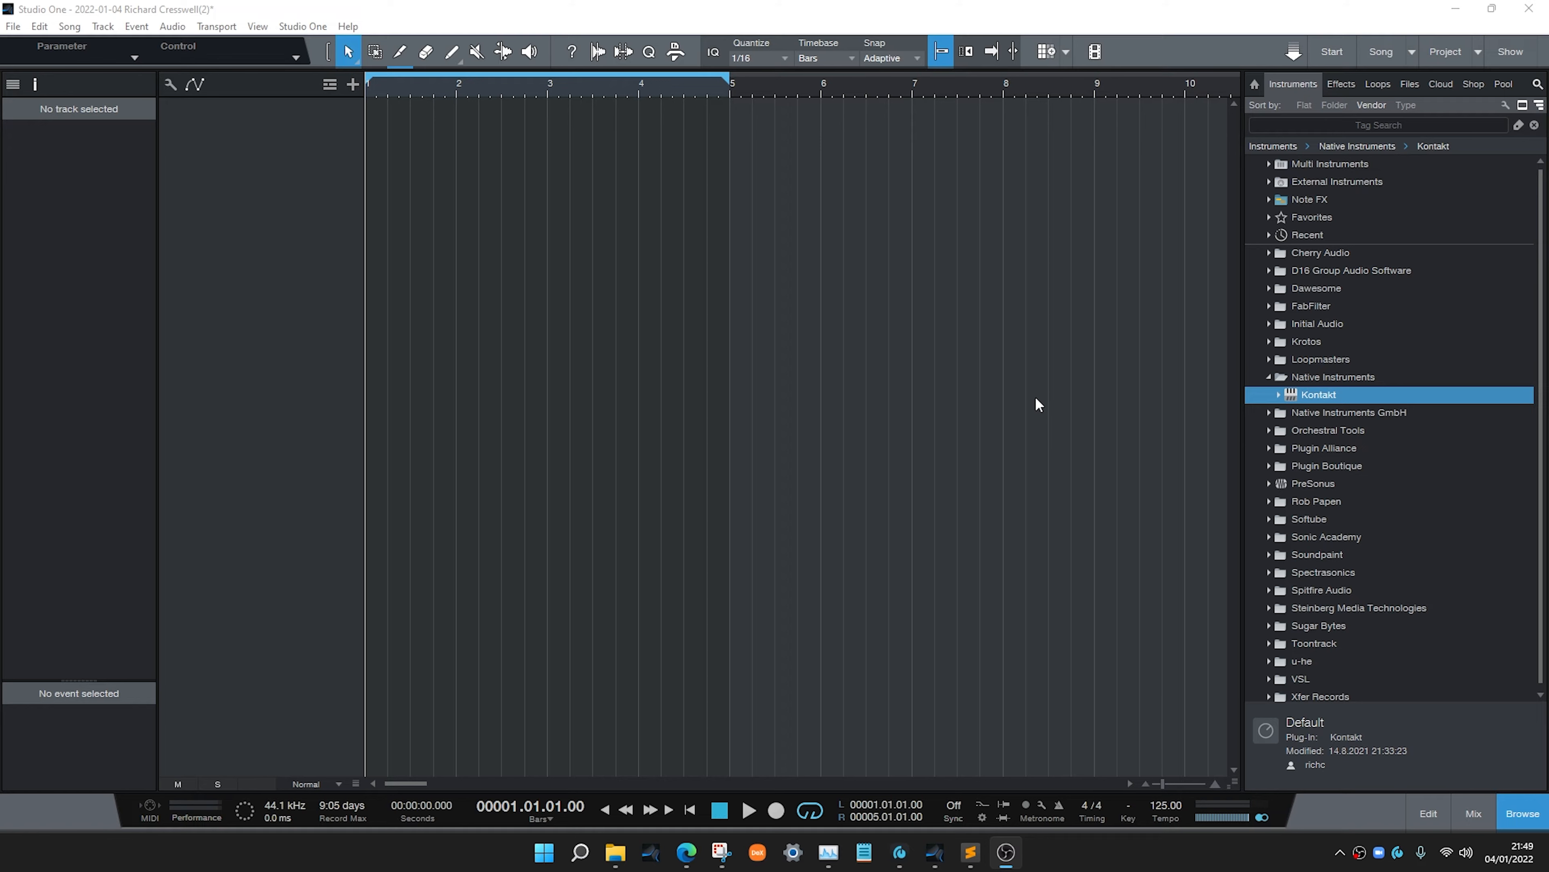
# Add a Kontakt instrument track to the song by bringing Kontakt in from the instrument browser
pyautogui.moveTo(1289, 395); pyautogui.dragTo(339, 199)
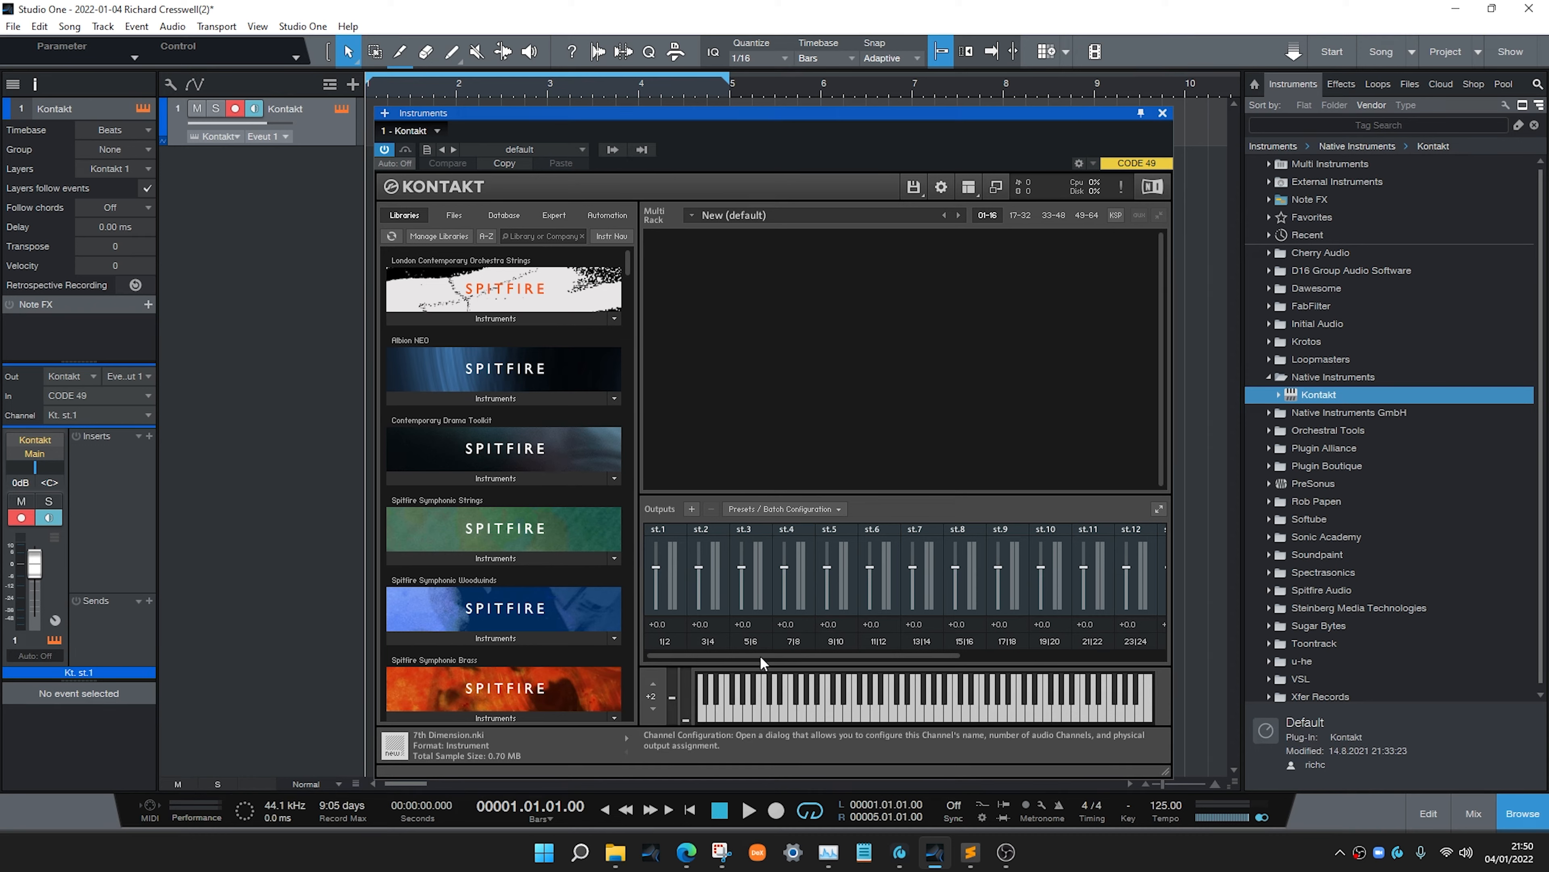
pyautogui.moveTo(760, 656); pyautogui.dragTo(935, 674)
pyautogui.click(1038, 531)
pyautogui.moveTo(1037, 652); pyautogui.dragTo(866, 660)
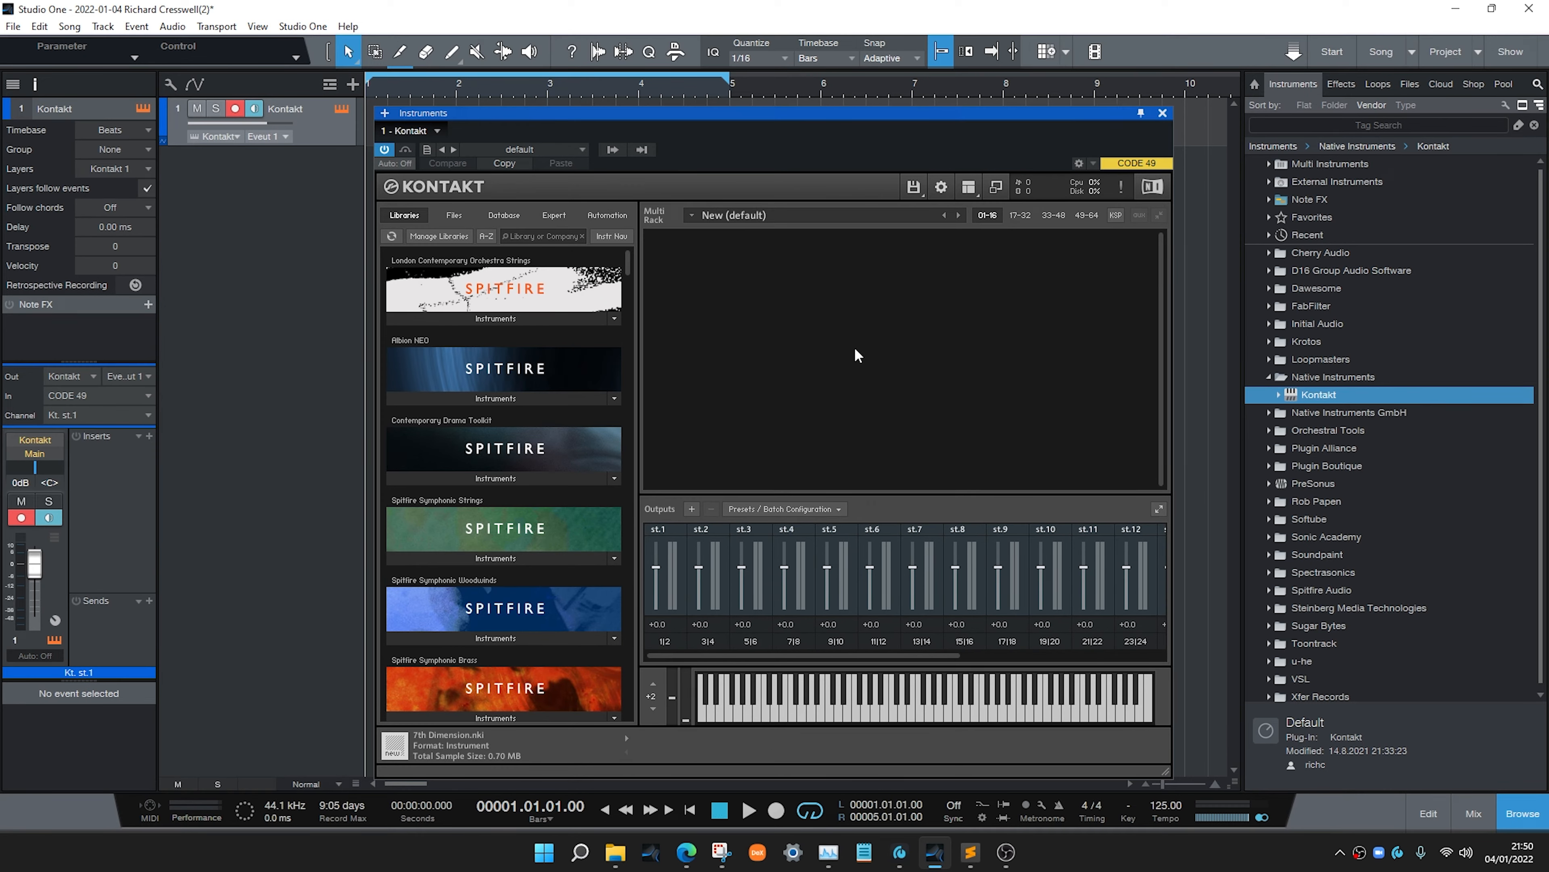
# Load the Spitfire Symphonic Strings instruments a to e into the Kontakt rack and minimise their headers
pyautogui.click(511, 555)
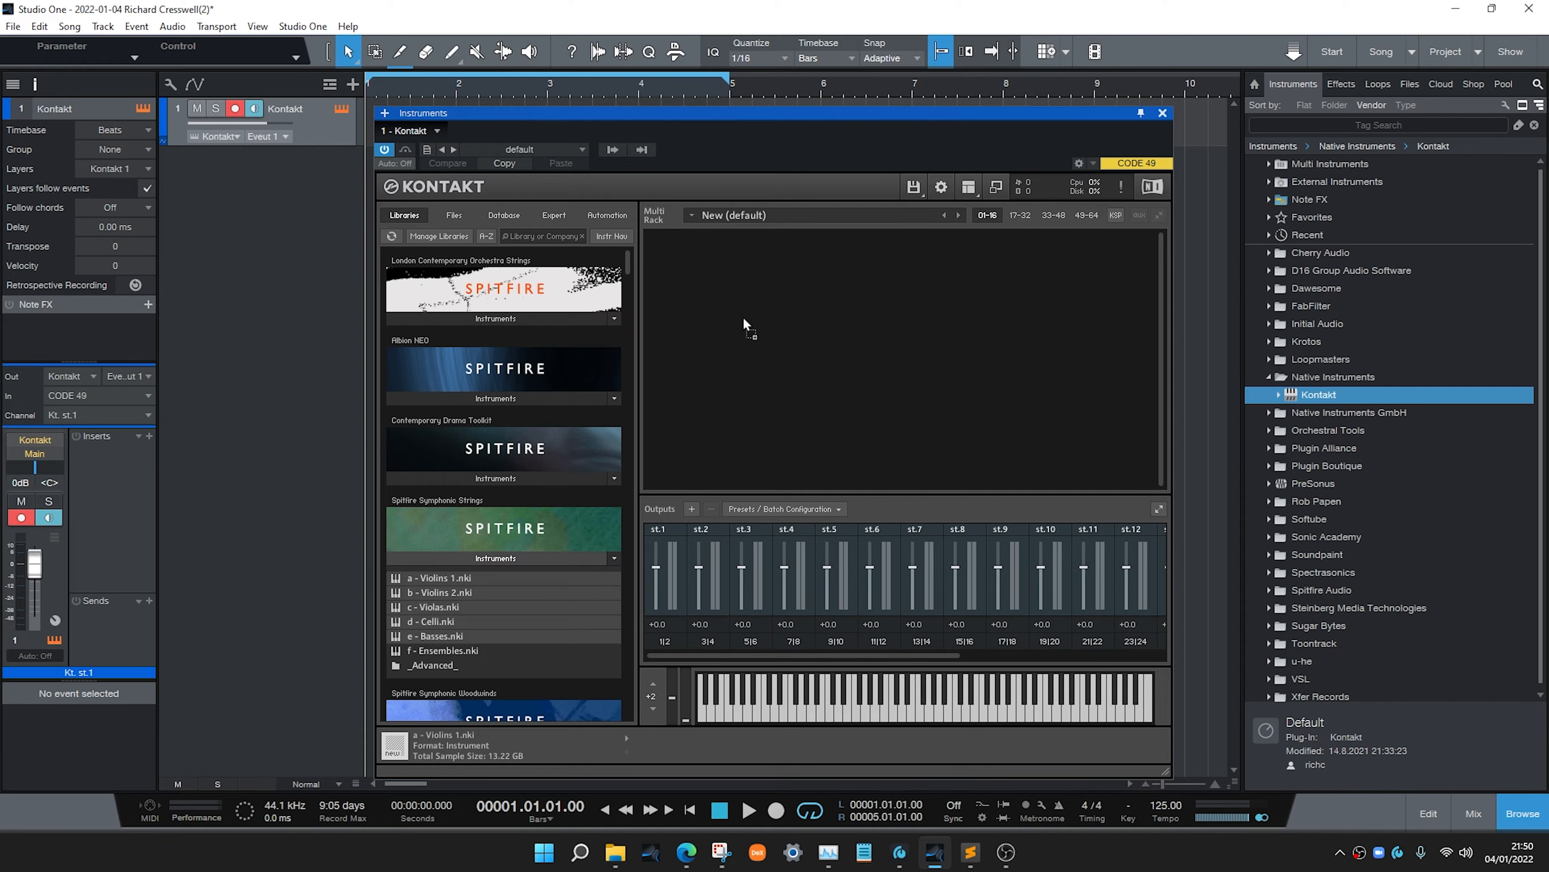
pyautogui.moveTo(743, 317); pyautogui.dragTo(741, 315)
pyautogui.click(659, 269)
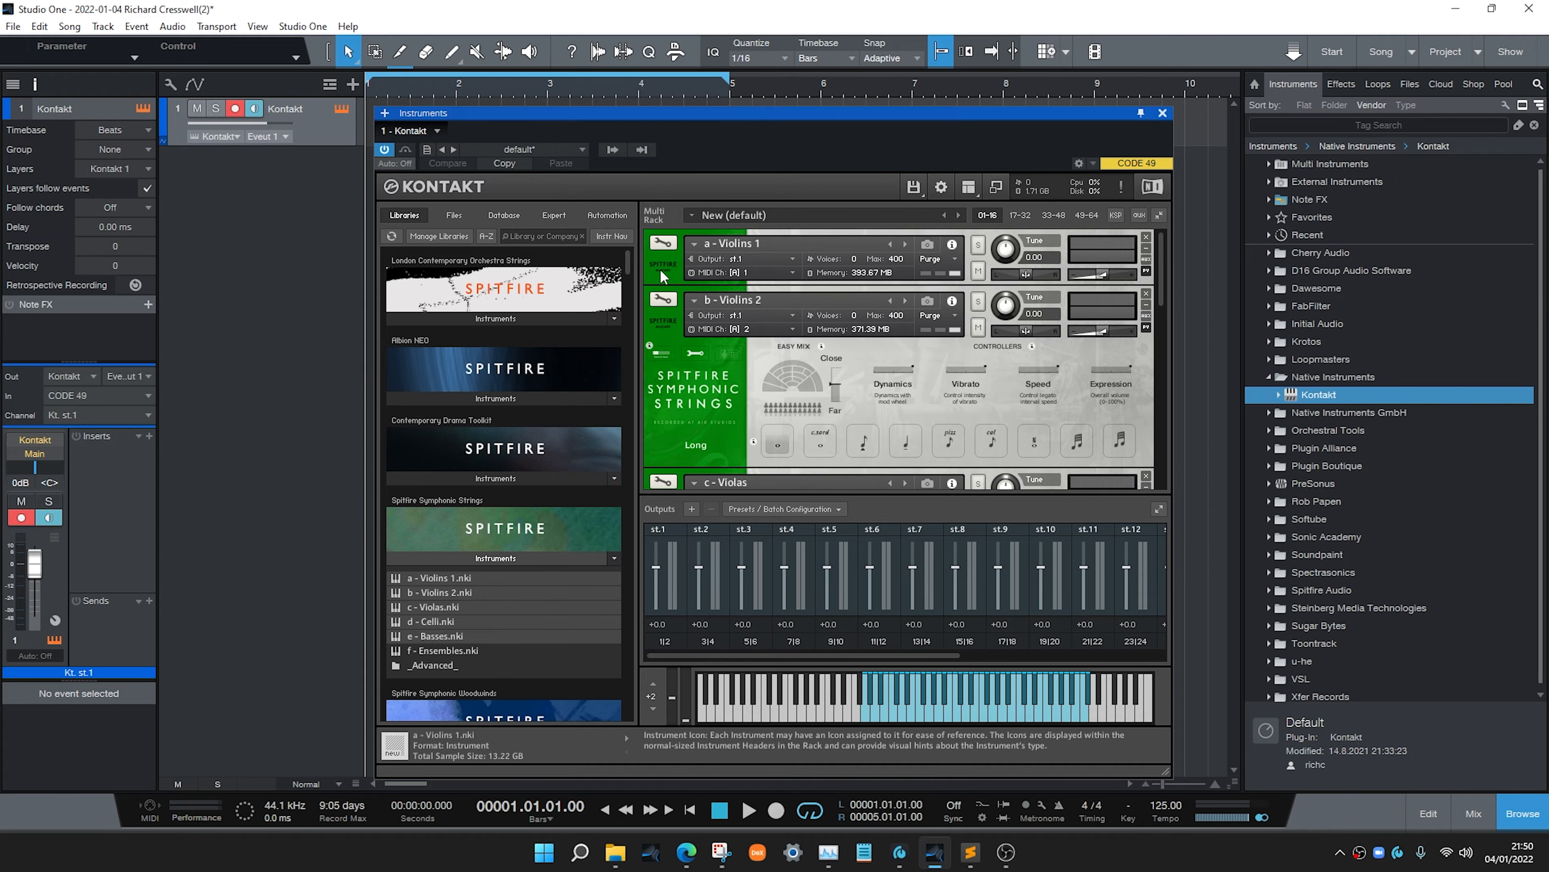
pyautogui.click(666, 321)
pyautogui.click(671, 377)
pyautogui.click(676, 432)
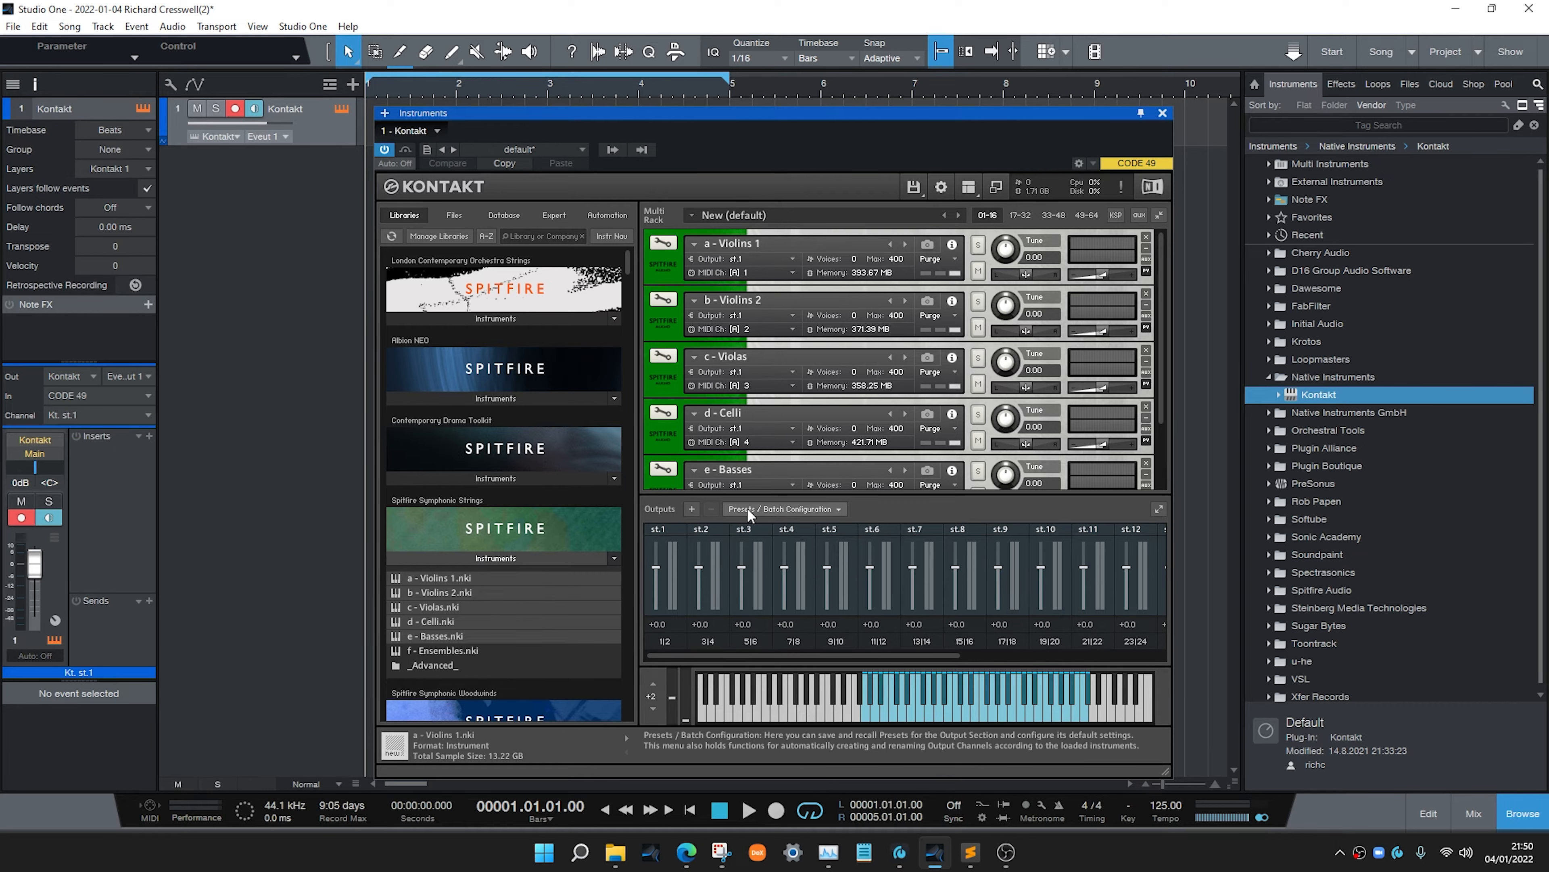
# Run the batch function that clears the output section and creates one individual channel per loaded instrument
pyautogui.click(772, 508)
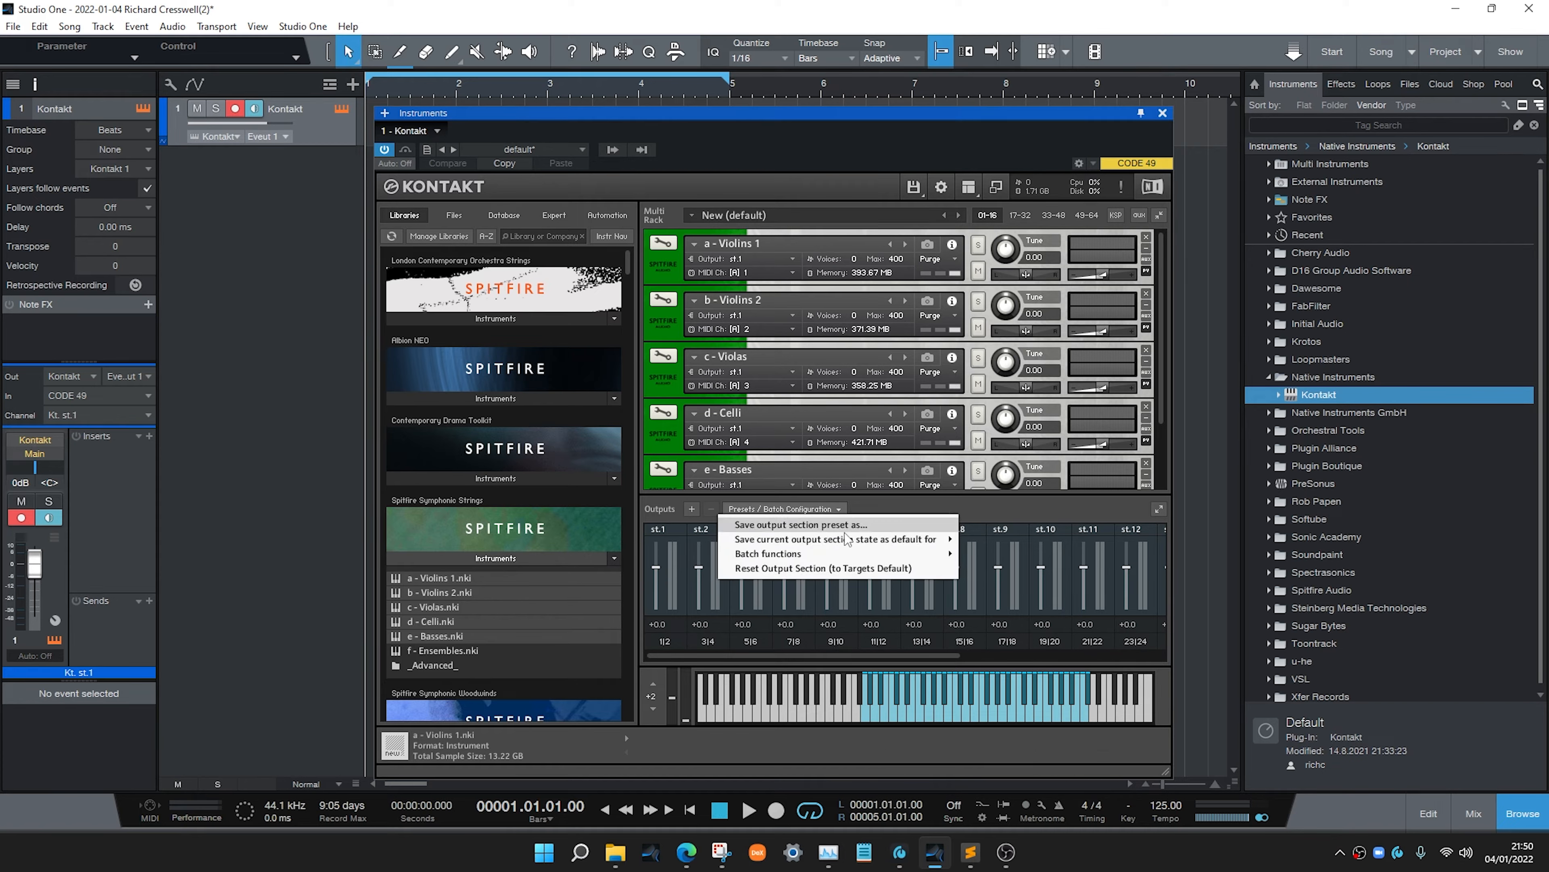
pyautogui.moveTo(918, 553)
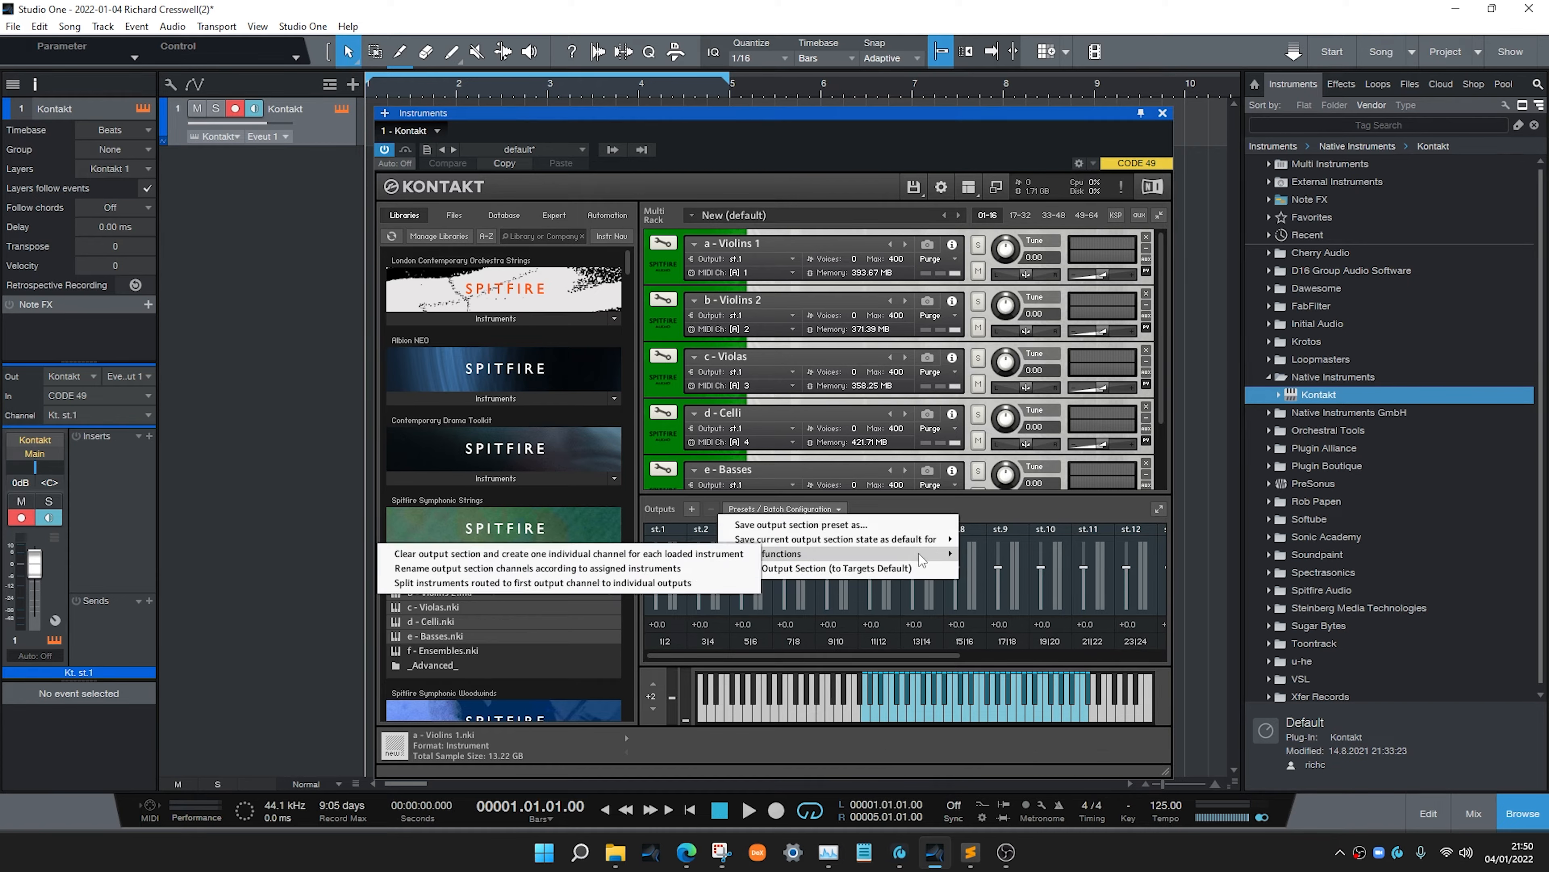
pyautogui.click(671, 554)
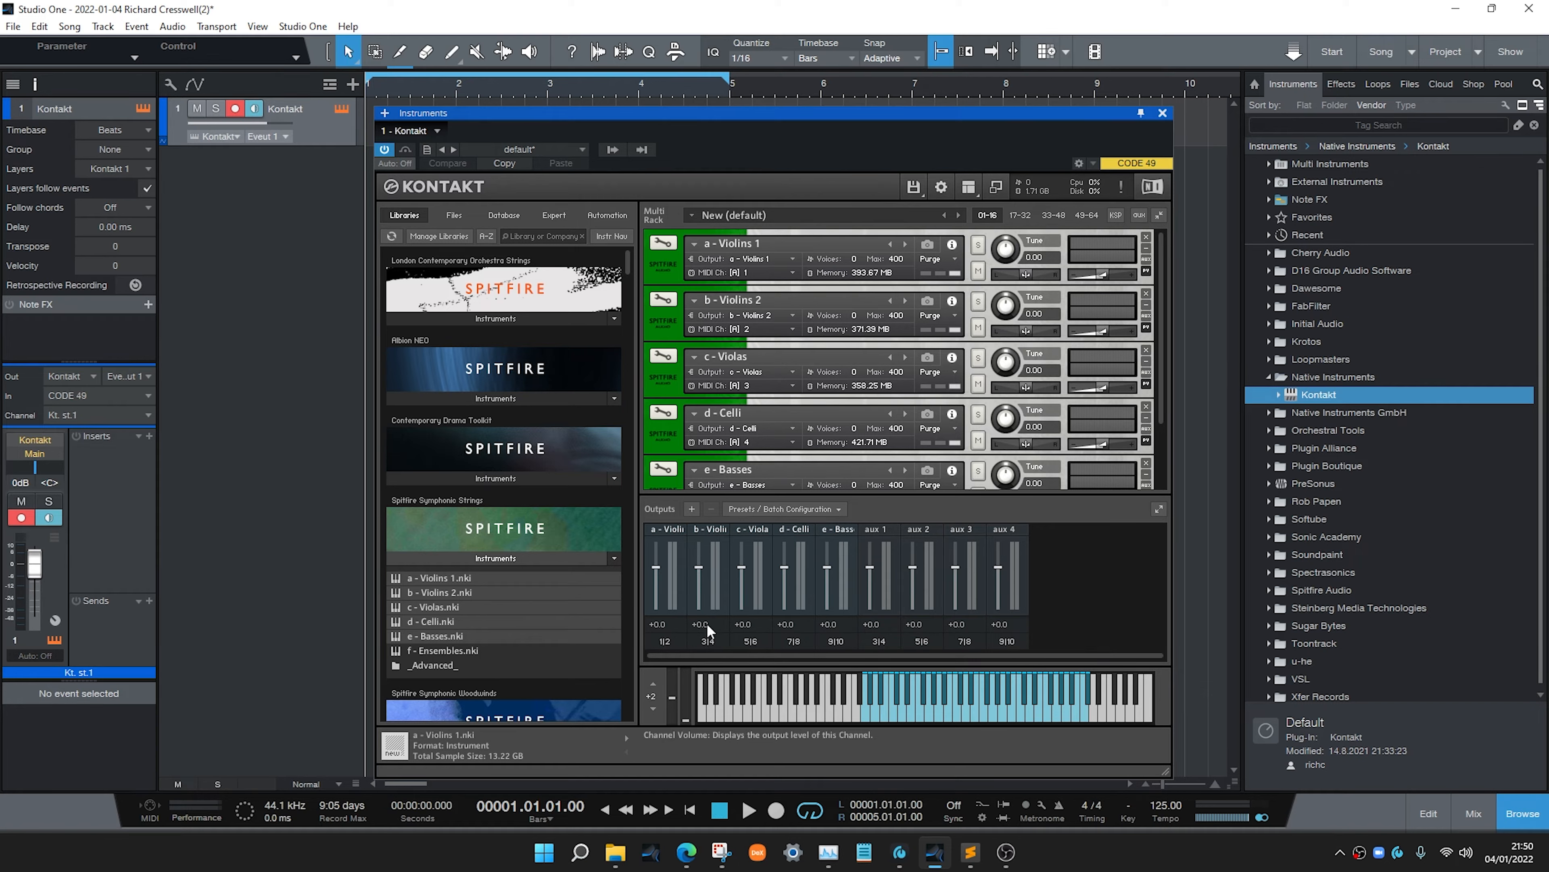
# Activate the plugin outputs Kt. st.2 through Kt. st.5 for the Kontakt instance
pyautogui.click(614, 149)
pyautogui.click(609, 186)
pyautogui.click(608, 203)
pyautogui.click(609, 222)
pyautogui.click(609, 239)
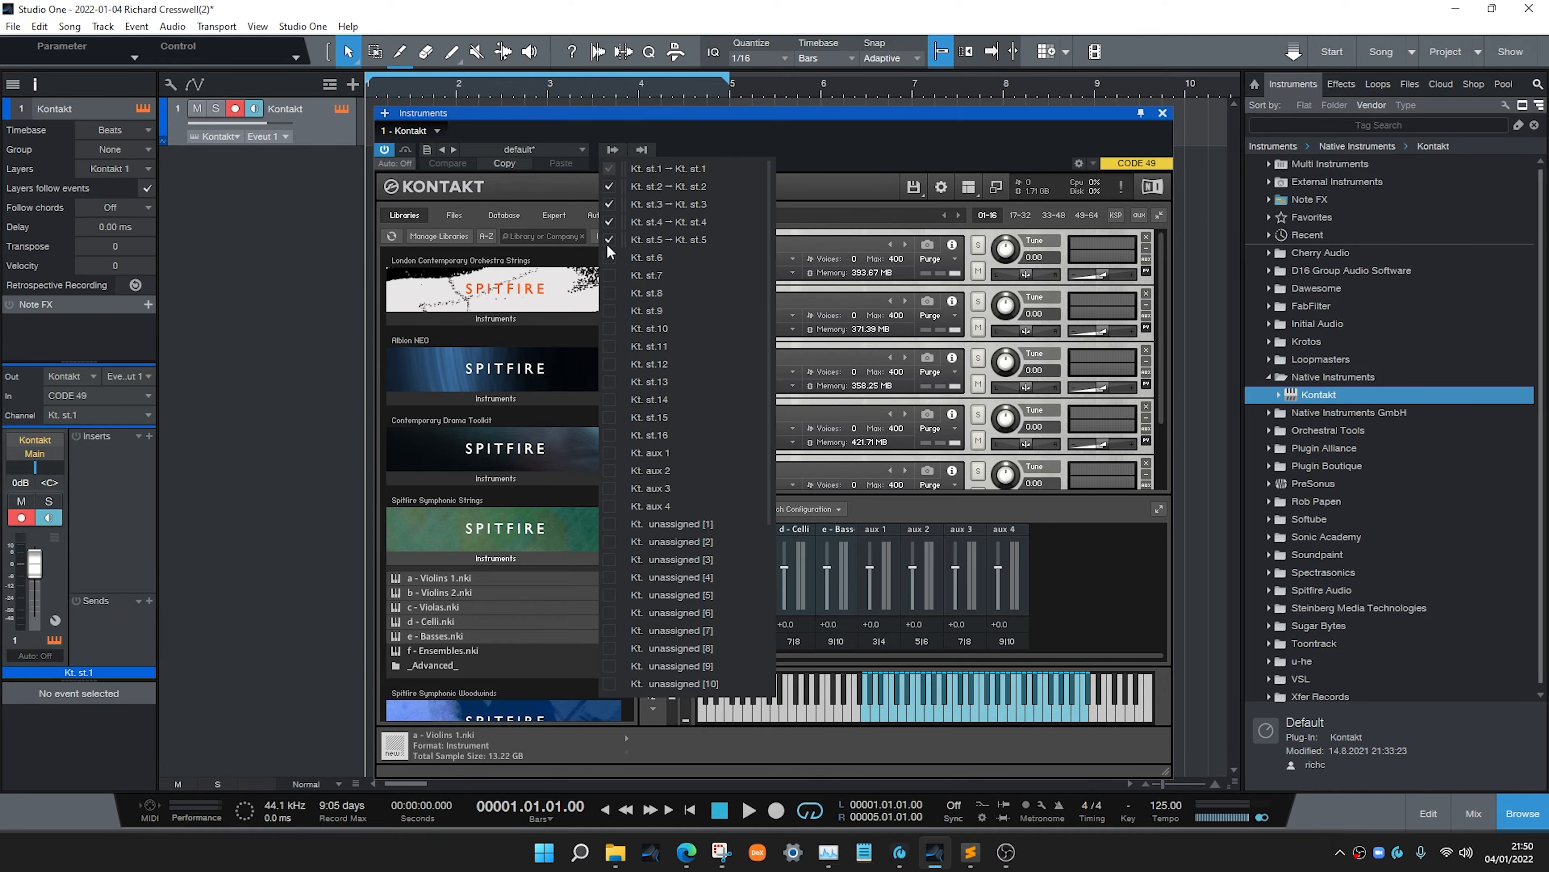
pyautogui.click(817, 168)
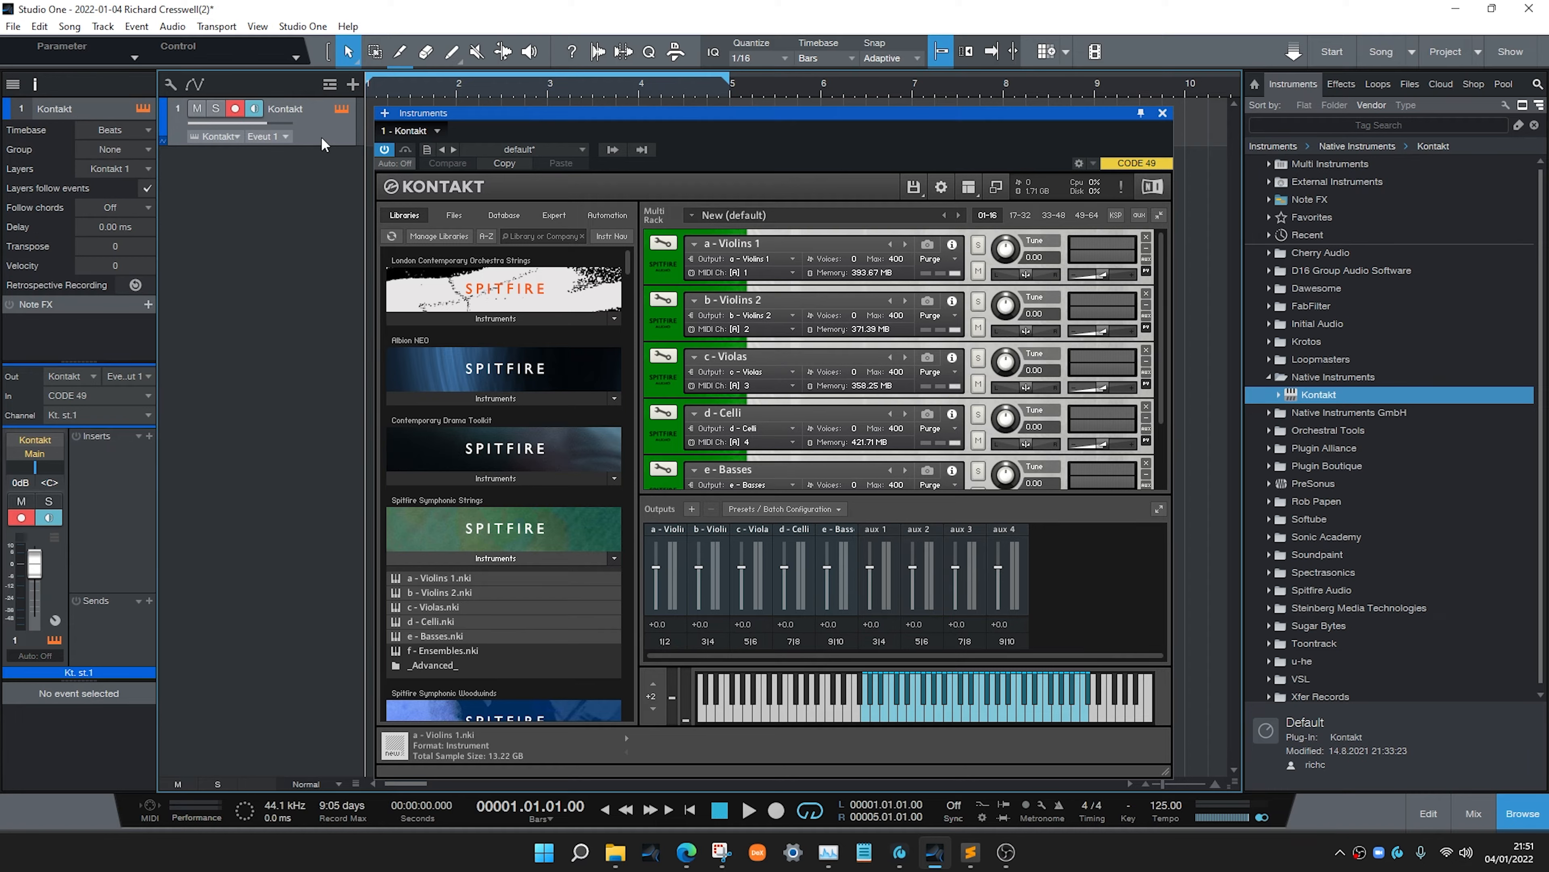
# Duplicate the Kontakt track four times and reselect the first Kontakt track
pyautogui.hotkey('shift', 'd')
pyautogui.hotkey('shift', 'd')
pyautogui.hotkey('shift', 'd')
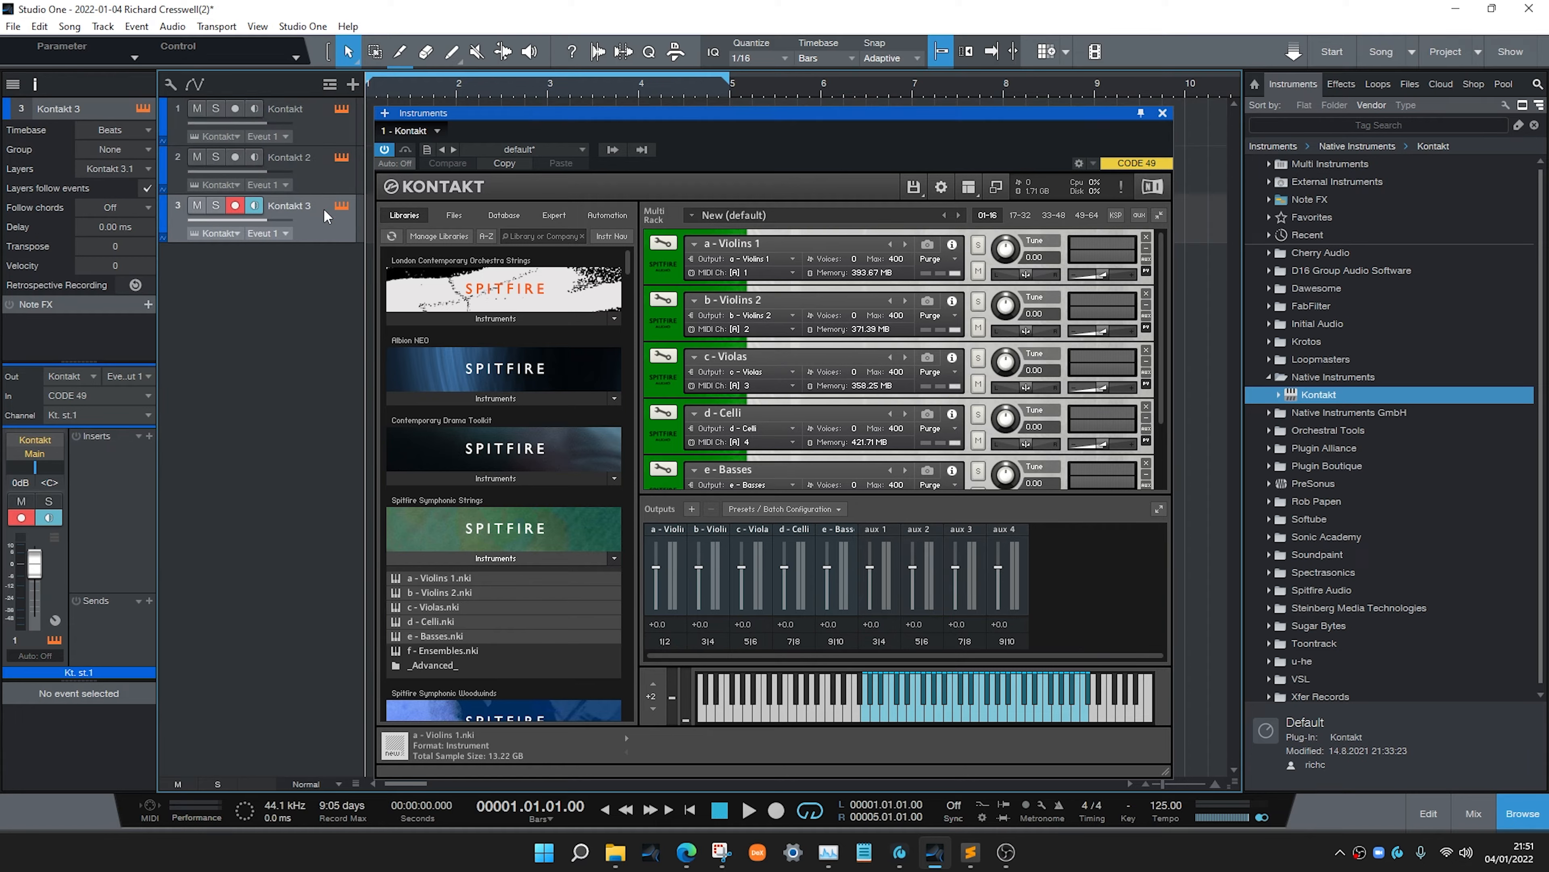
pyautogui.hotkey('shift', 'd')
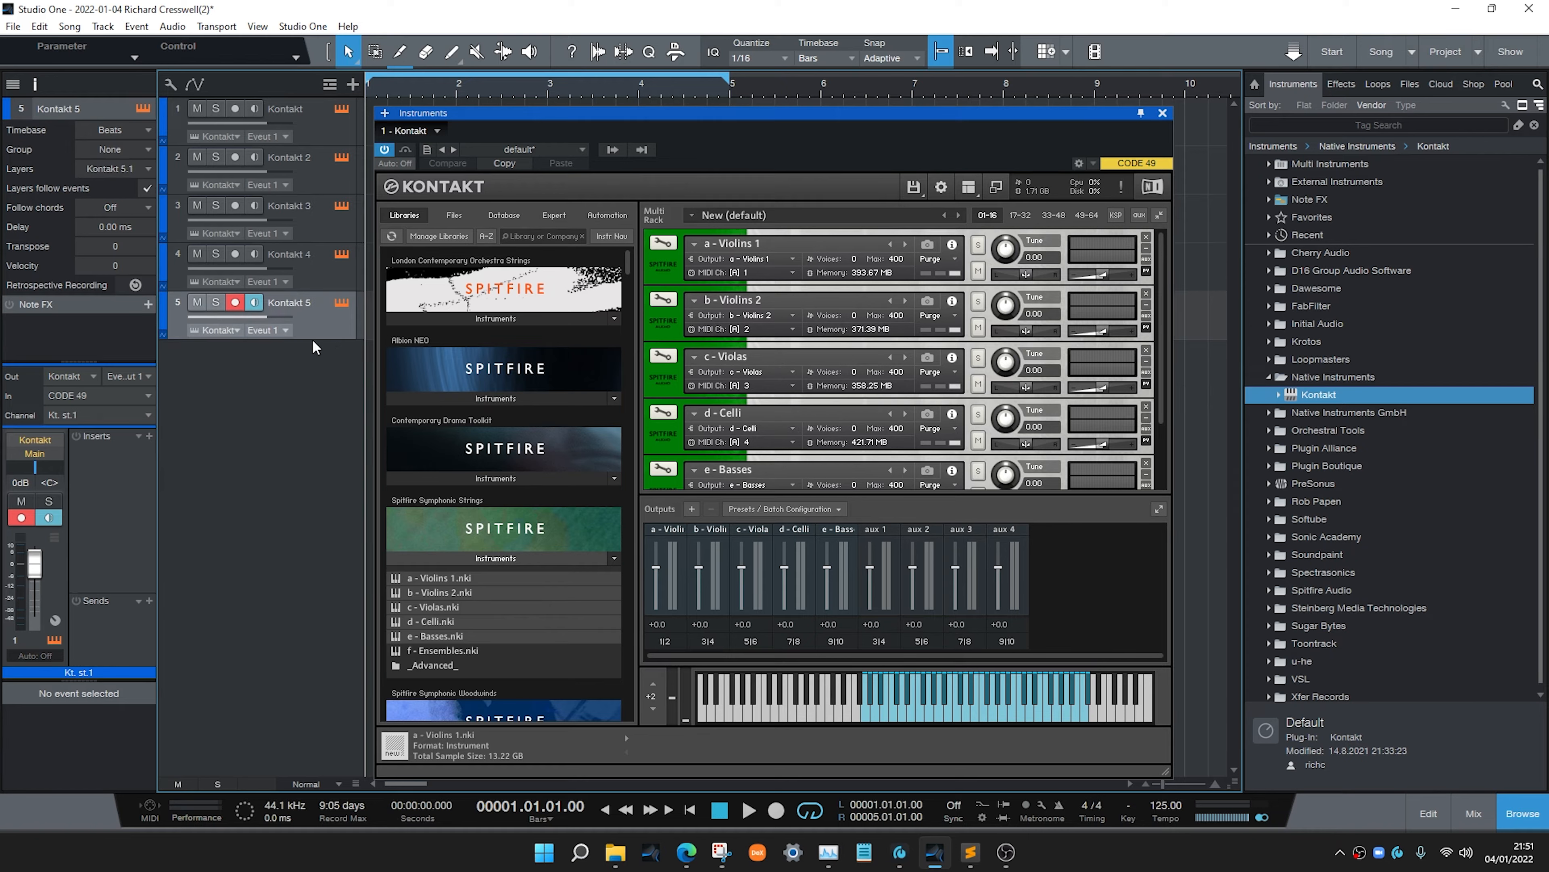
pyautogui.click(310, 140)
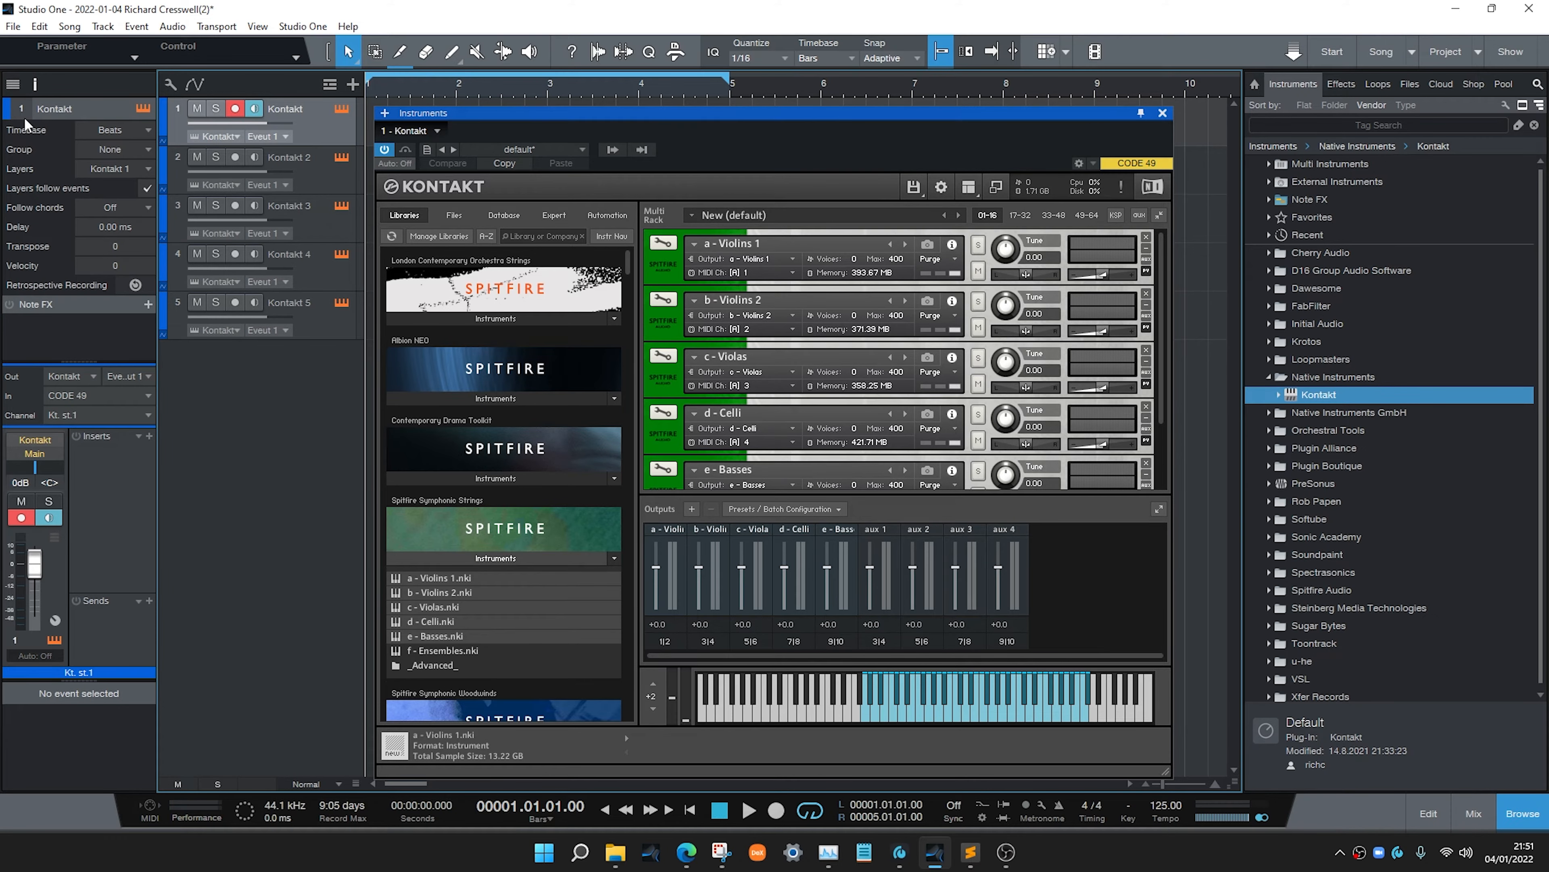
pyautogui.click(28, 89)
pyautogui.click(30, 88)
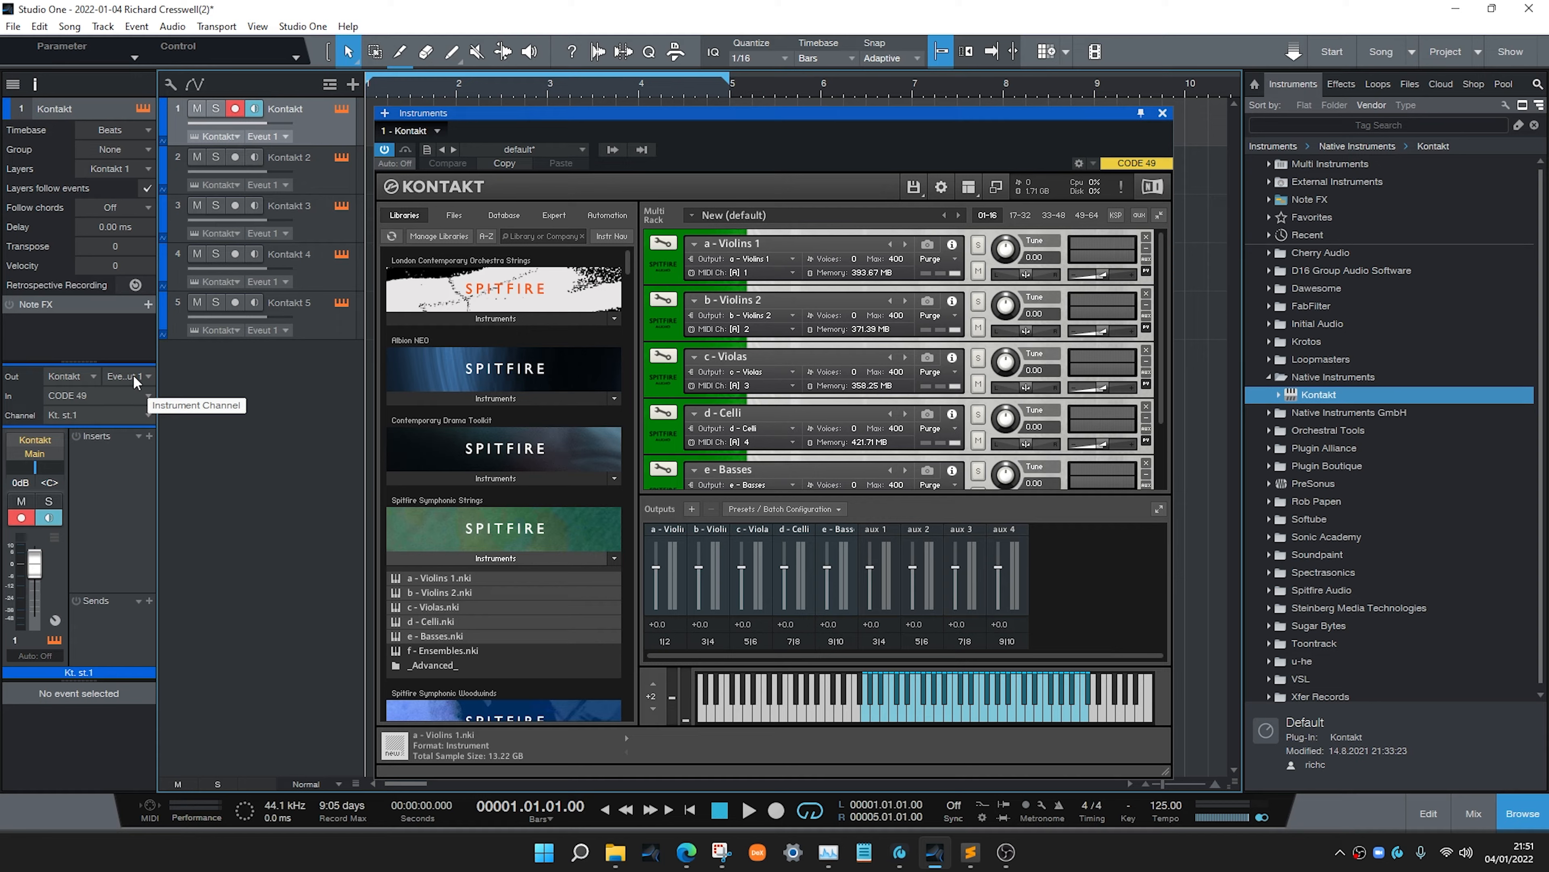
pyautogui.click(85, 412)
pyautogui.click(85, 412)
pyautogui.click(85, 412)
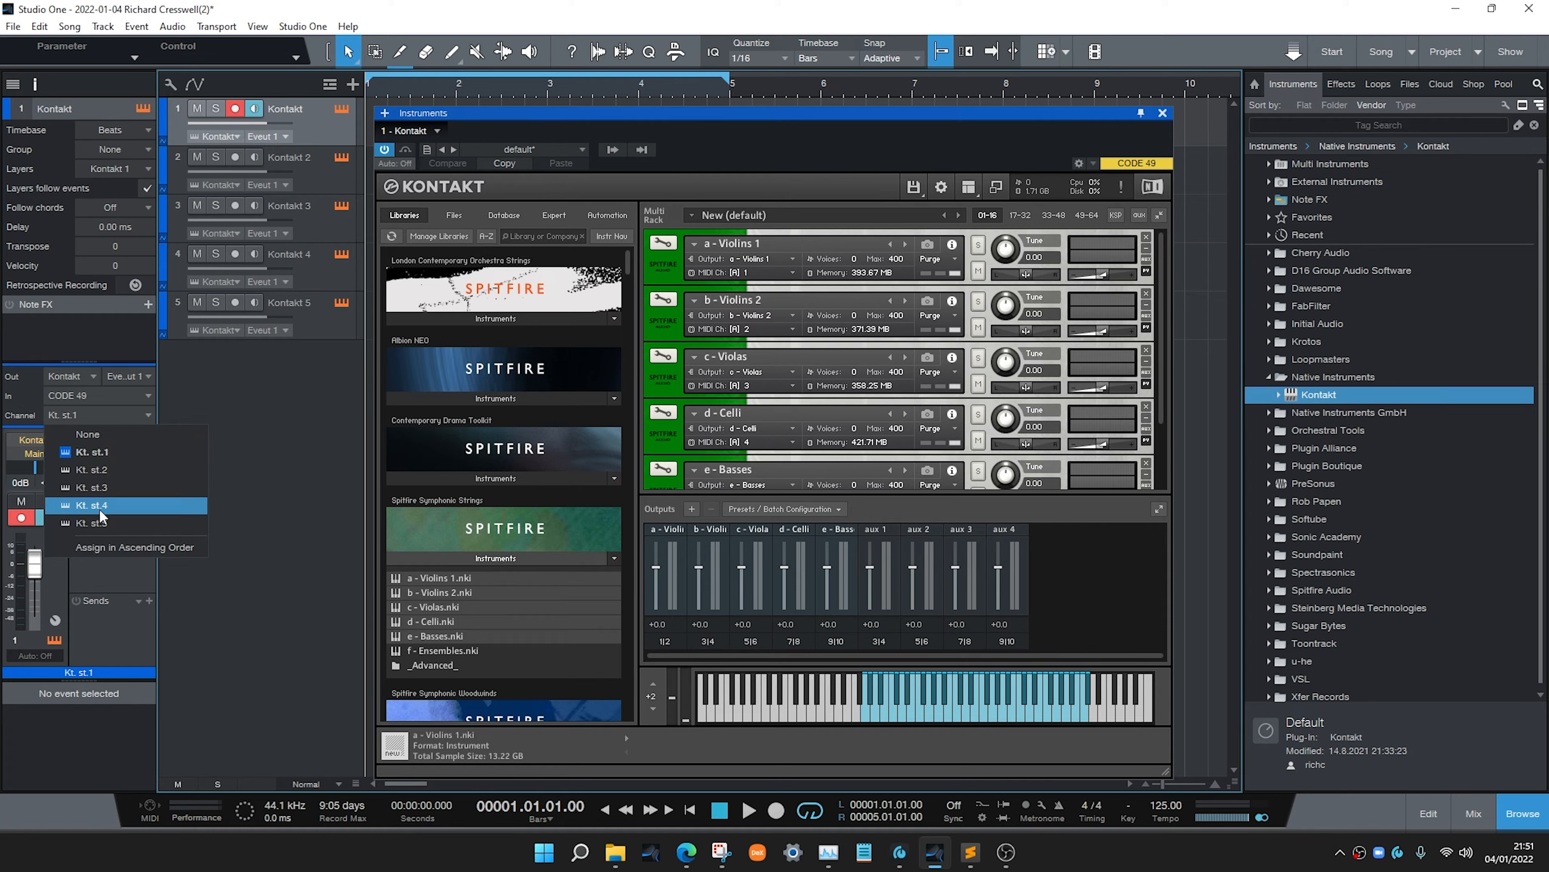
pyautogui.click(609, 153)
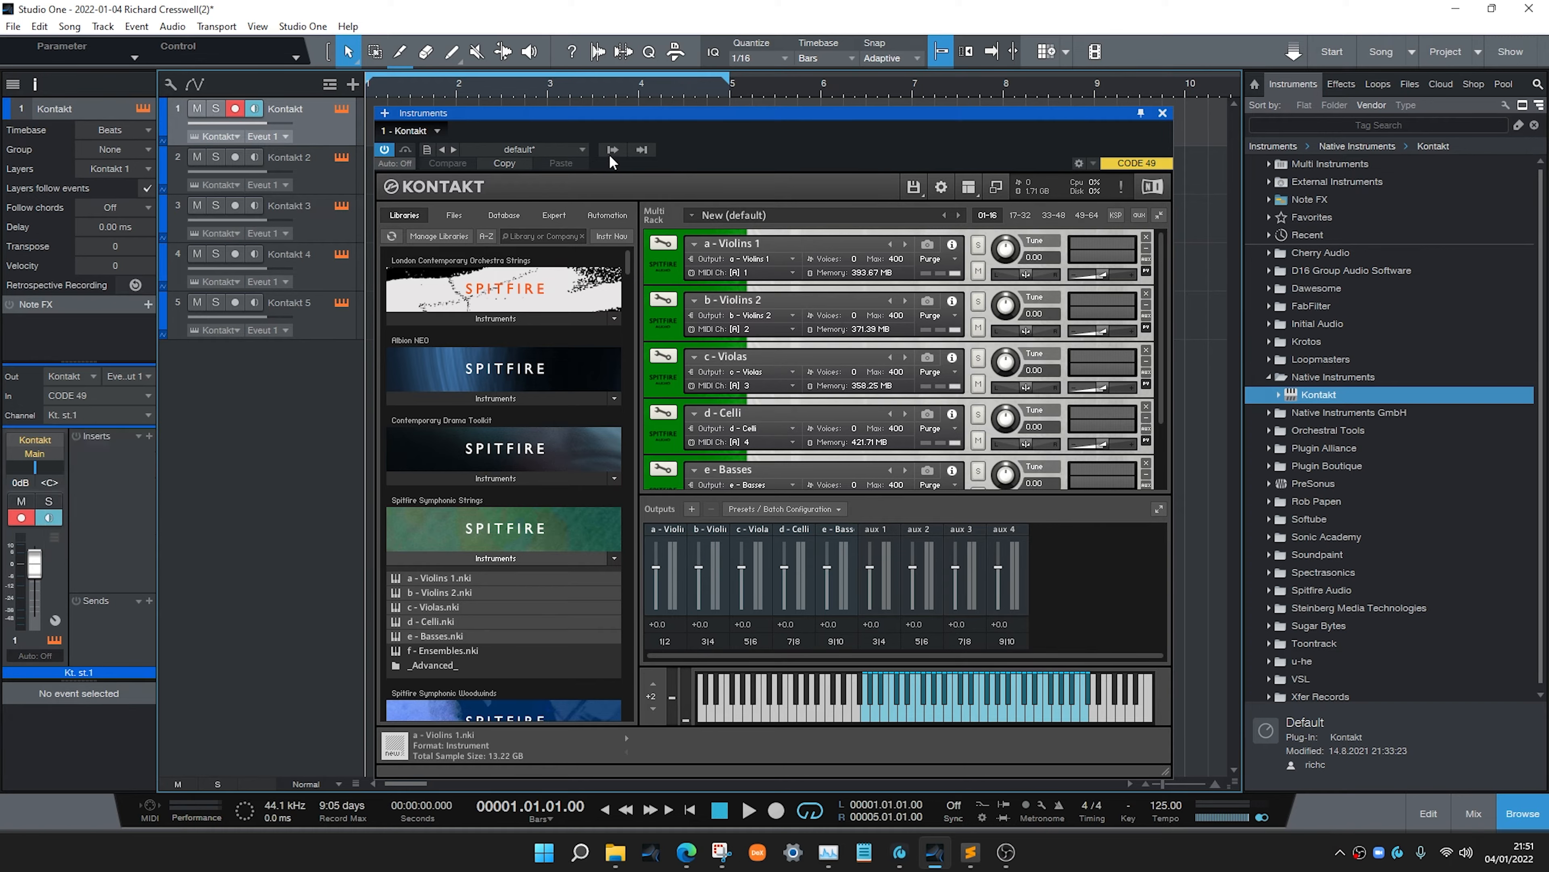
pyautogui.click(611, 152)
pyautogui.click(793, 139)
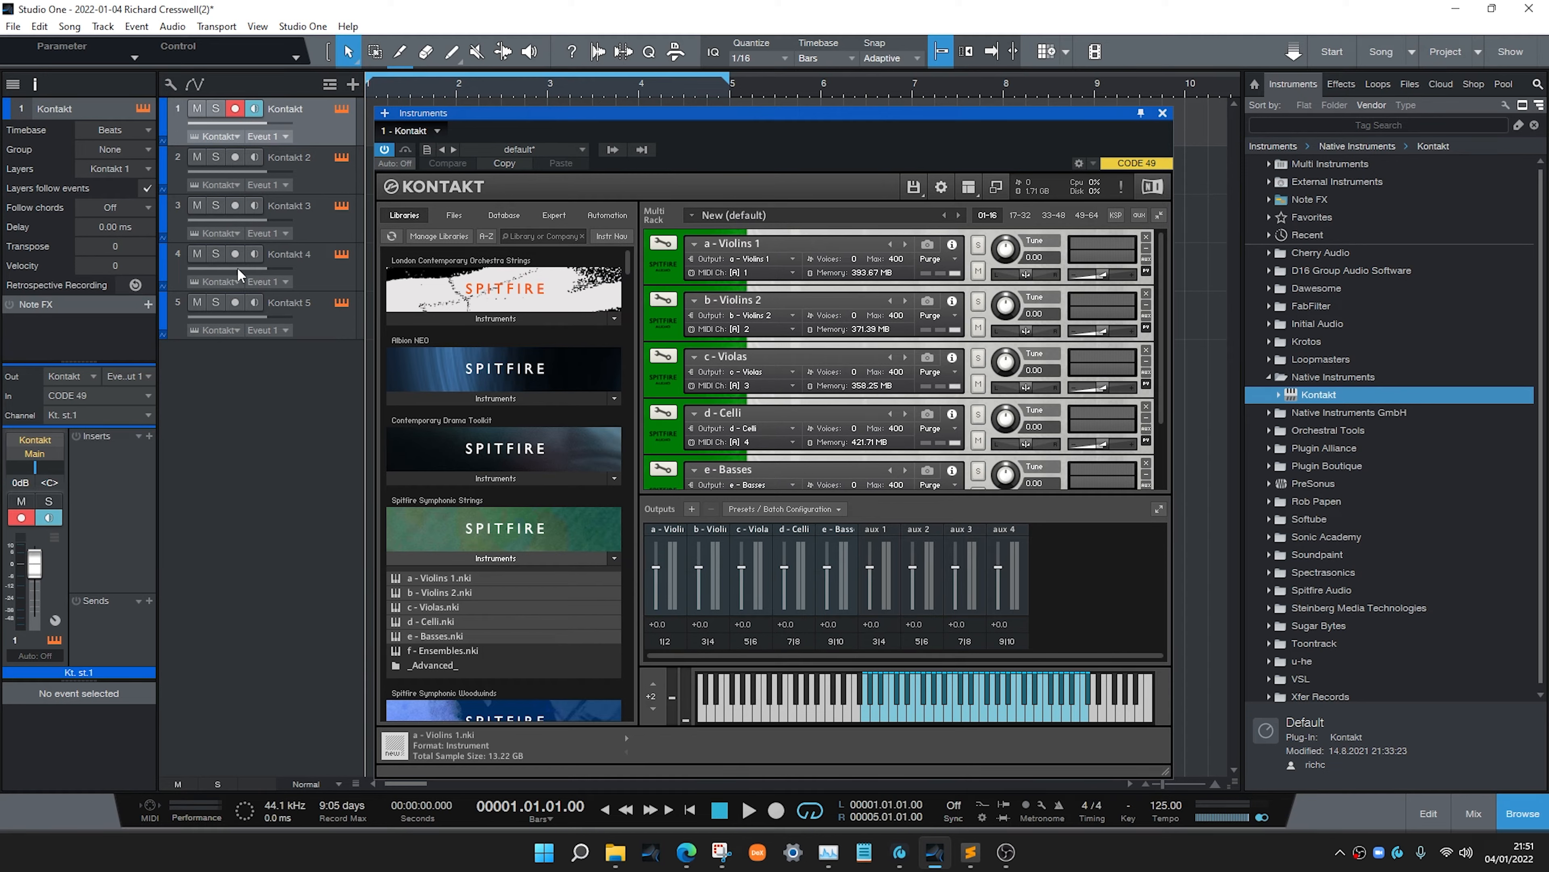
# Route the second Kontakt track to Event Input 2 and output channel Kt. st.2
pyautogui.click(290, 167)
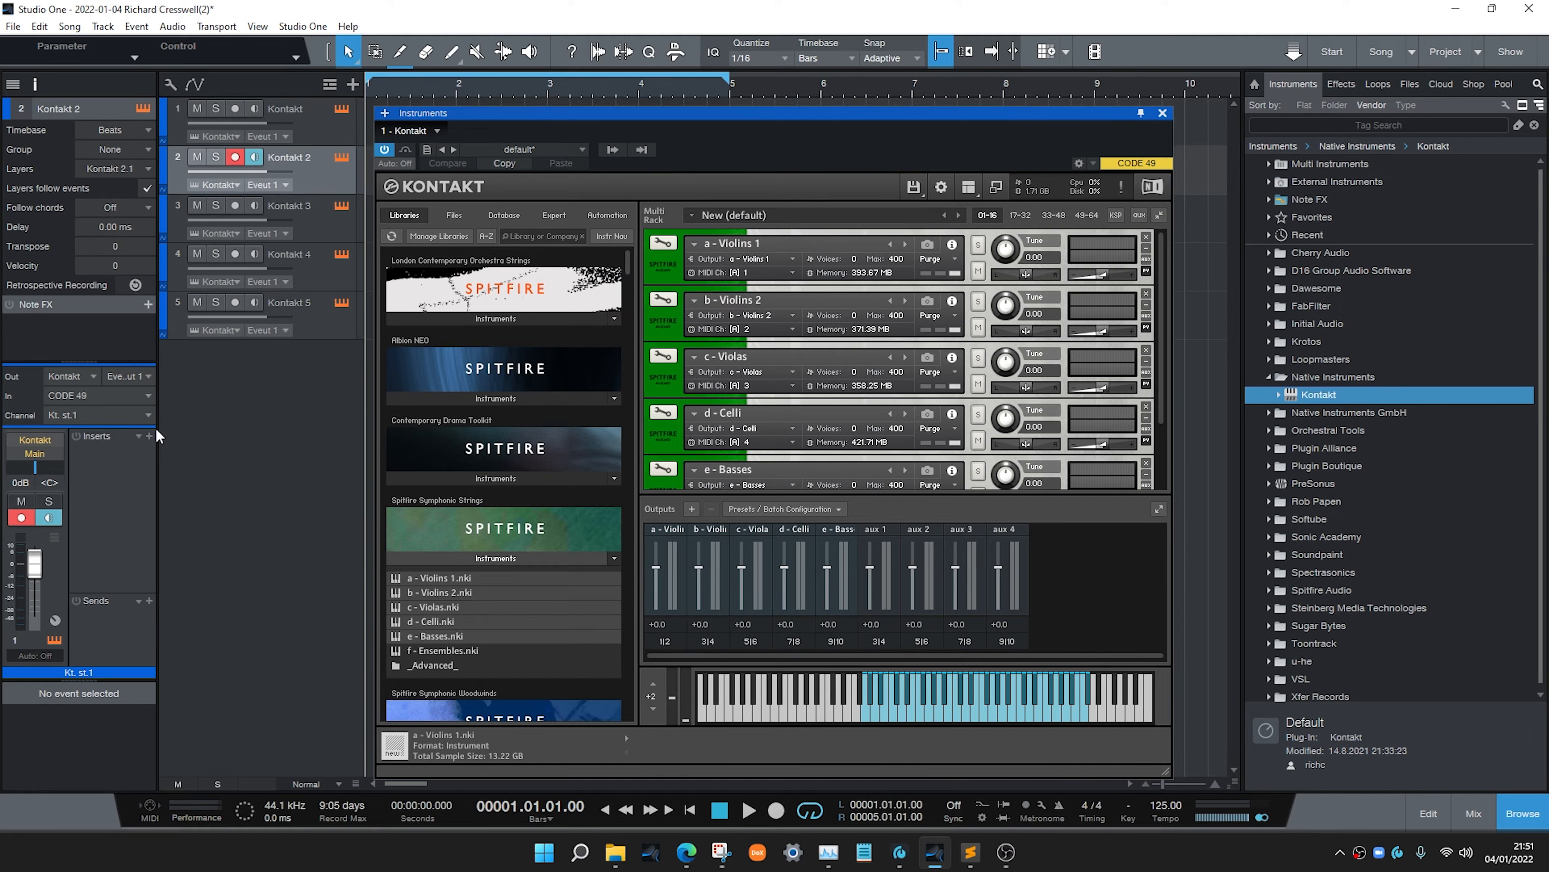
pyautogui.click(128, 375)
pyautogui.click(129, 428)
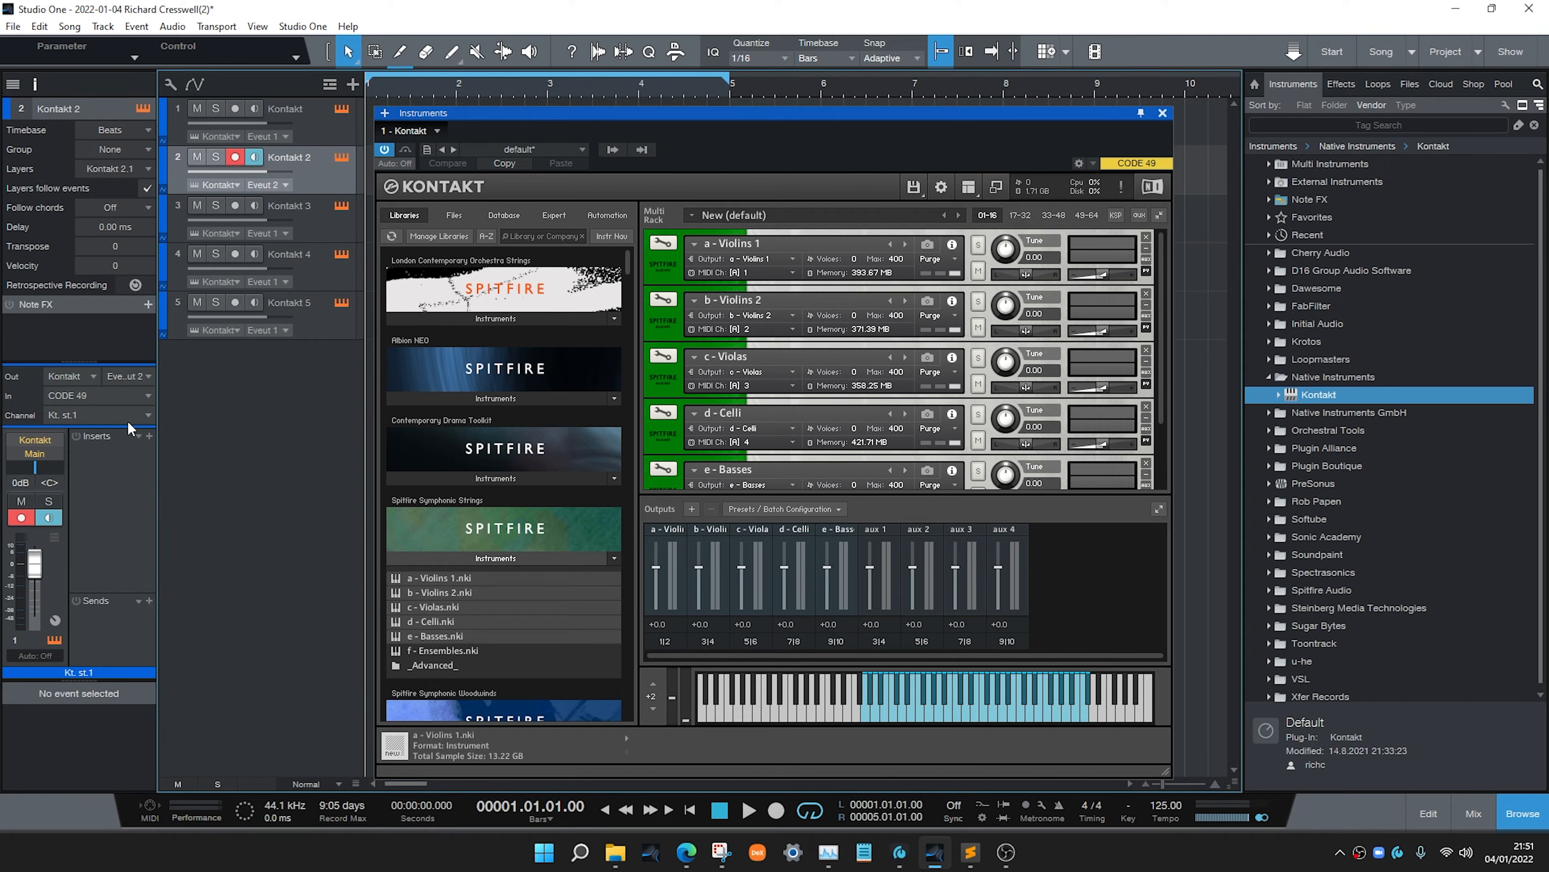
pyautogui.click(124, 418)
pyautogui.click(116, 469)
# Route the third Kontakt track to Event Input 2 and output channel Kt. st.3
pyautogui.click(293, 228)
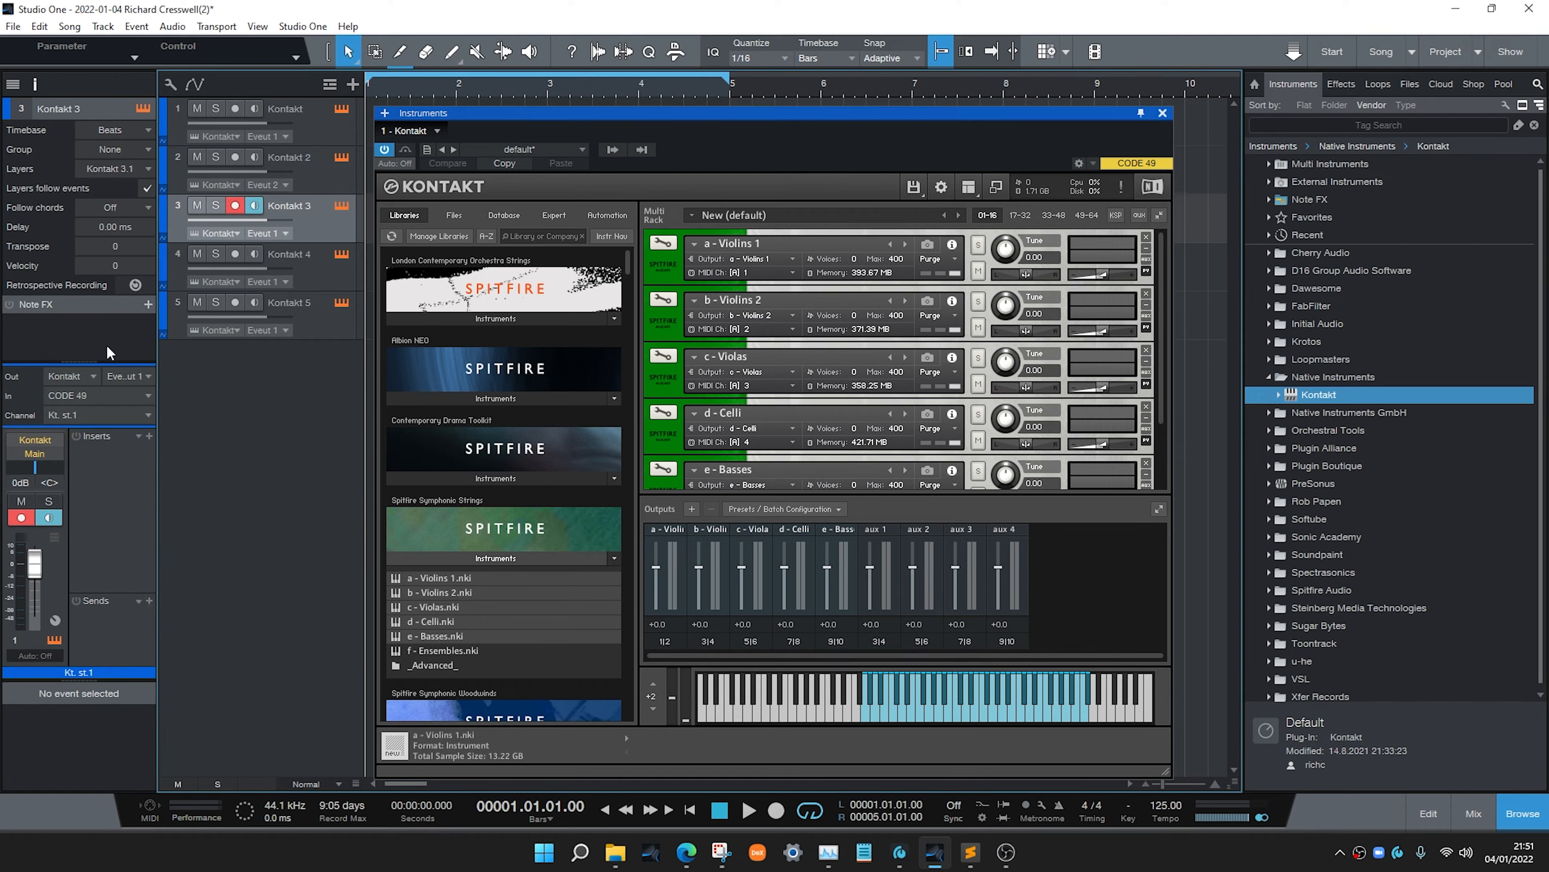
pyautogui.click(125, 377)
pyautogui.click(129, 415)
pyautogui.click(100, 415)
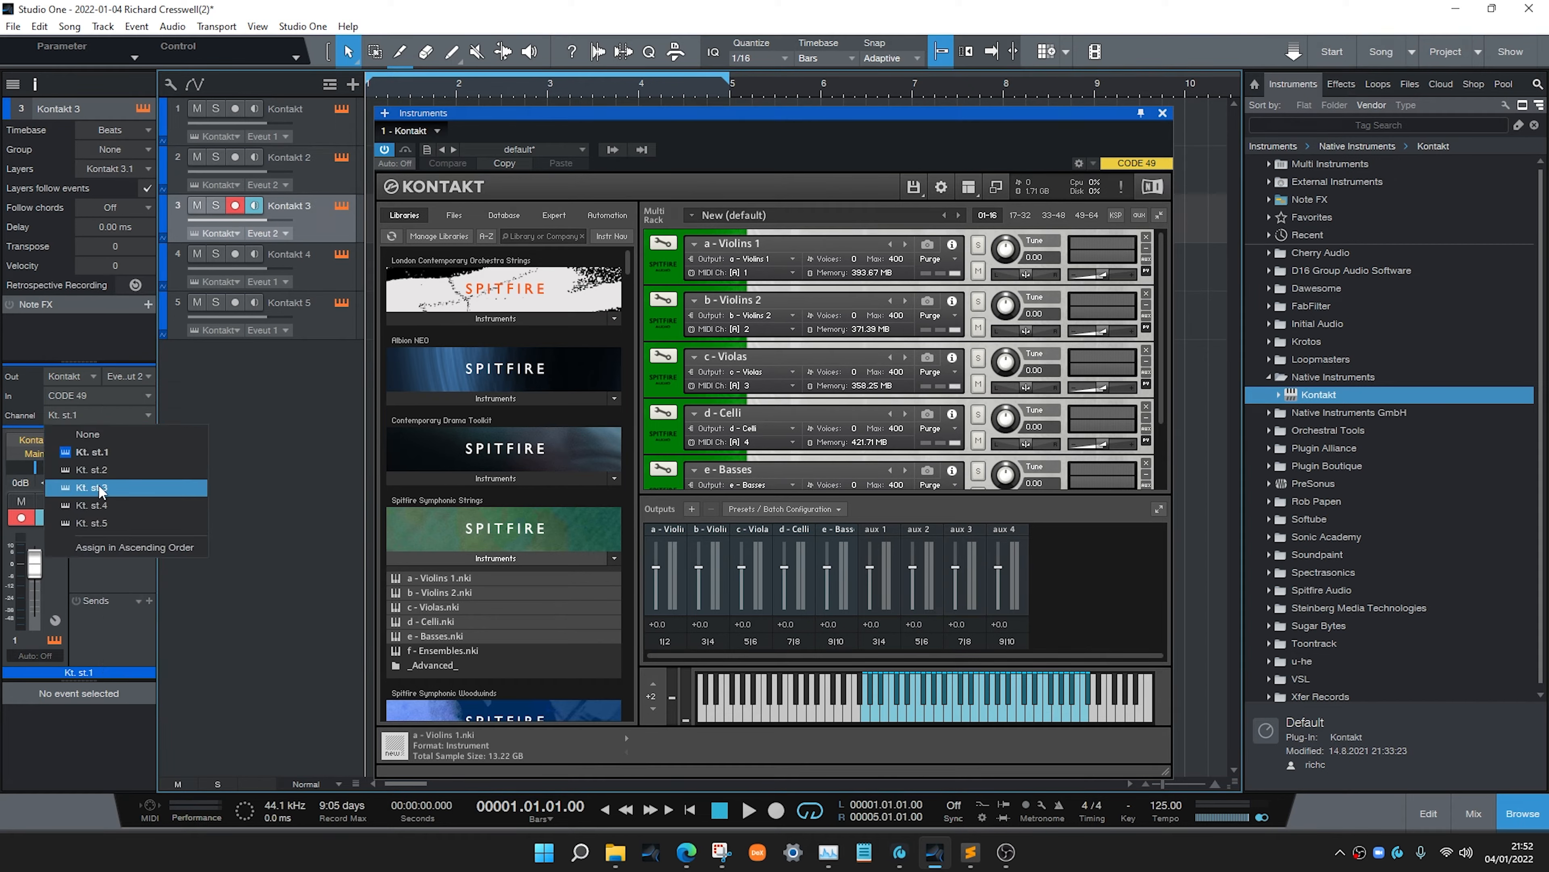
pyautogui.click(116, 487)
# Route the fourth Kontakt track to Event Input 4 and output channel Kt. st.4
pyautogui.press('Down')
pyautogui.click(128, 378)
pyautogui.click(121, 450)
pyautogui.click(100, 416)
pyautogui.click(92, 504)
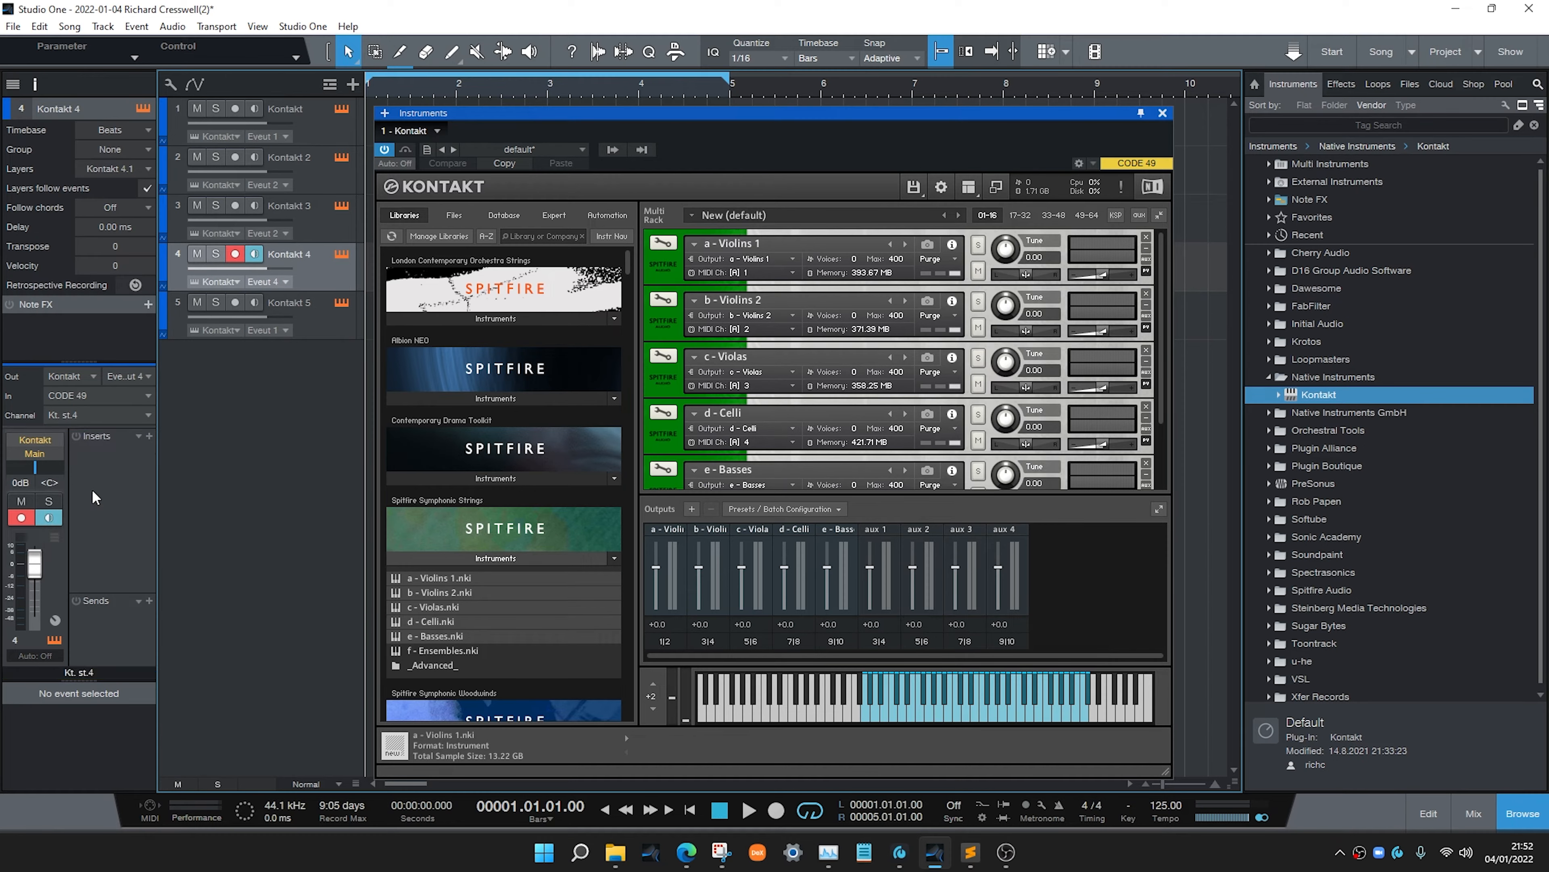
# Route the fifth Kontakt track to Event Input 5 and output channel Kt. st.5
pyautogui.press('Down')
pyautogui.click(131, 378)
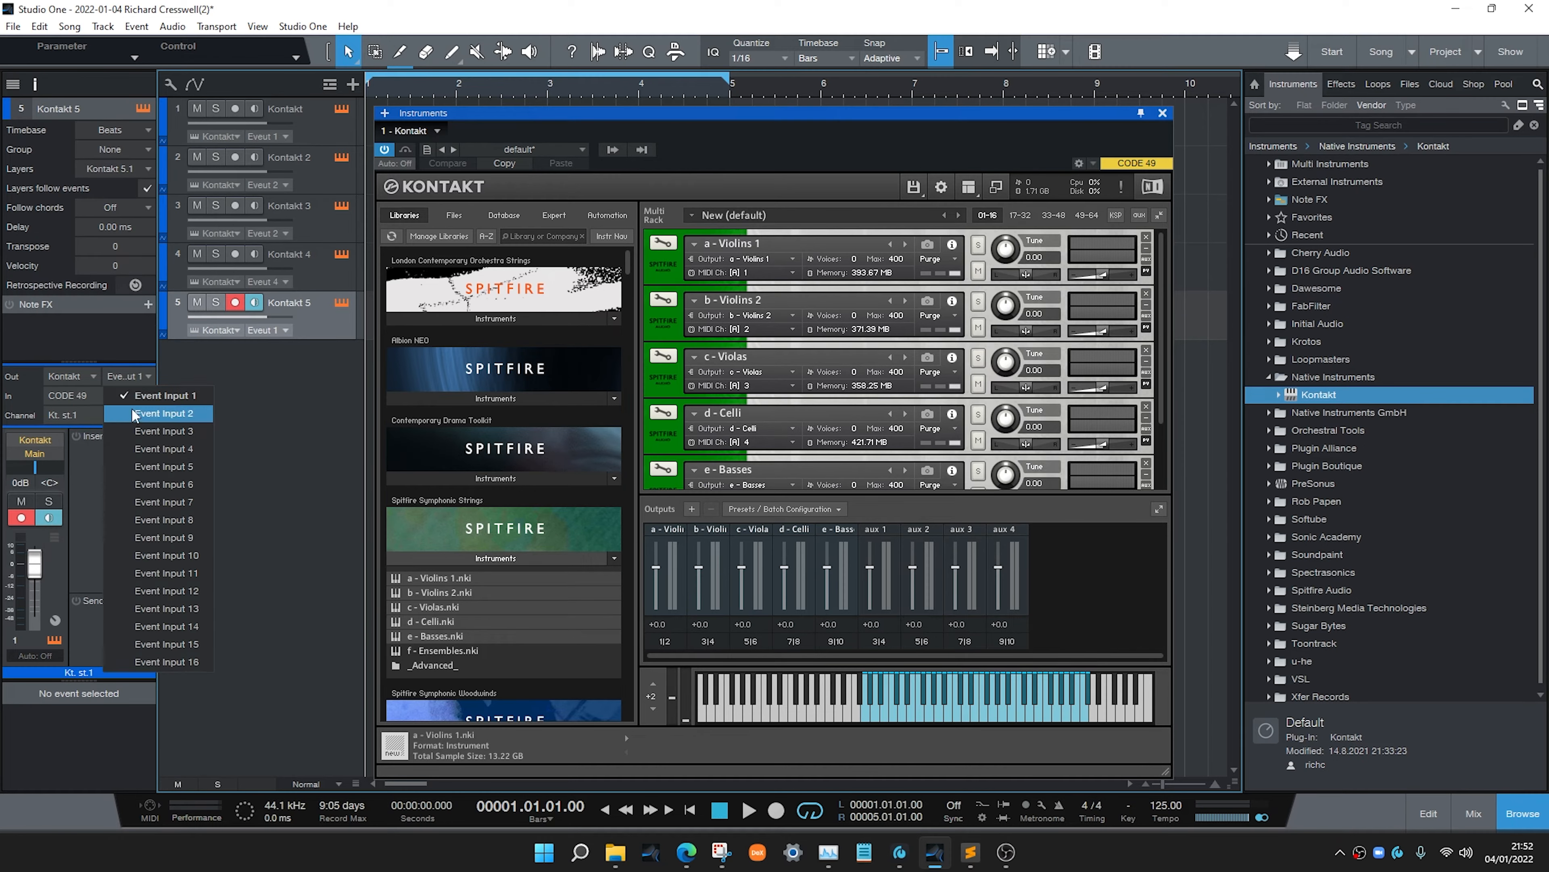
pyautogui.click(136, 467)
pyautogui.click(99, 415)
pyautogui.click(110, 523)
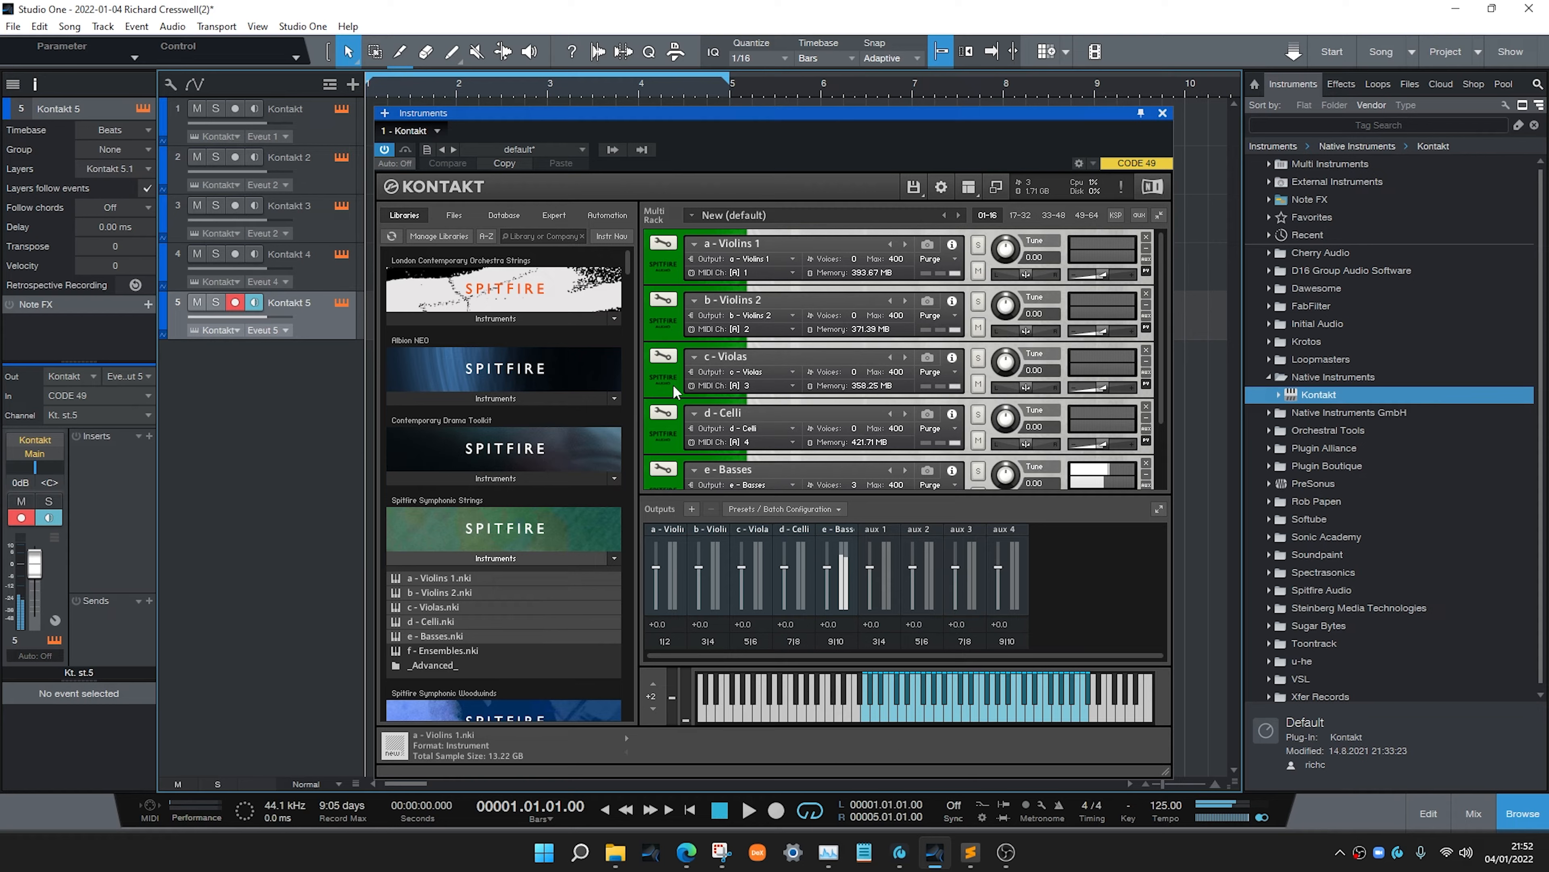
# Select each Kontakt track in turn and play to test which instrument it triggers
pyautogui.click(335, 275)
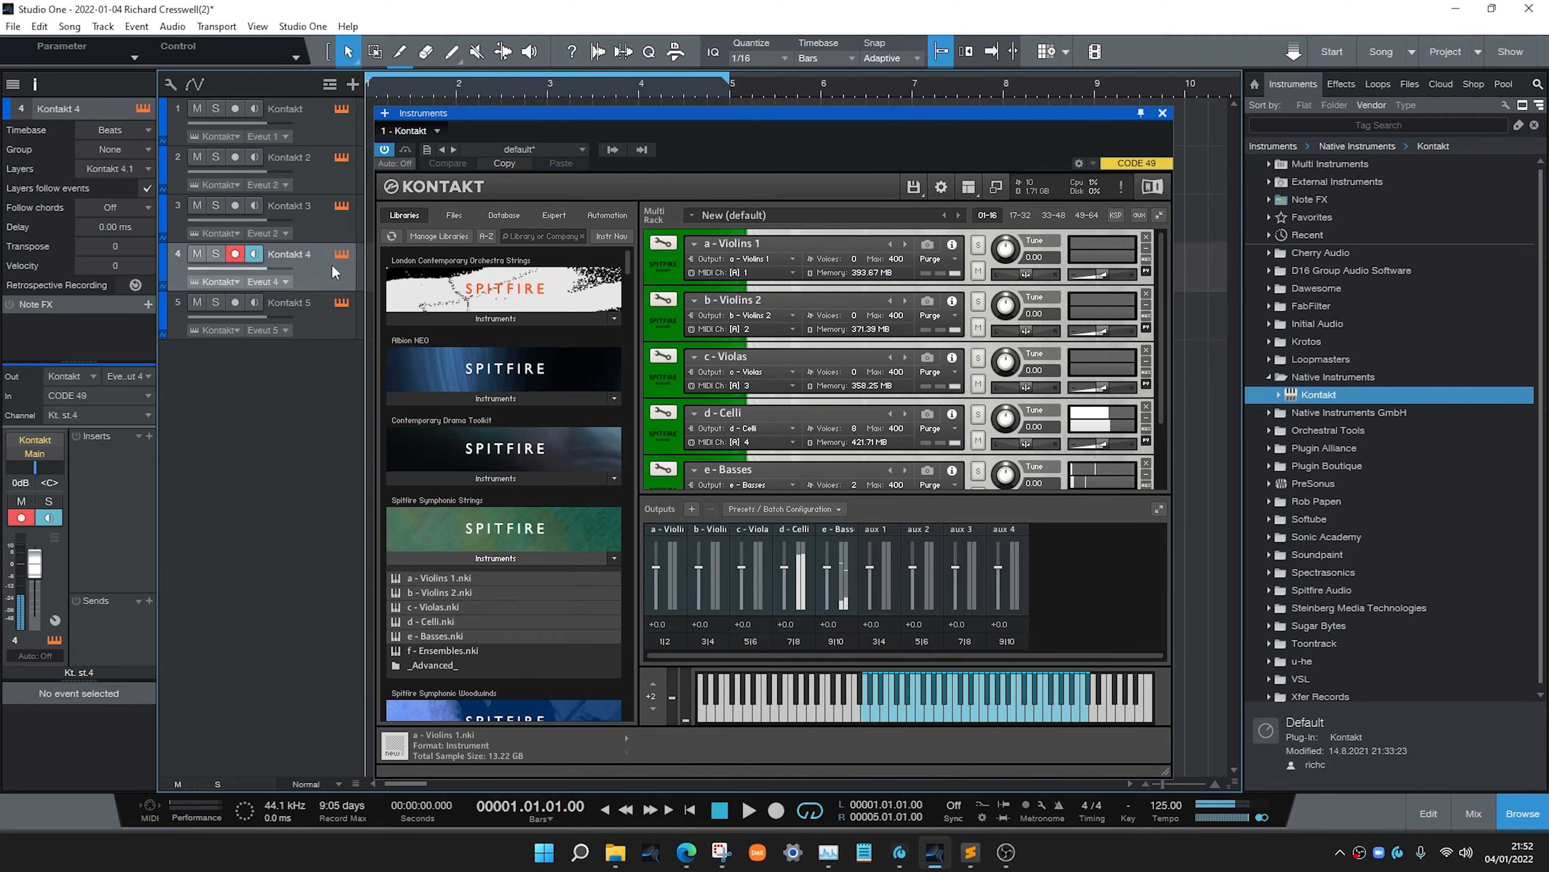
pyautogui.click(322, 226)
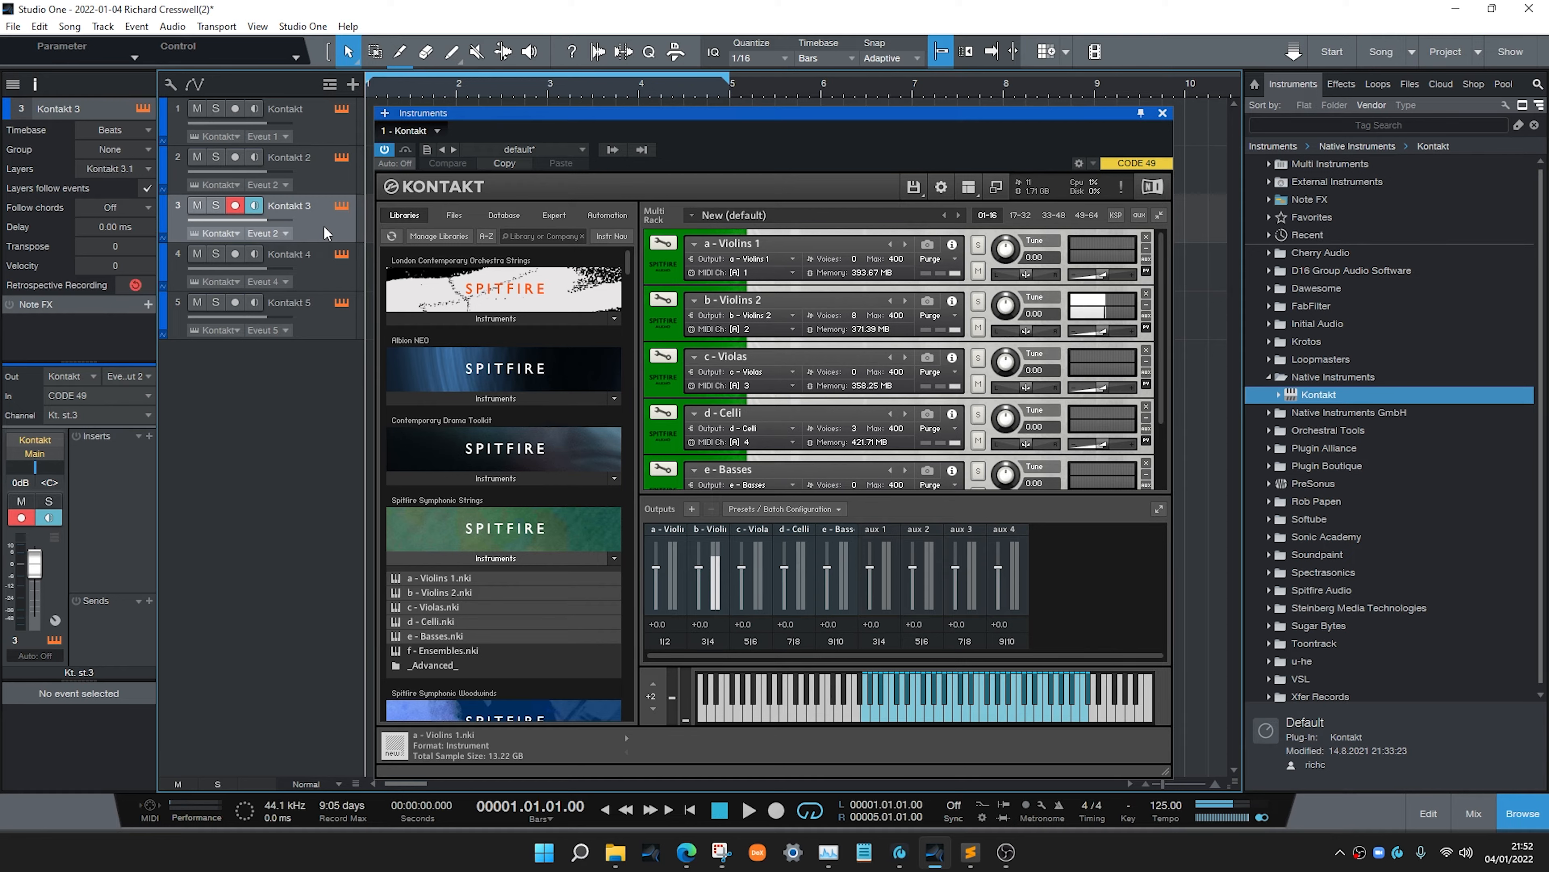
pyautogui.click(322, 182)
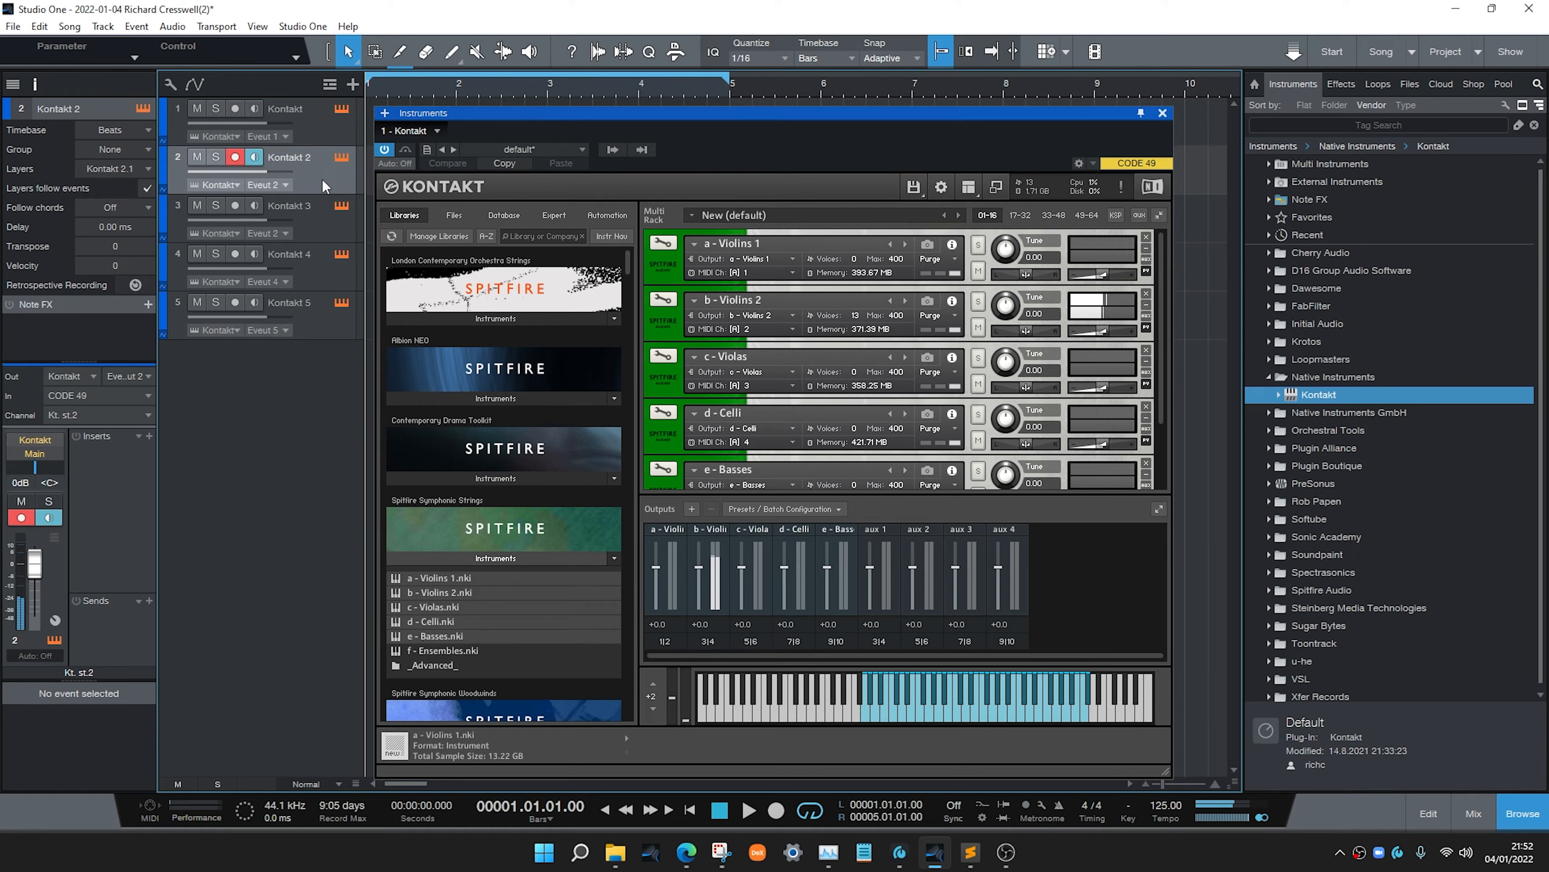
pyautogui.click(325, 136)
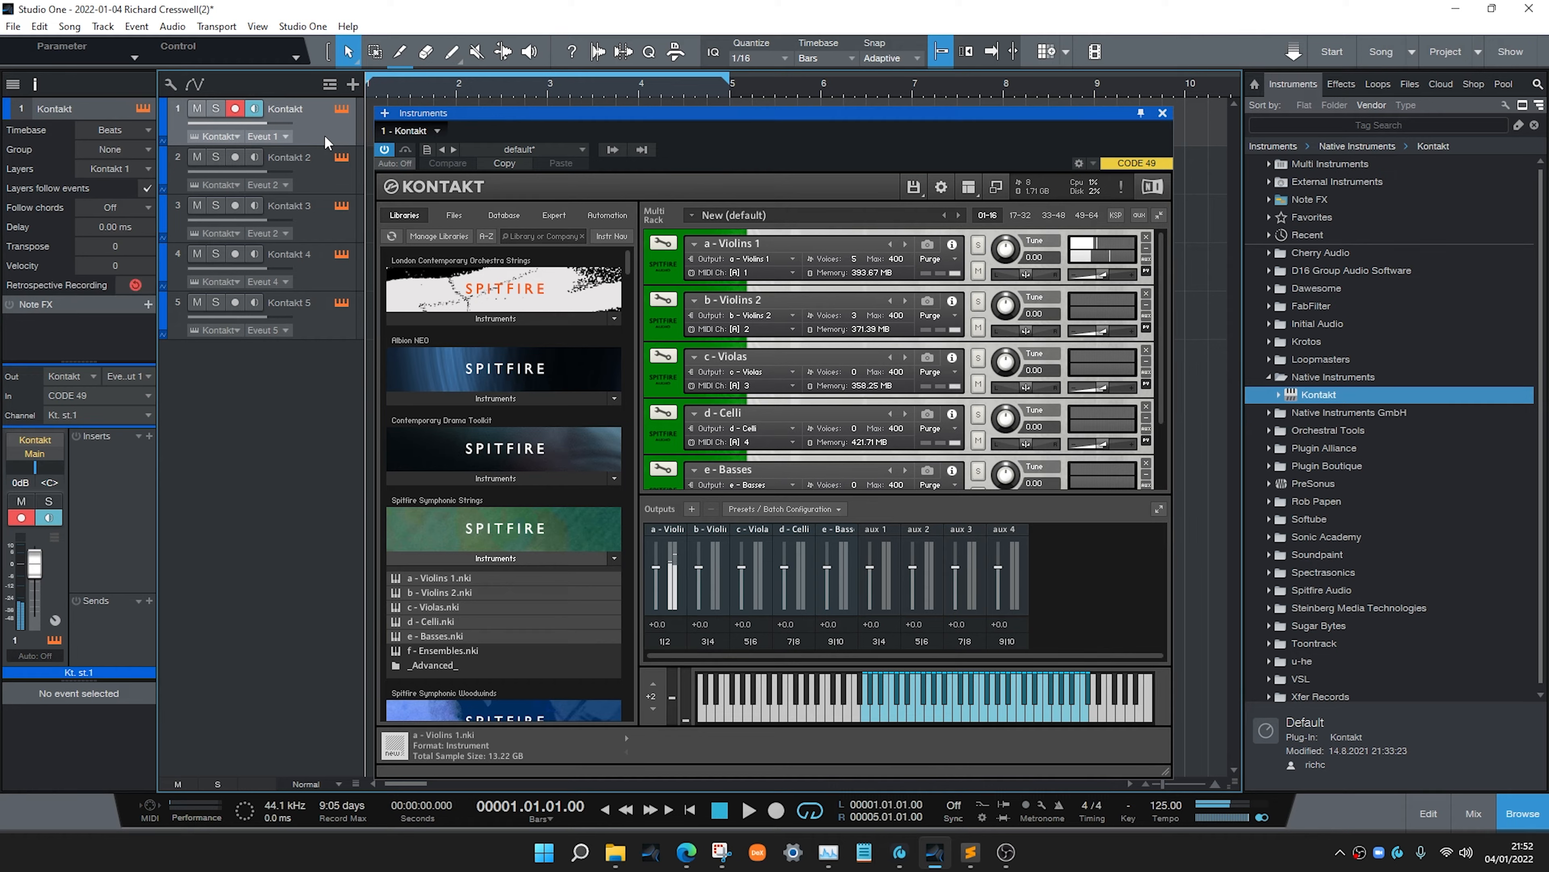
# Enable monitoring on all five Kontakt tracks and close the Kontakt plugin window
pyautogui.moveTo(234, 157); pyautogui.dragTo(235, 302)
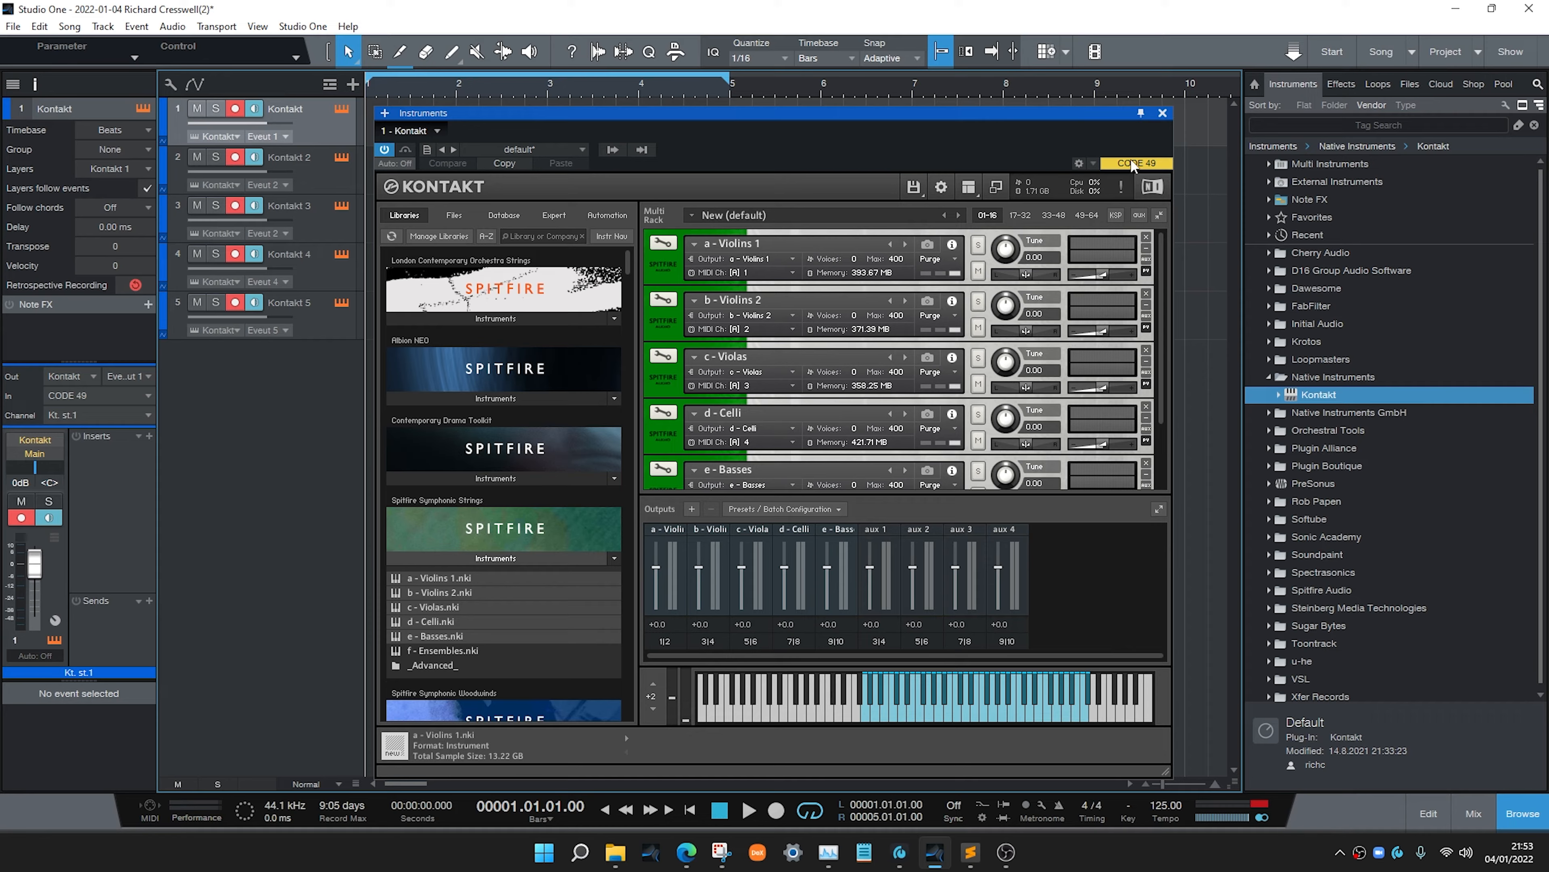
pyautogui.click(1163, 114)
# Add a second Kontakt instrument track and load Spitfire Symphonic Strings a - Violins 1 into it
pyautogui.moveTo(1292, 402); pyautogui.dragTo(311, 447)
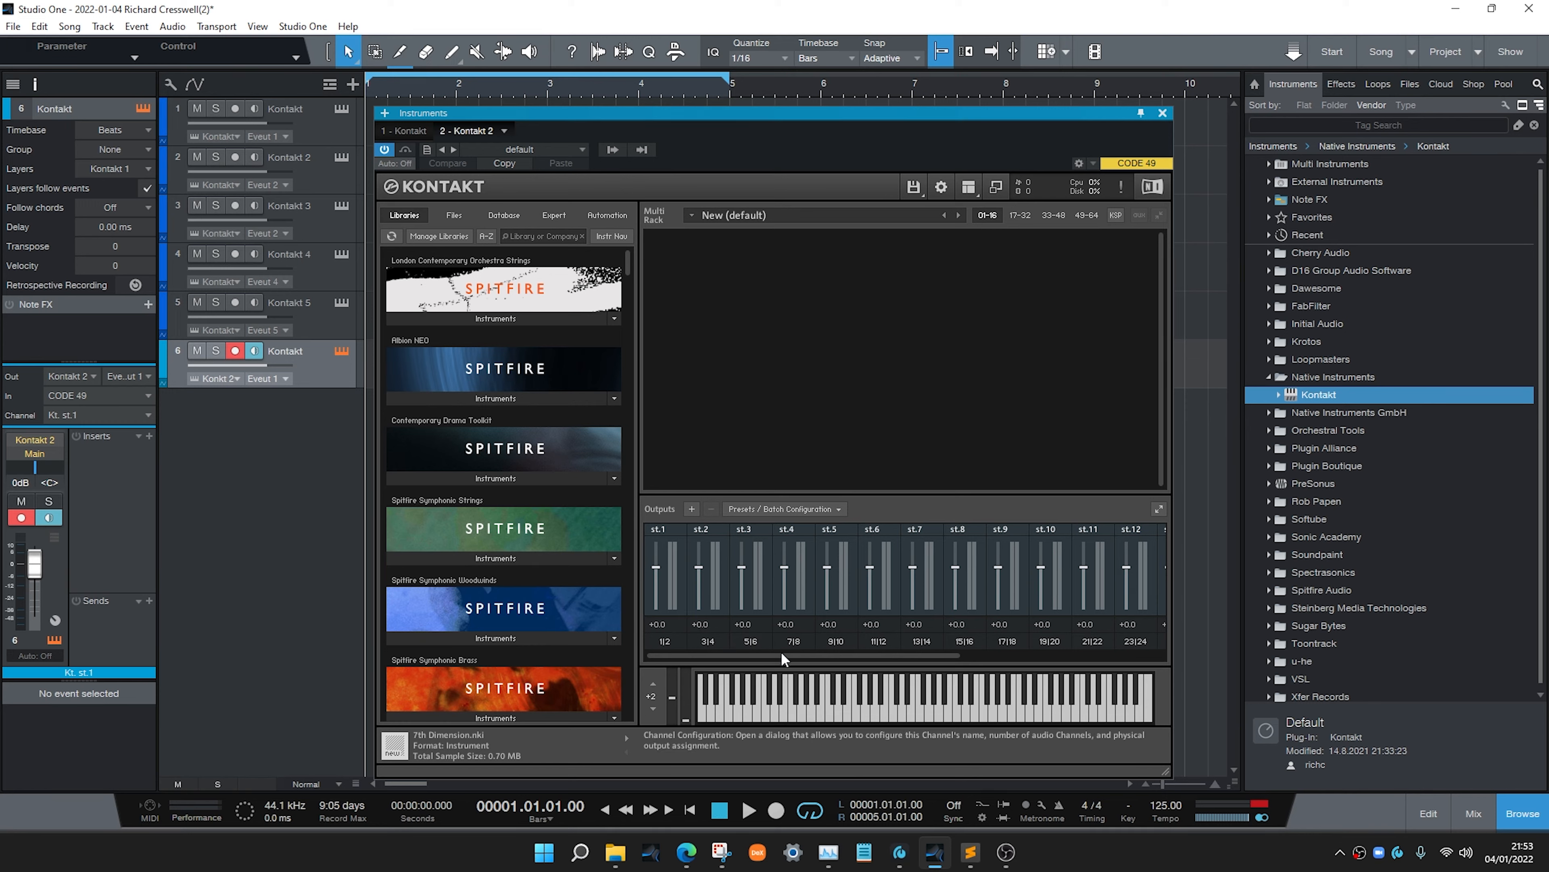
pyautogui.click(520, 558)
pyautogui.moveTo(449, 578); pyautogui.dragTo(782, 415)
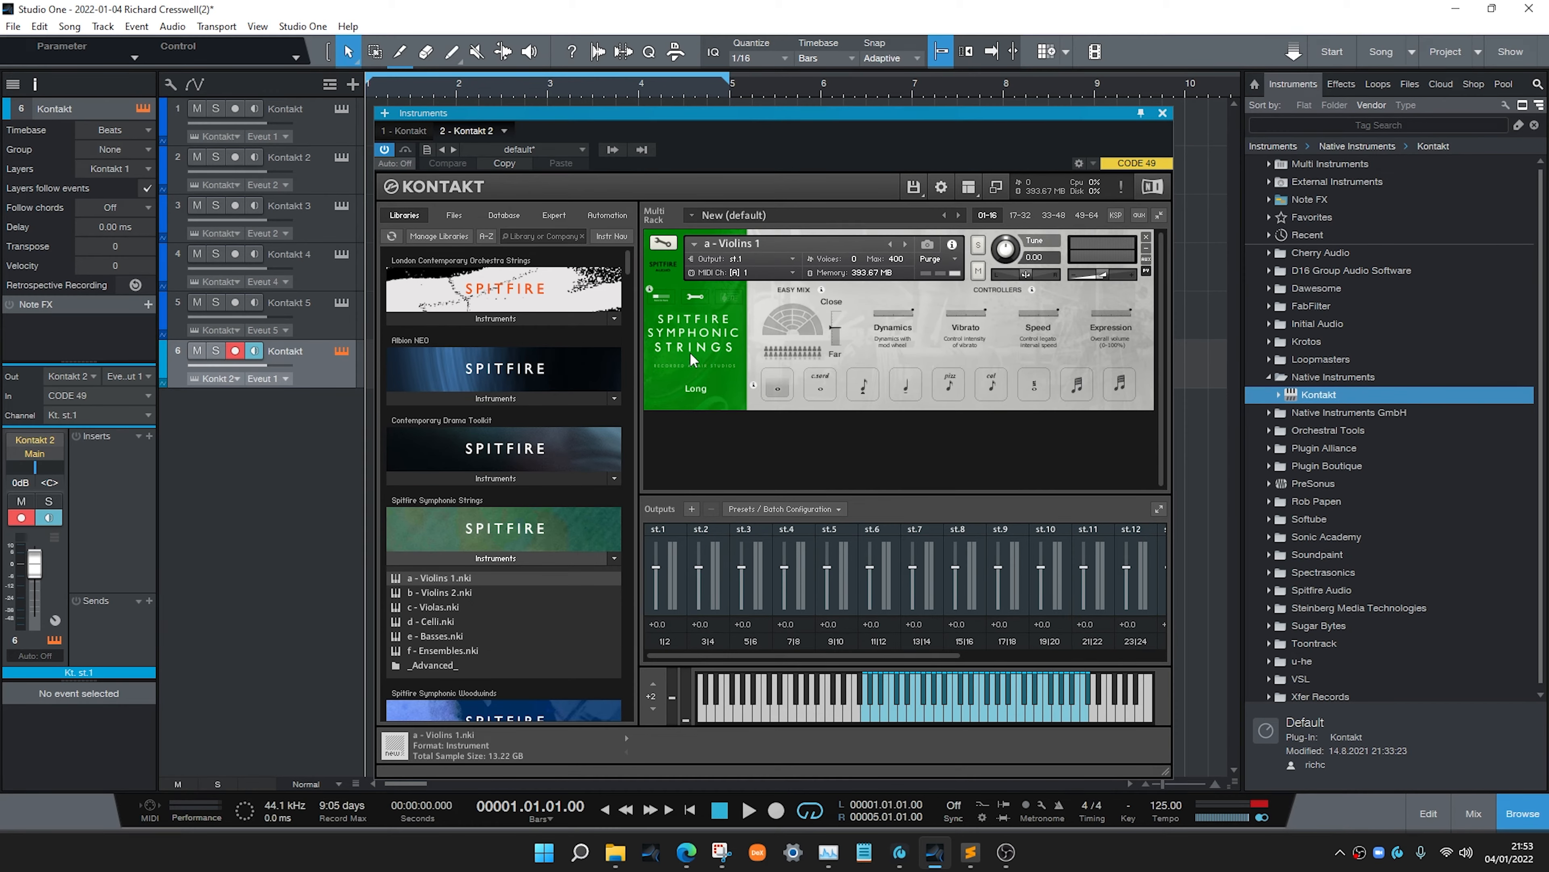
# Load Albion NEO a - Strings A into the rack and minimise both instrument headers
pyautogui.click(540, 397)
pyautogui.moveTo(460, 431); pyautogui.dragTo(795, 439)
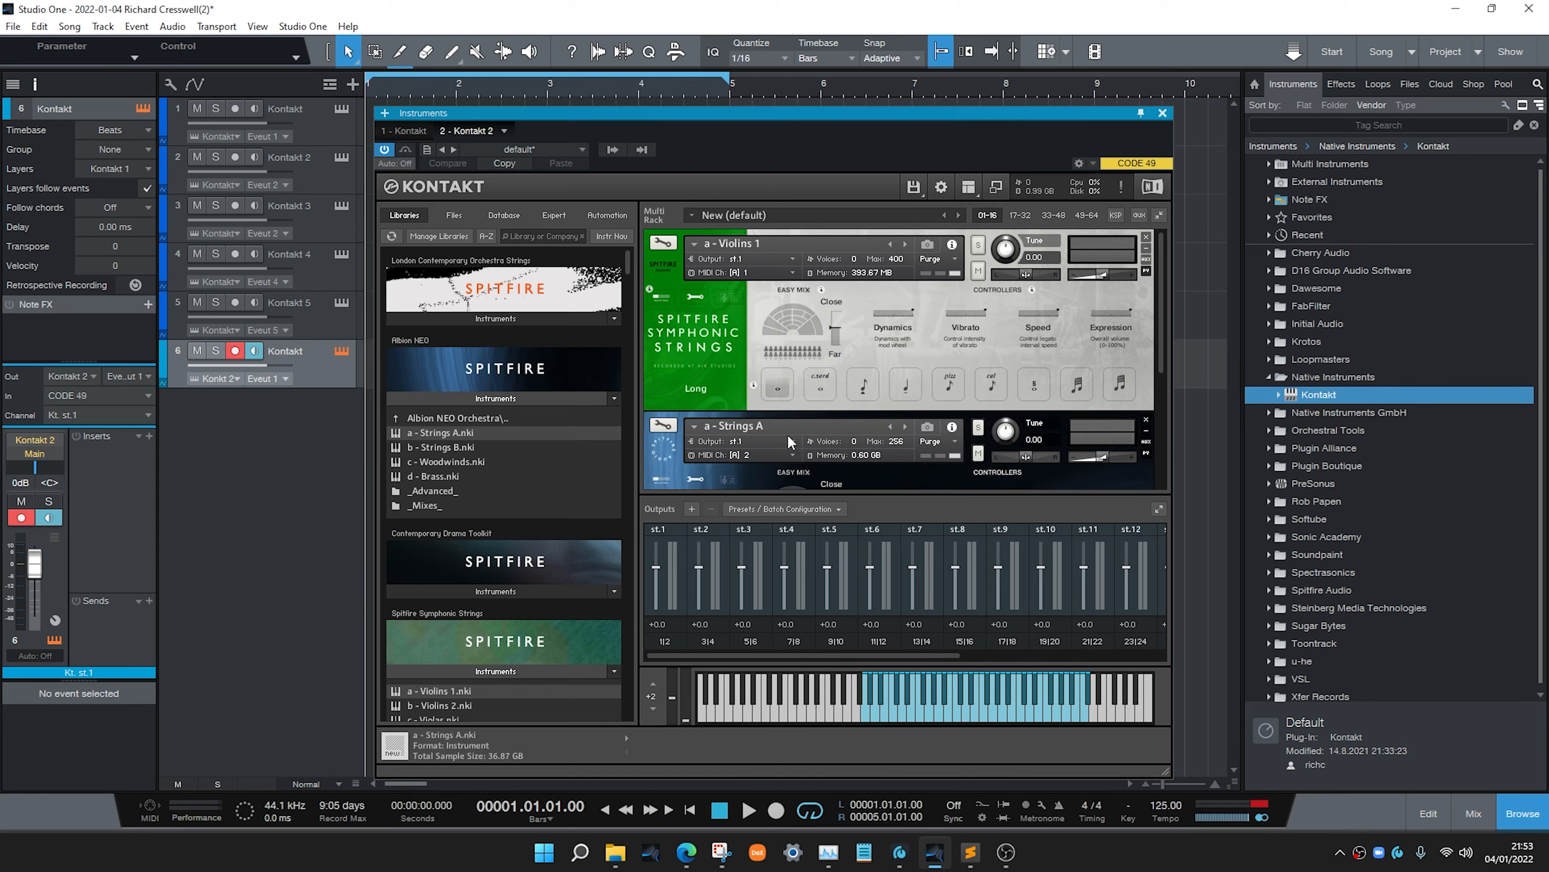
pyautogui.click(670, 267)
pyautogui.click(665, 320)
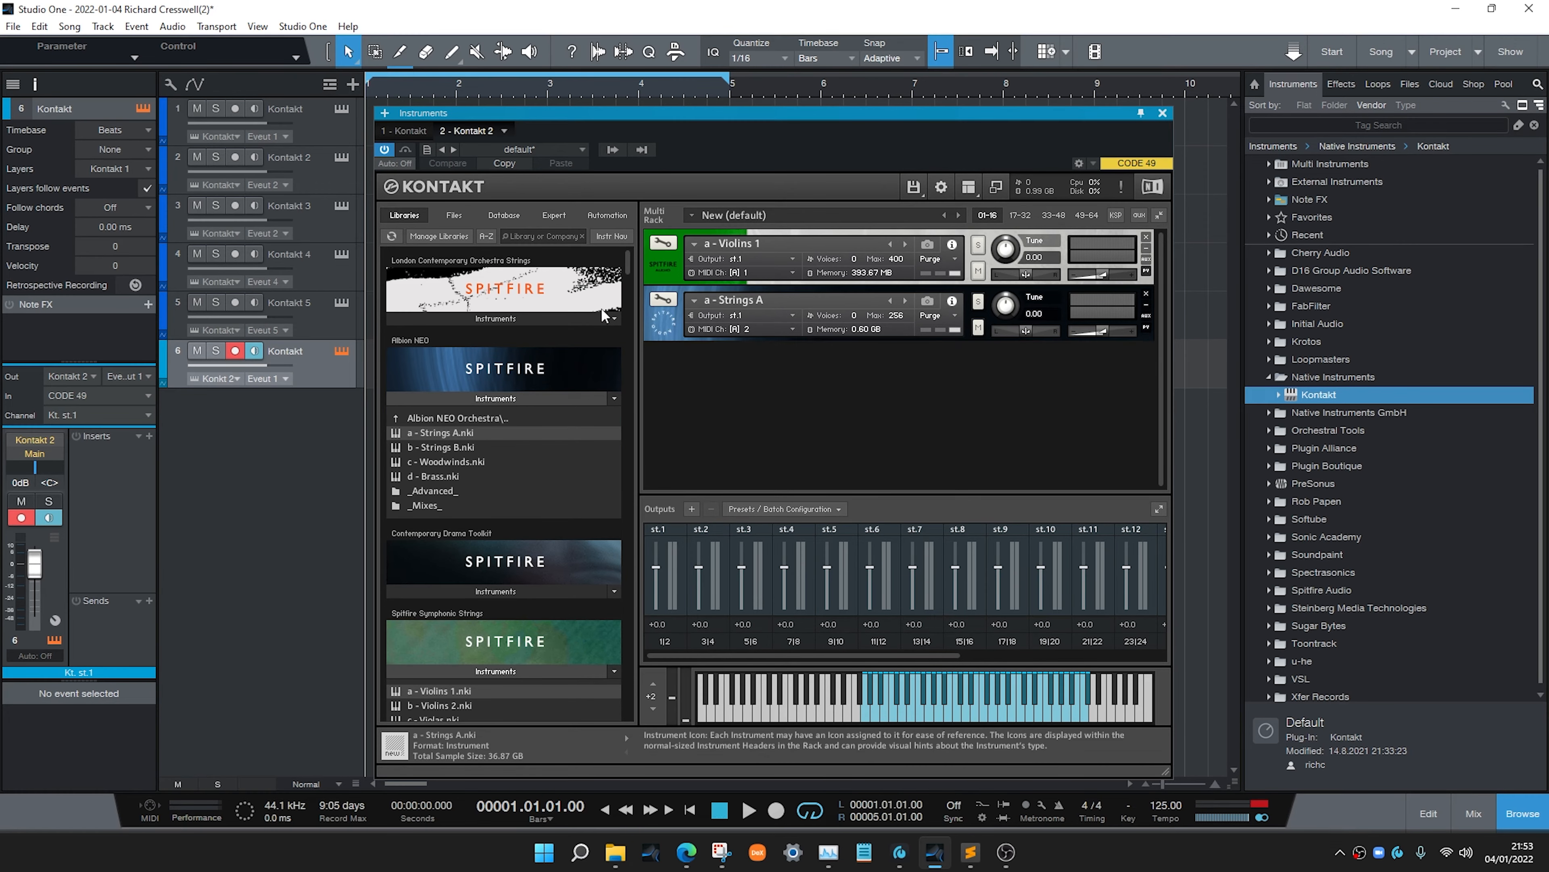
# Load London Contemporary Orchestra Strings a - Violins into the rack
pyautogui.click(456, 313)
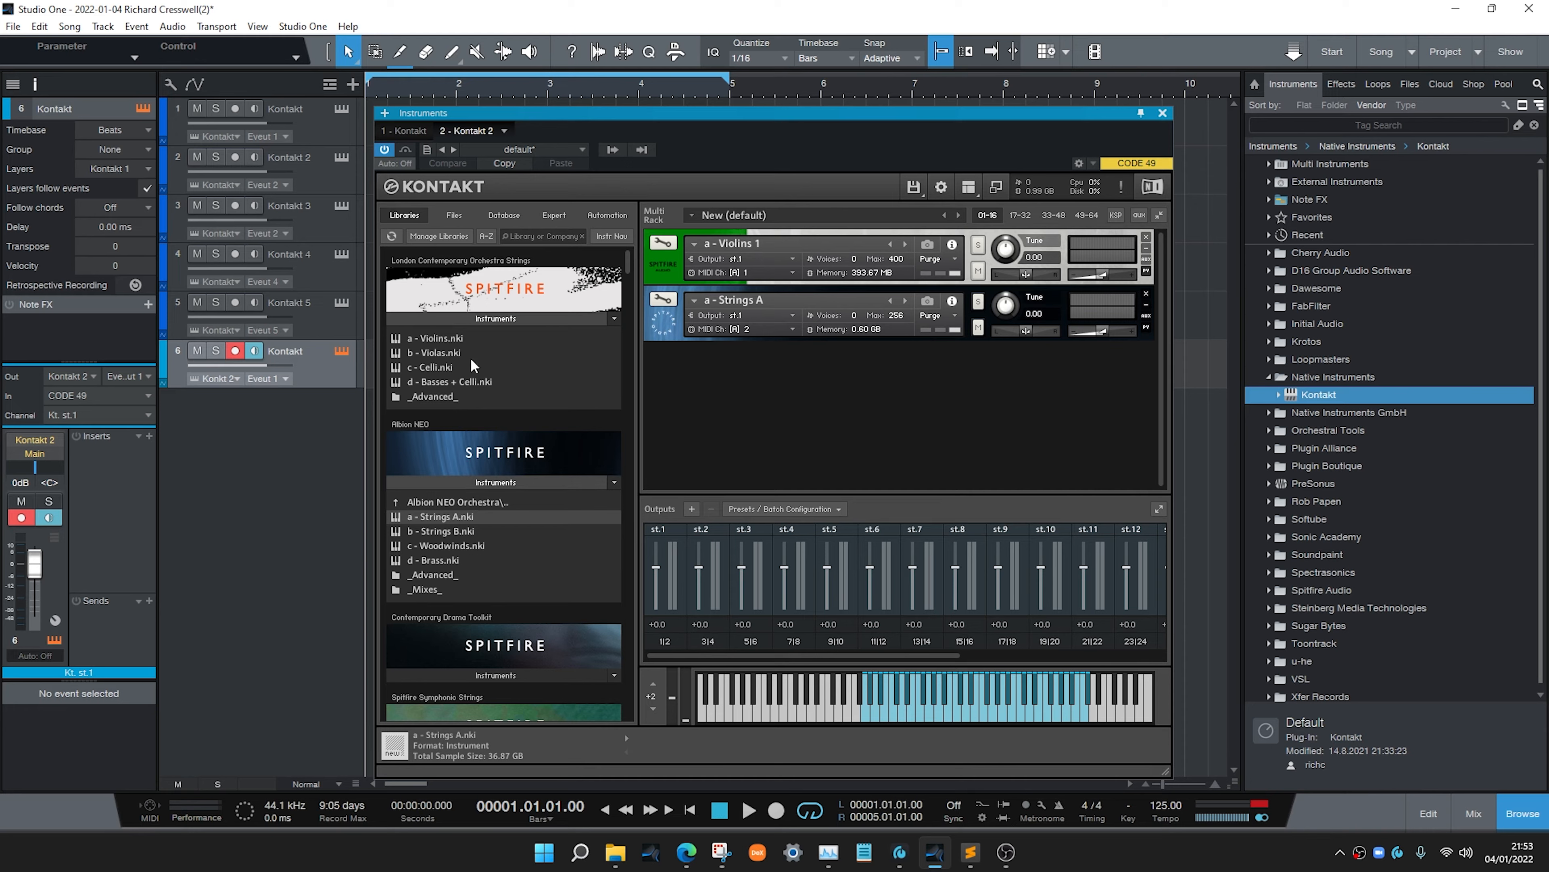
pyautogui.moveTo(443, 337); pyautogui.dragTo(701, 371)
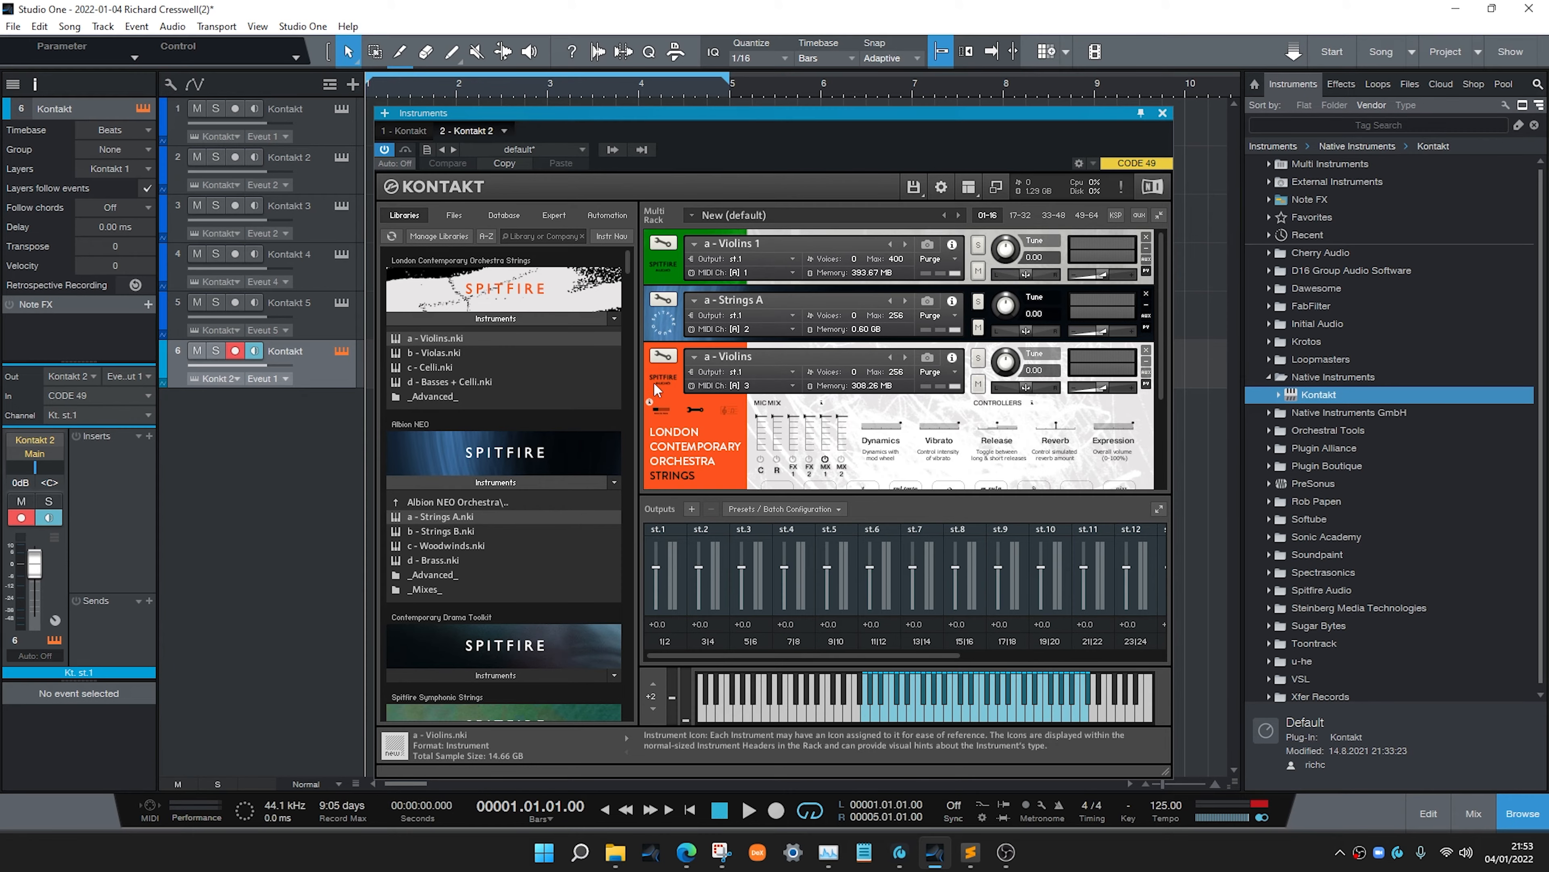
# Minimise the LCO Violins header and route Strings A to output st.2 and Violins to output st.3
pyautogui.click(656, 381)
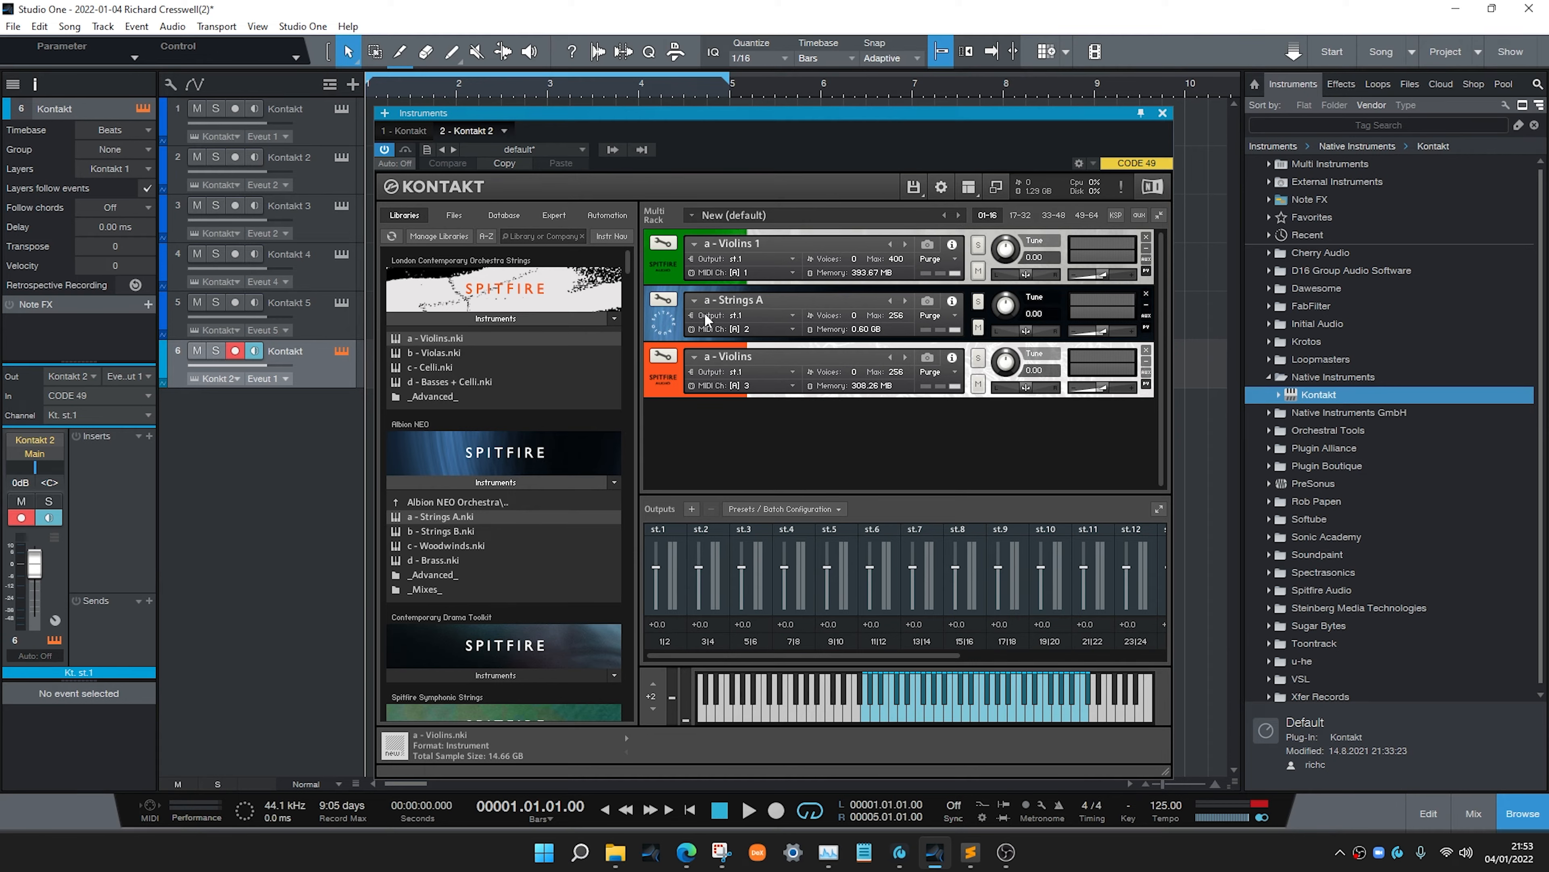
pyautogui.click(740, 315)
pyautogui.click(787, 362)
pyautogui.click(737, 372)
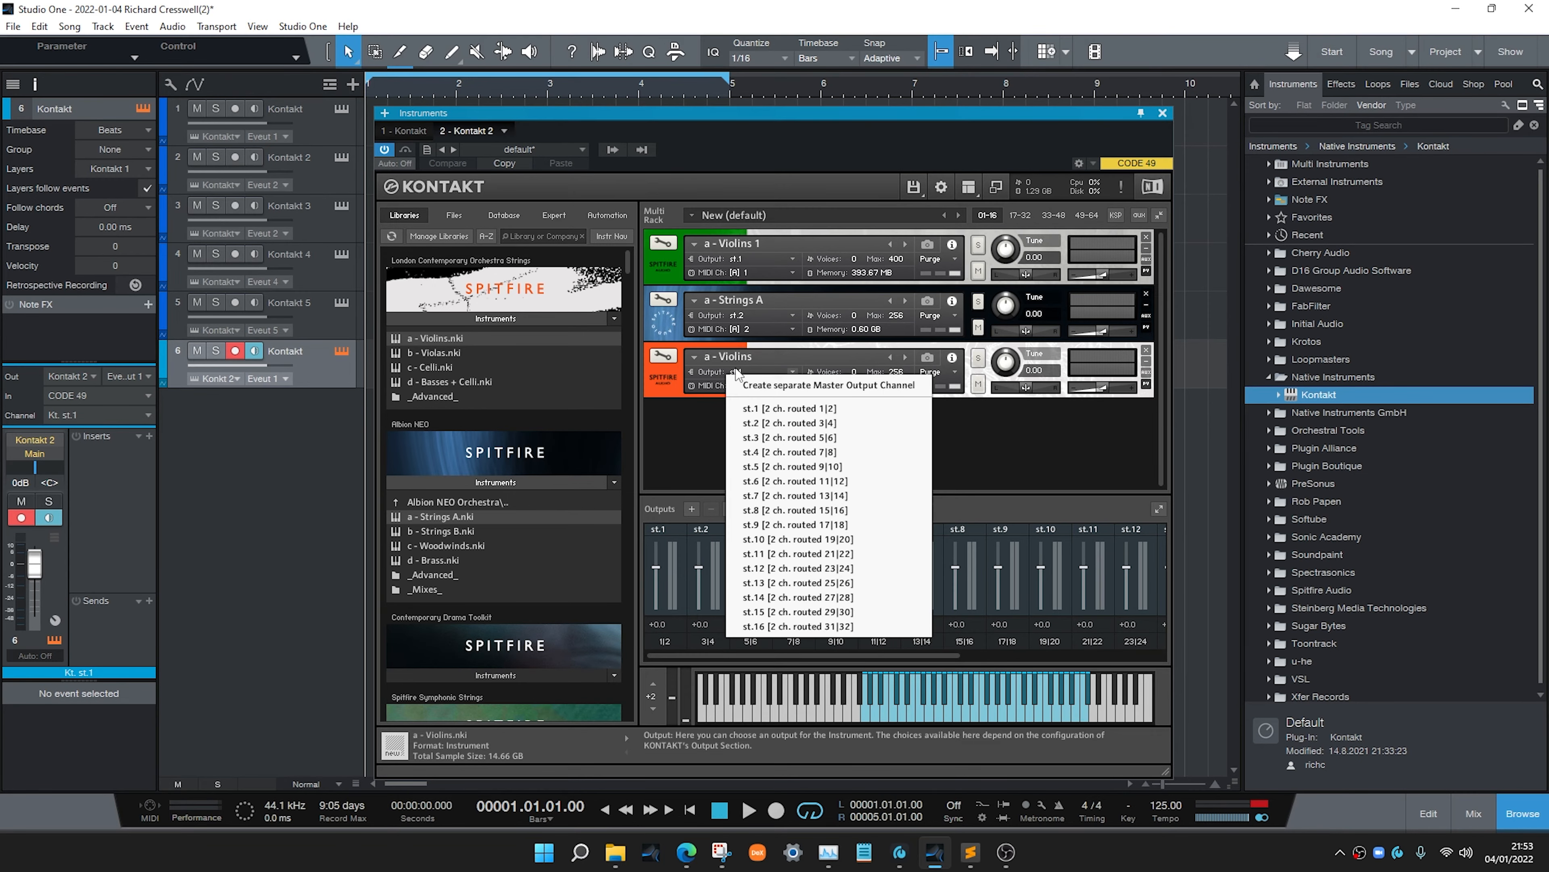
pyautogui.click(788, 437)
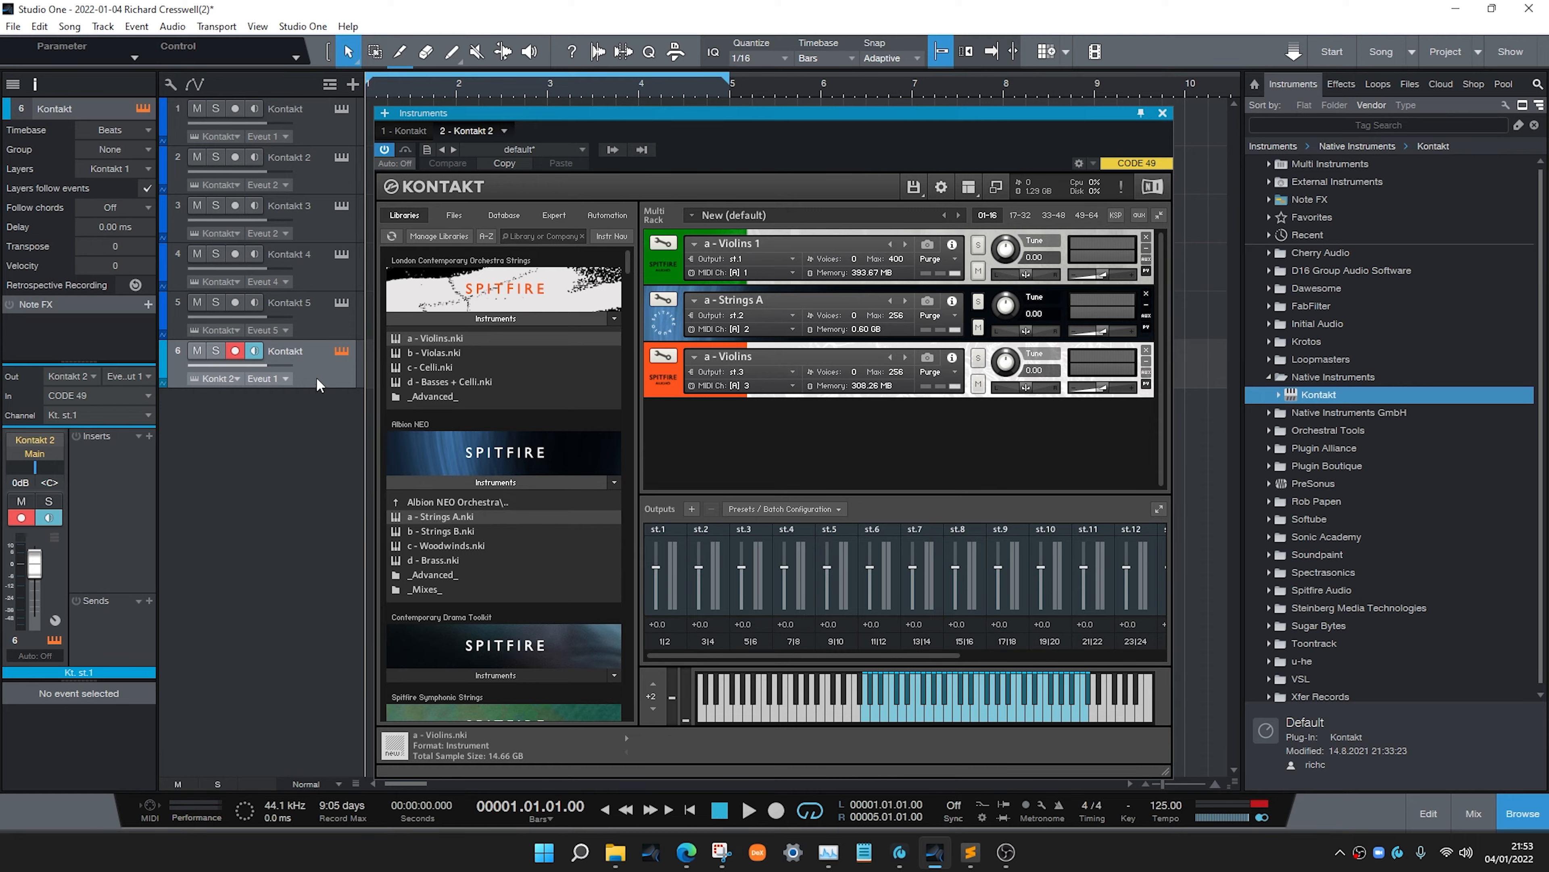
# Duplicate the second Kontakt instrument track twice
pyautogui.hotkey('shift', 'd')
pyautogui.hotkey('shift', 'd')
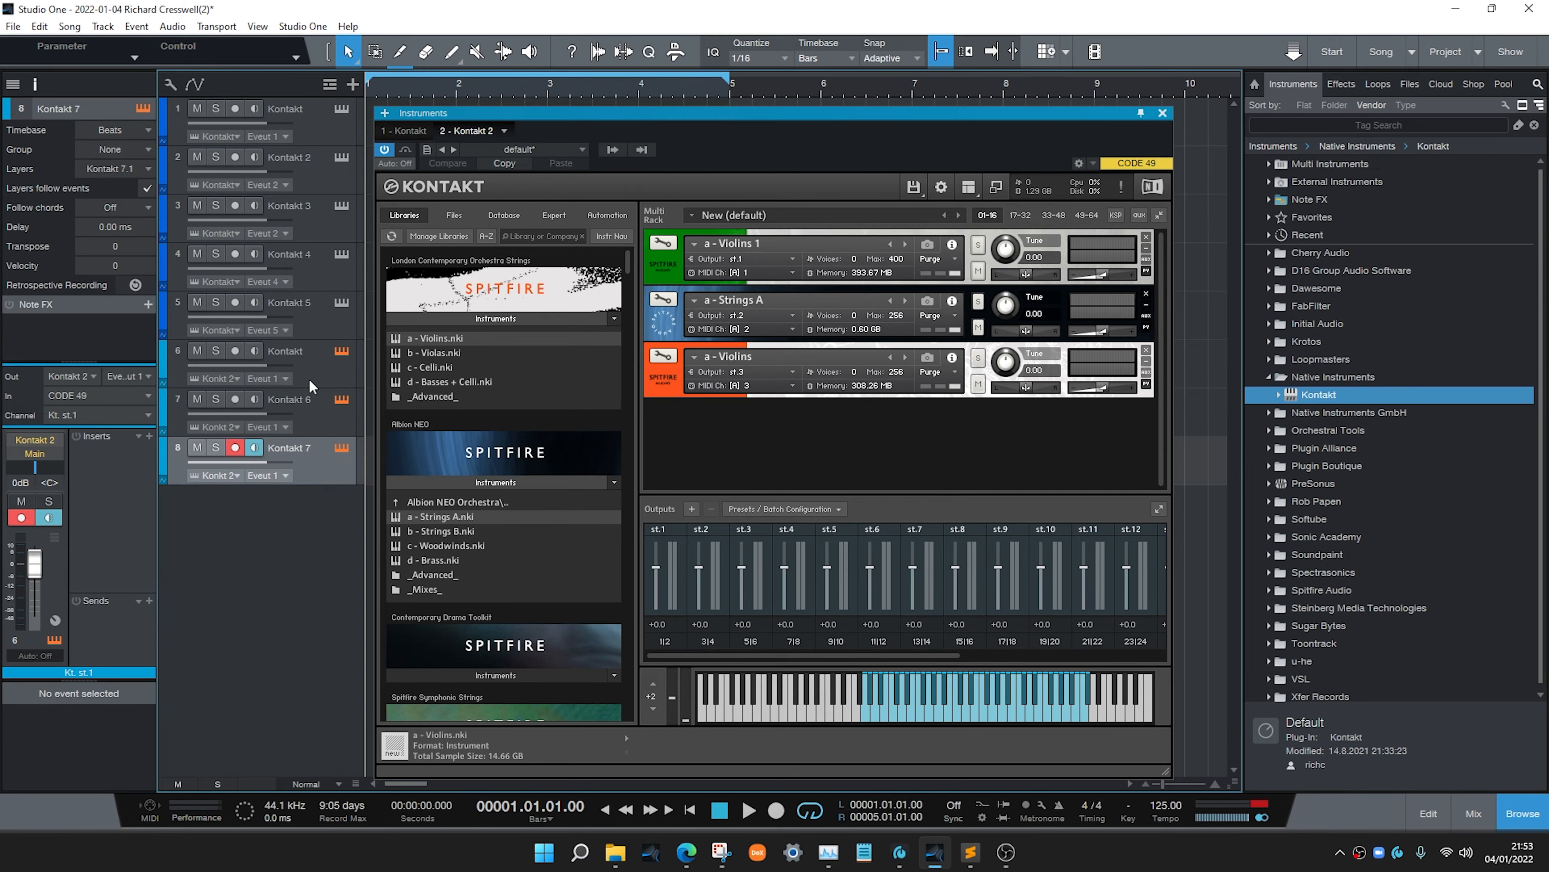
pyautogui.click(315, 376)
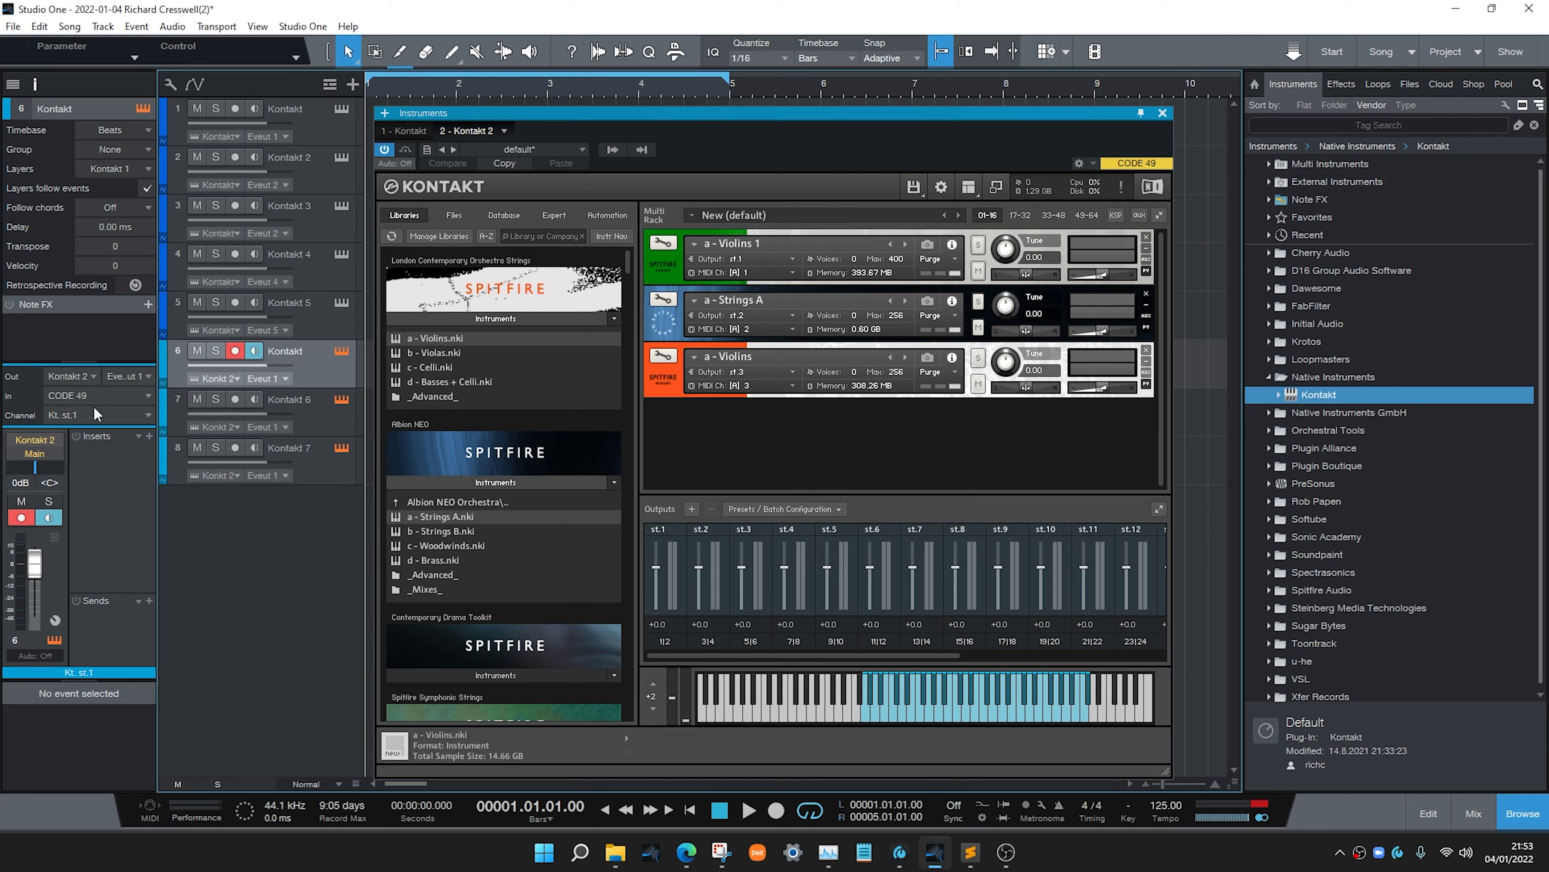
# Route the Kontakt 6 track to Kontakt event output 2 and audio channel Kt. st.2
pyautogui.press('Down')
pyautogui.click(148, 383)
pyautogui.click(128, 407)
pyautogui.click(119, 415)
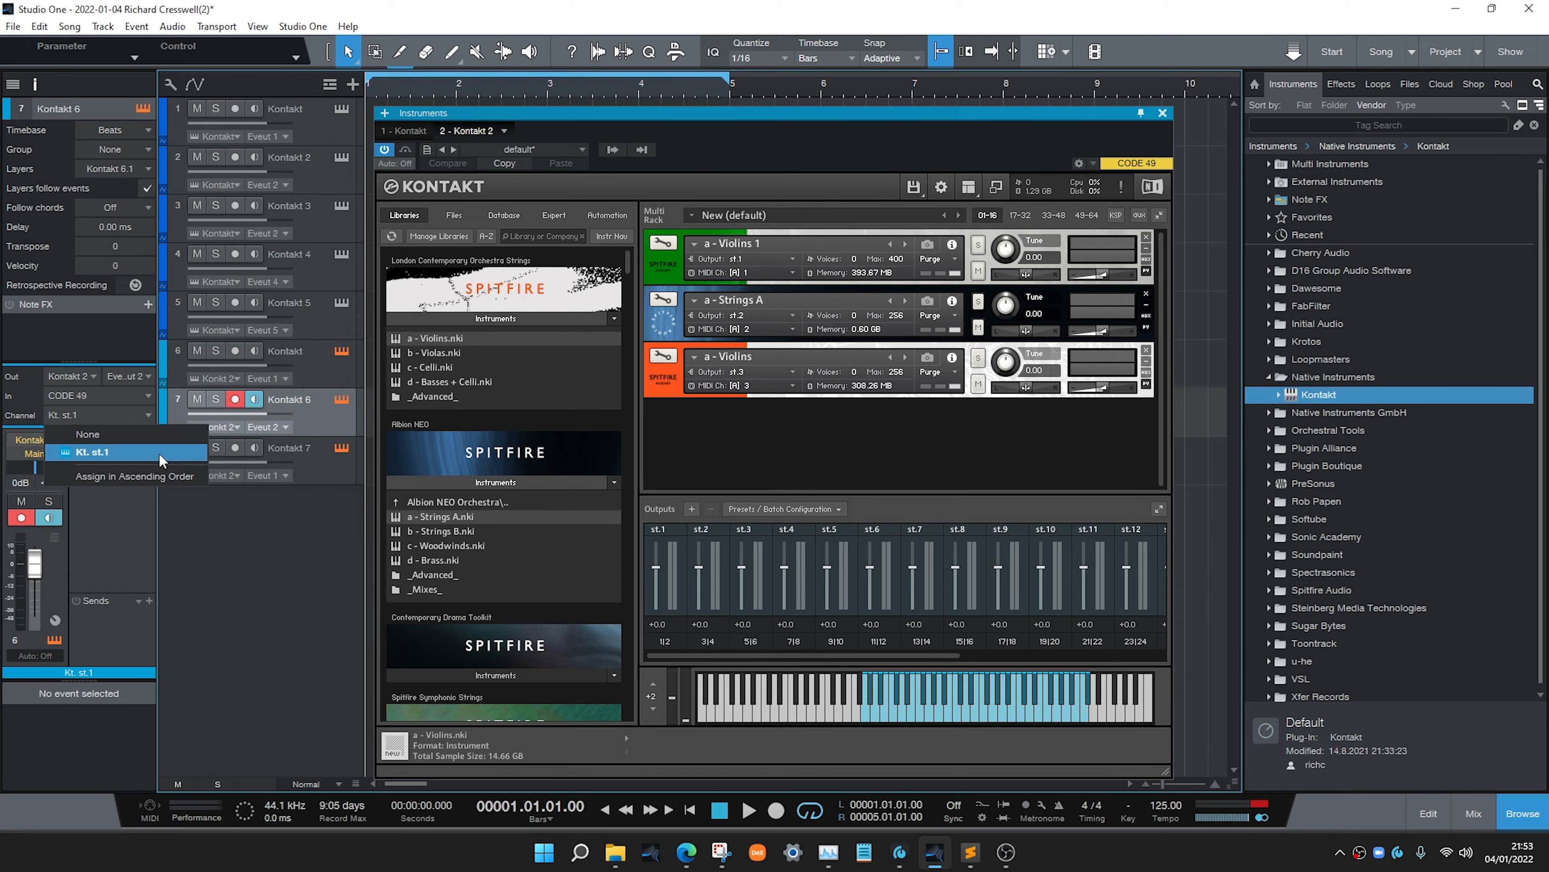
pyautogui.click(612, 150)
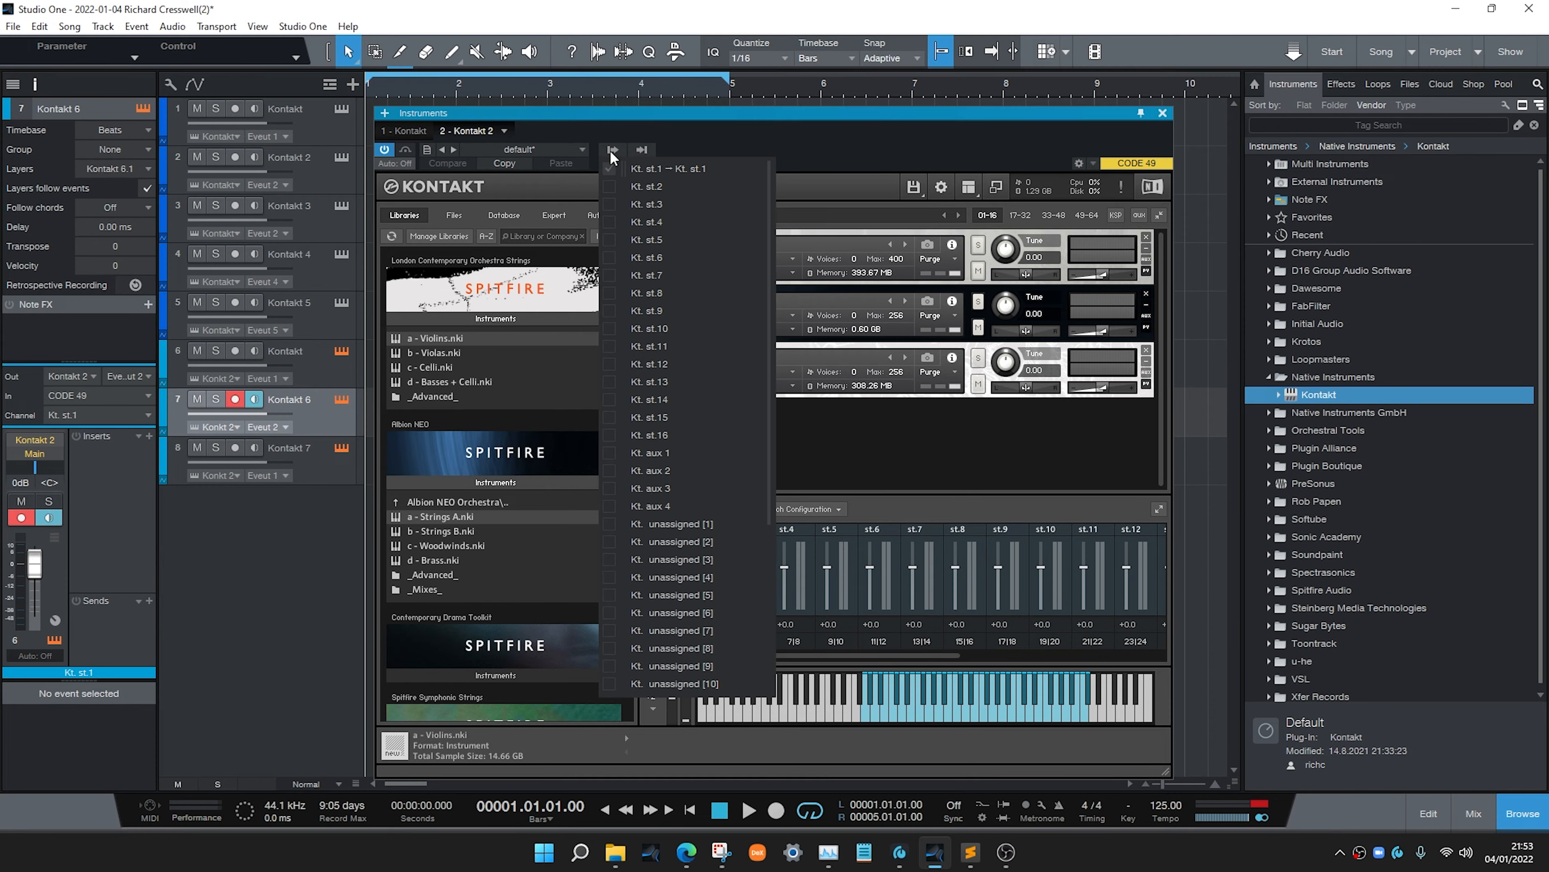
pyautogui.click(666, 172)
pyautogui.click(116, 414)
pyautogui.click(99, 470)
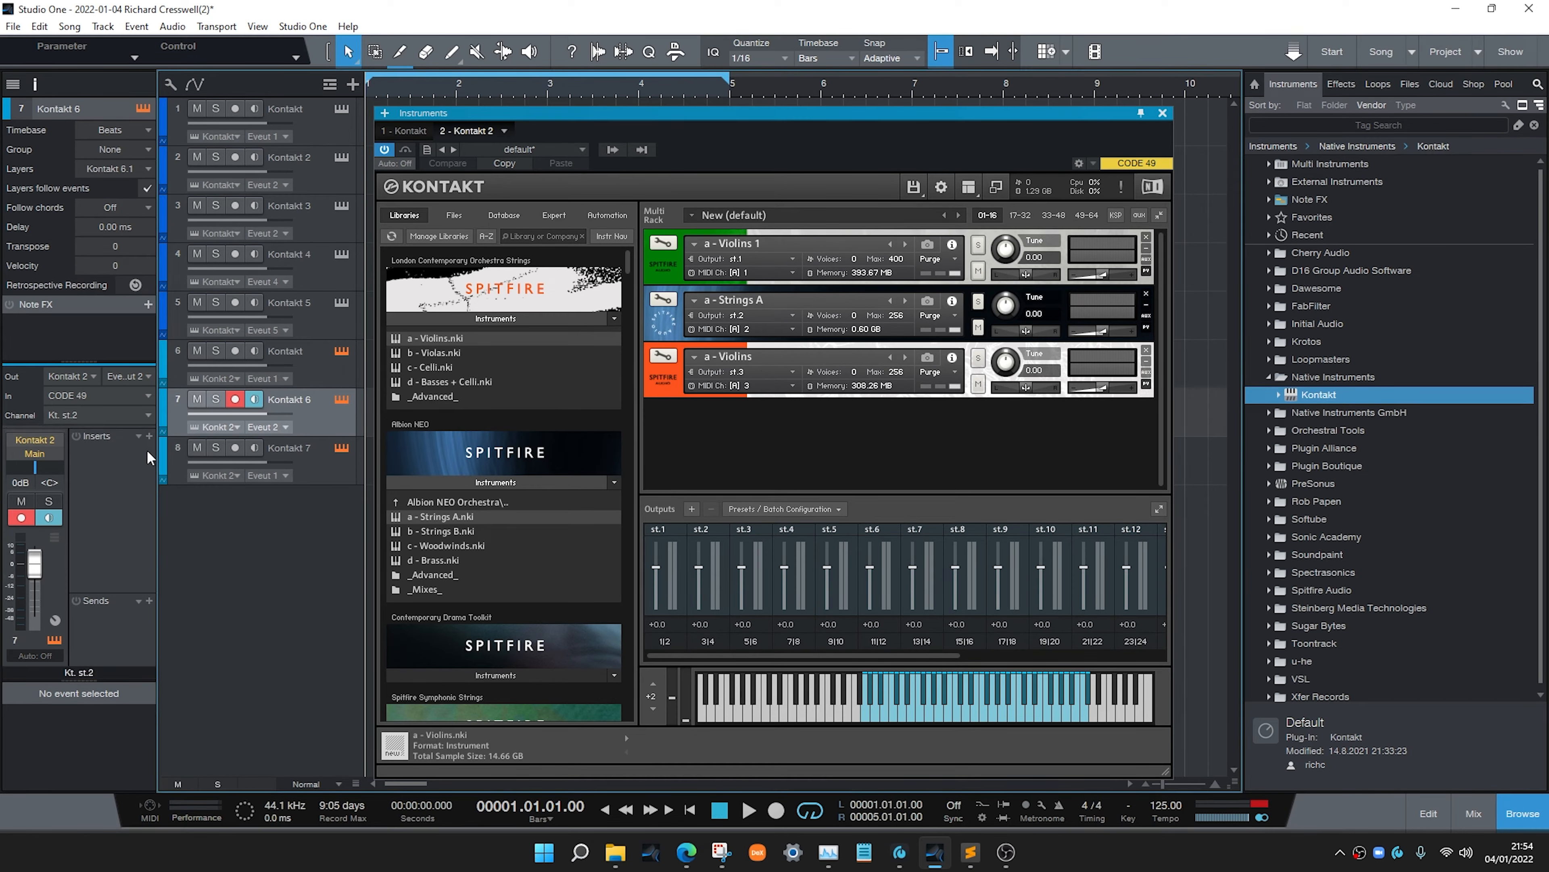
# Route the Kontakt 7 track to Kontakt event output 3 and audio channel Kt. st.3
pyautogui.press('Down')
pyautogui.click(131, 375)
pyautogui.click(107, 431)
pyautogui.click(89, 420)
pyautogui.click(108, 475)
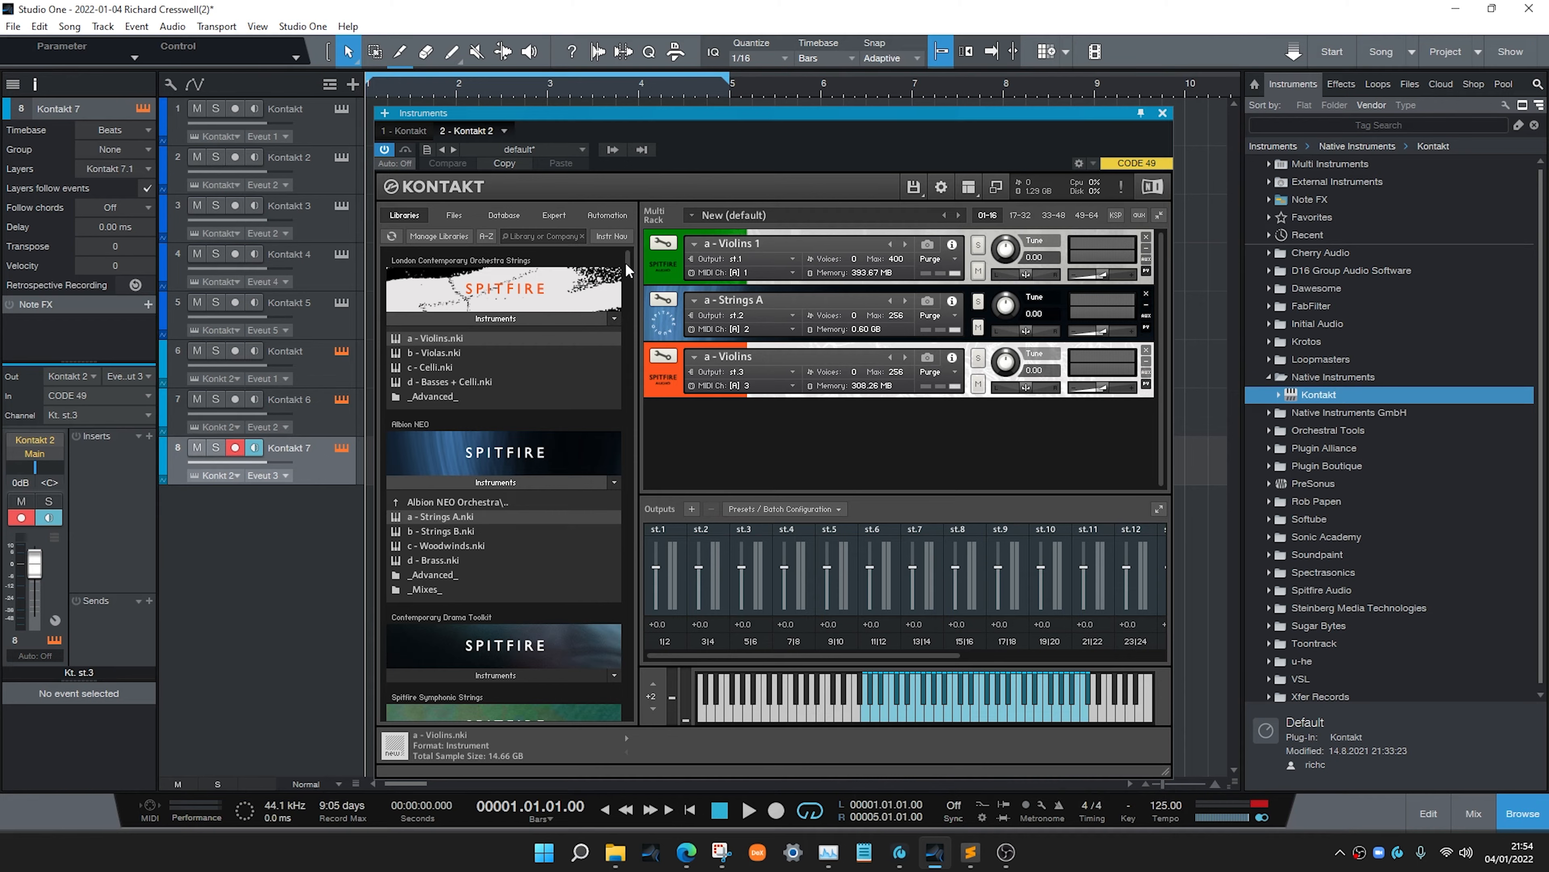
# Replace the third rack instrument with Albion NEO c - Woodwinds and minimise its header
pyautogui.scroll(-3, 626, 274)
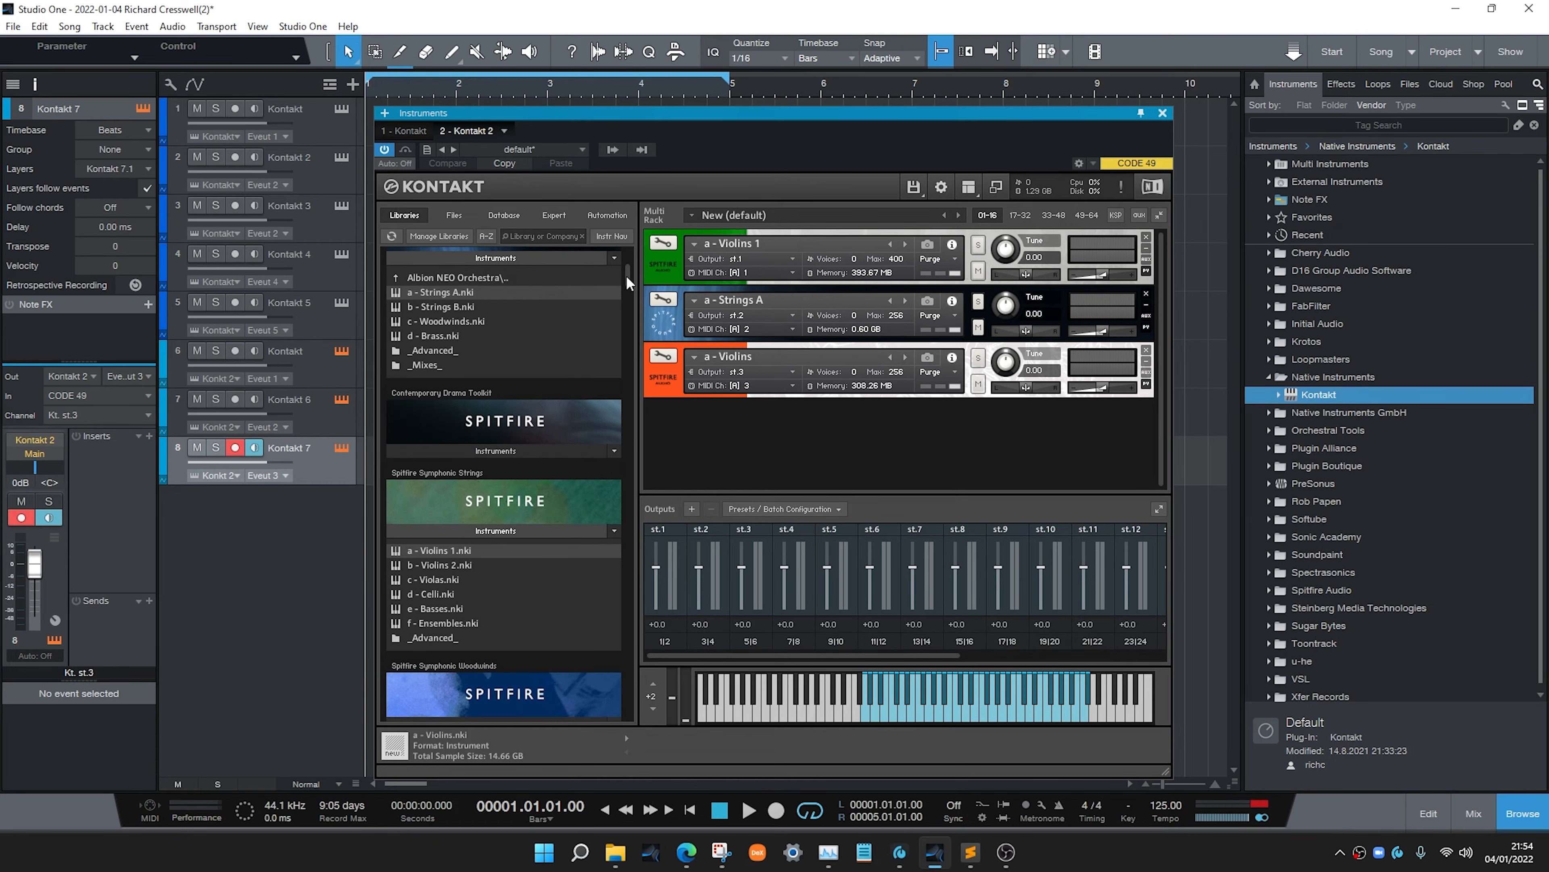
pyautogui.scroll(2, 625, 276)
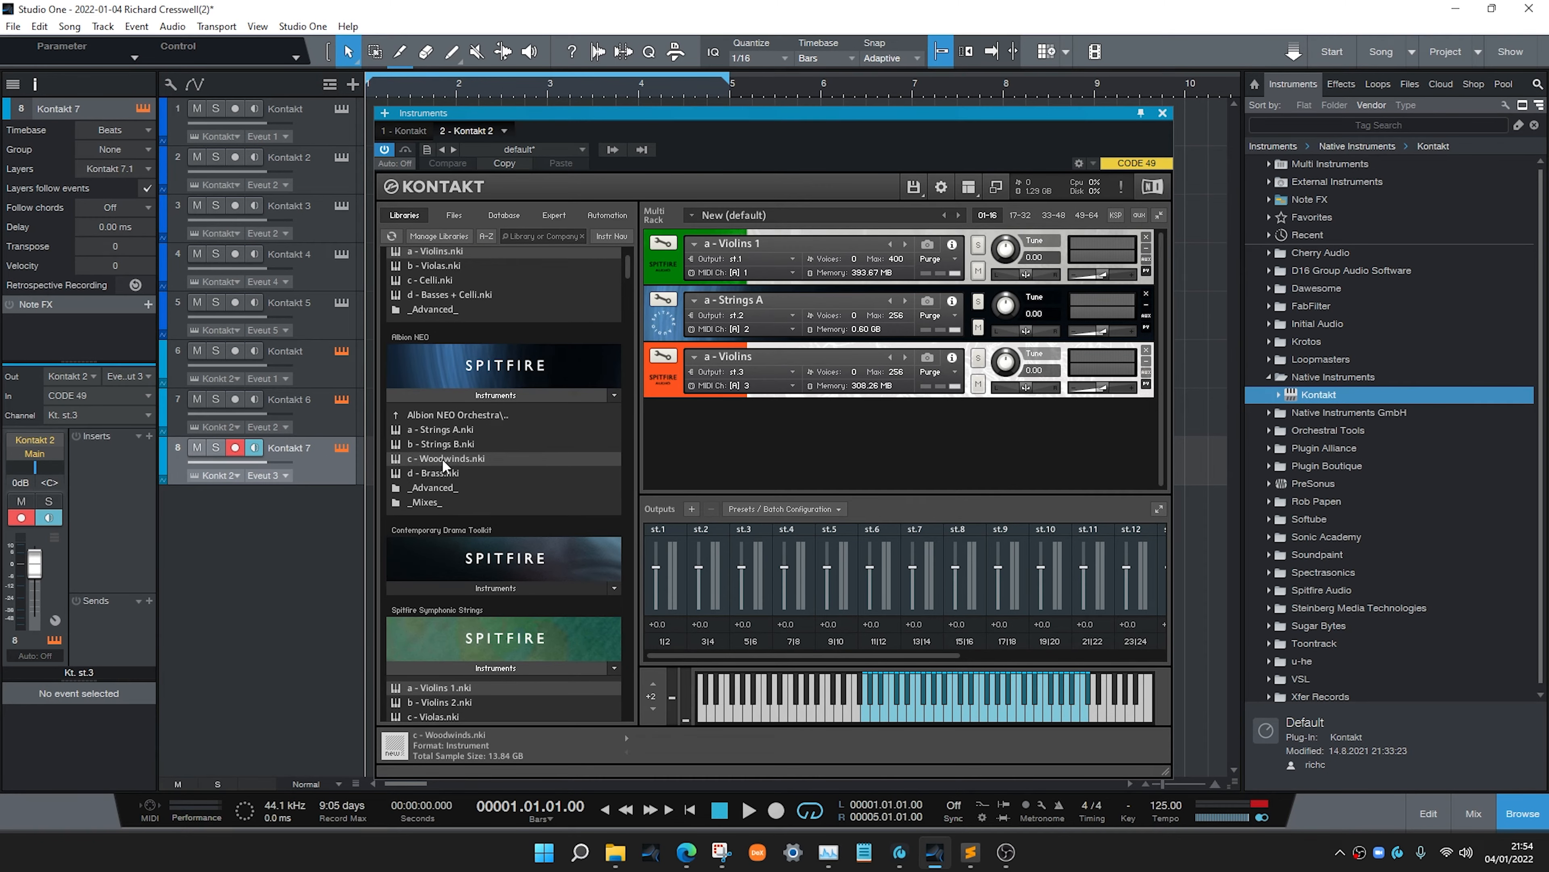
pyautogui.moveTo(443, 461); pyautogui.dragTo(849, 452)
pyautogui.moveTo(822, 372); pyautogui.dragTo(822, 371)
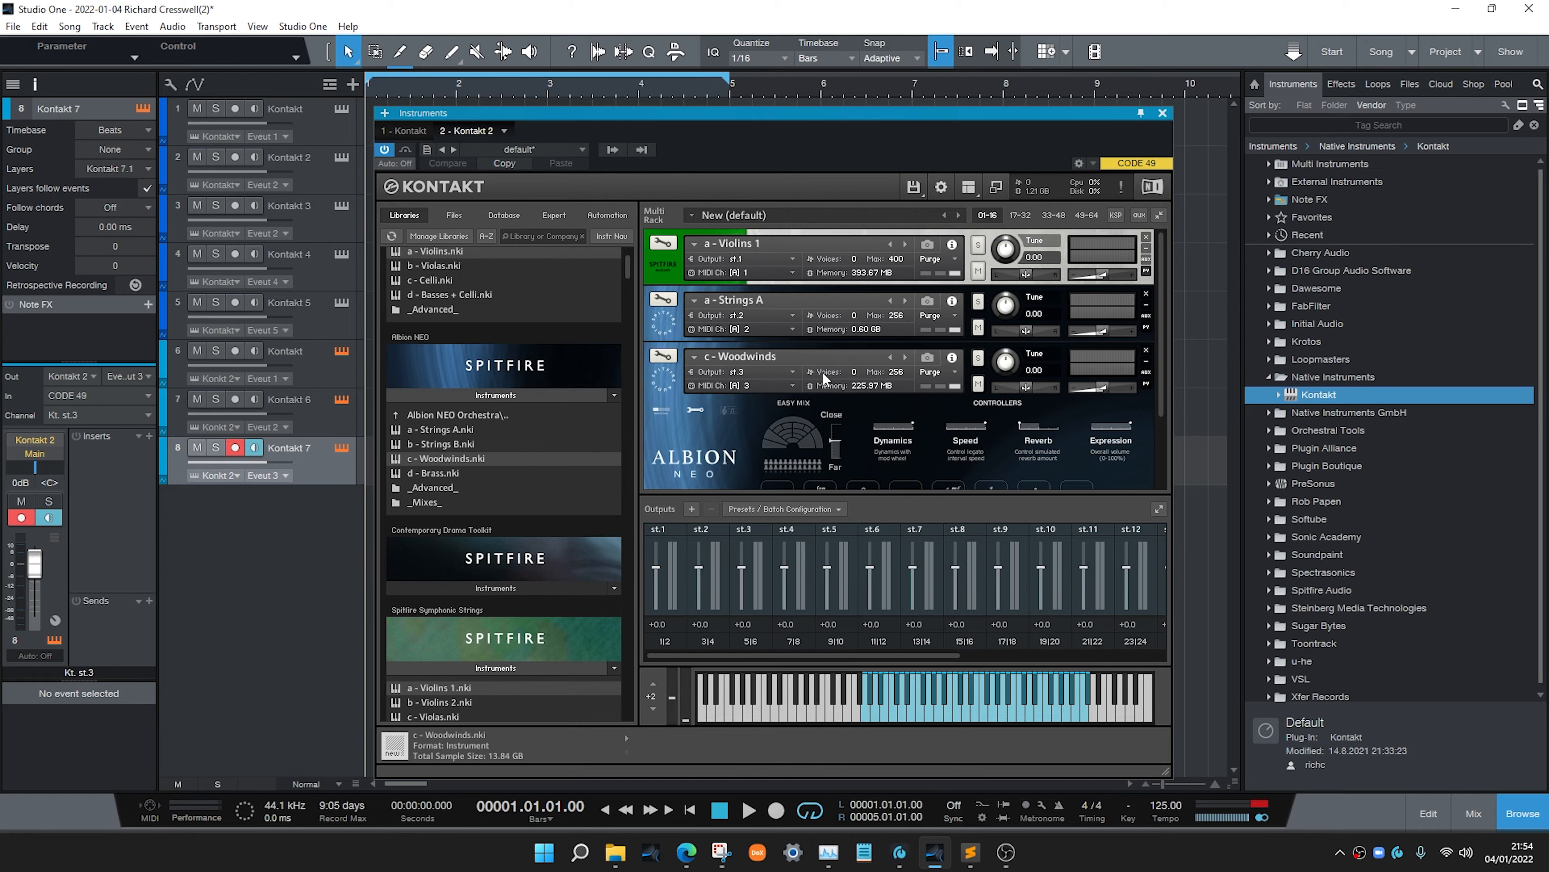
pyautogui.click(666, 387)
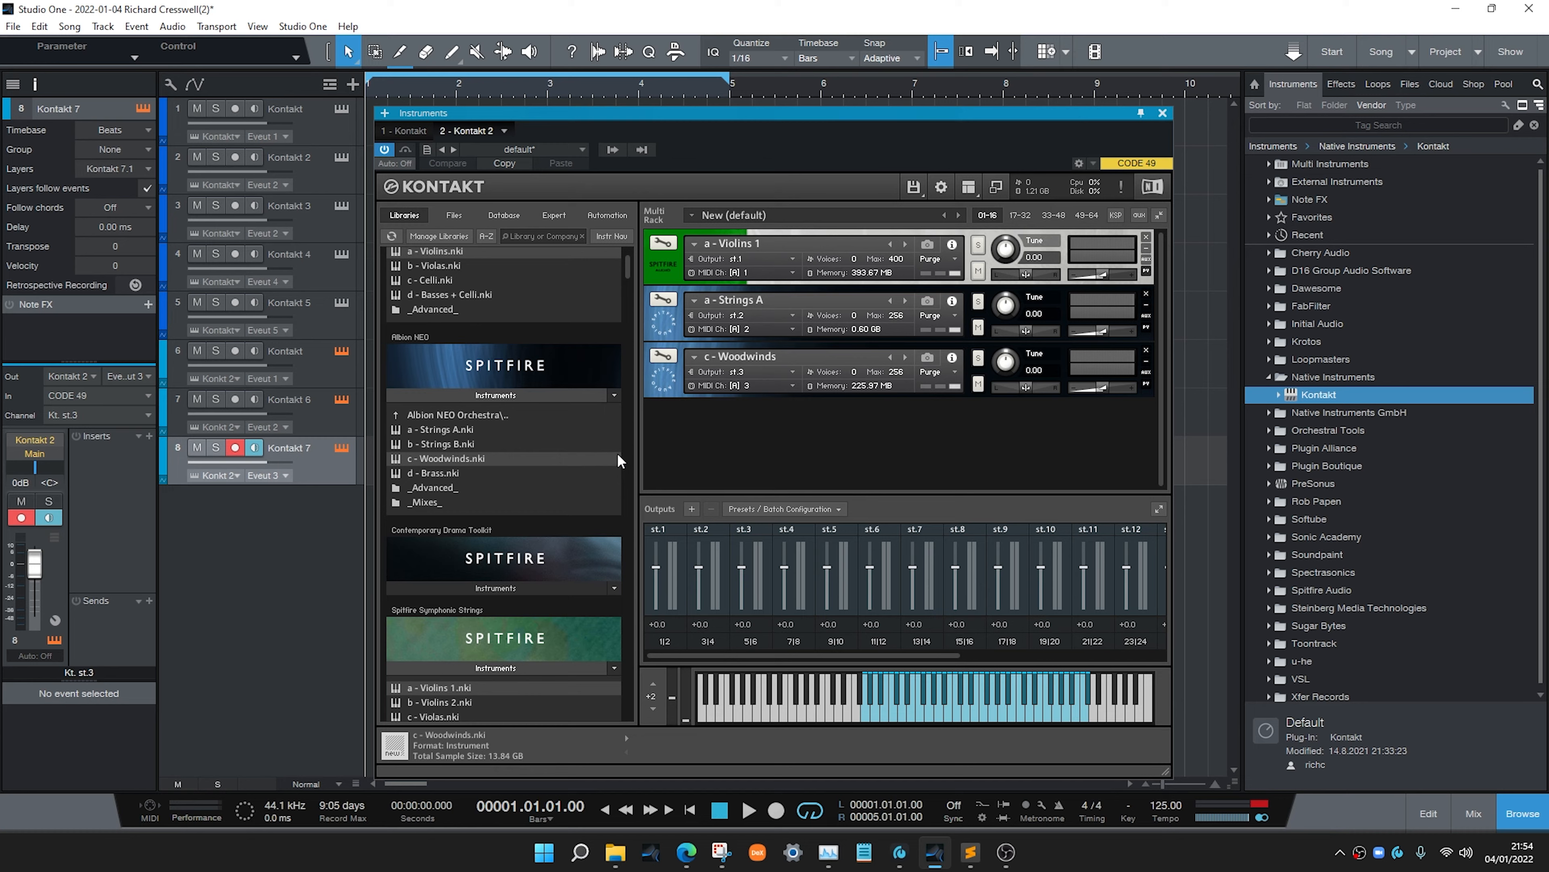
# Open the first Kontakt instance and batch-create one individual output channel for each loaded instrument
pyautogui.click(310, 374)
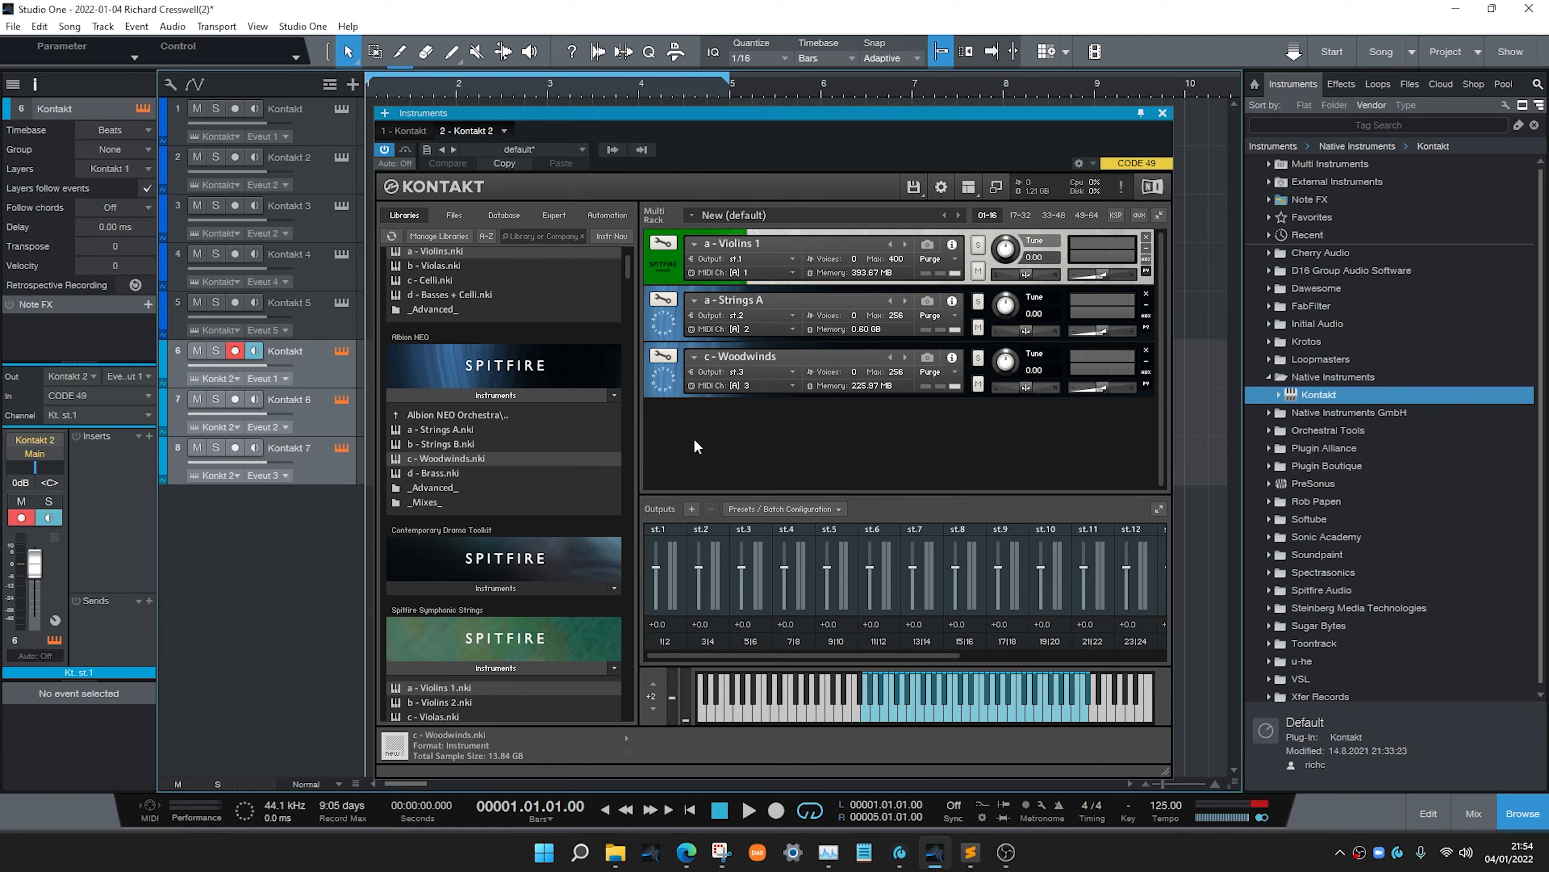
pyautogui.click(326, 135)
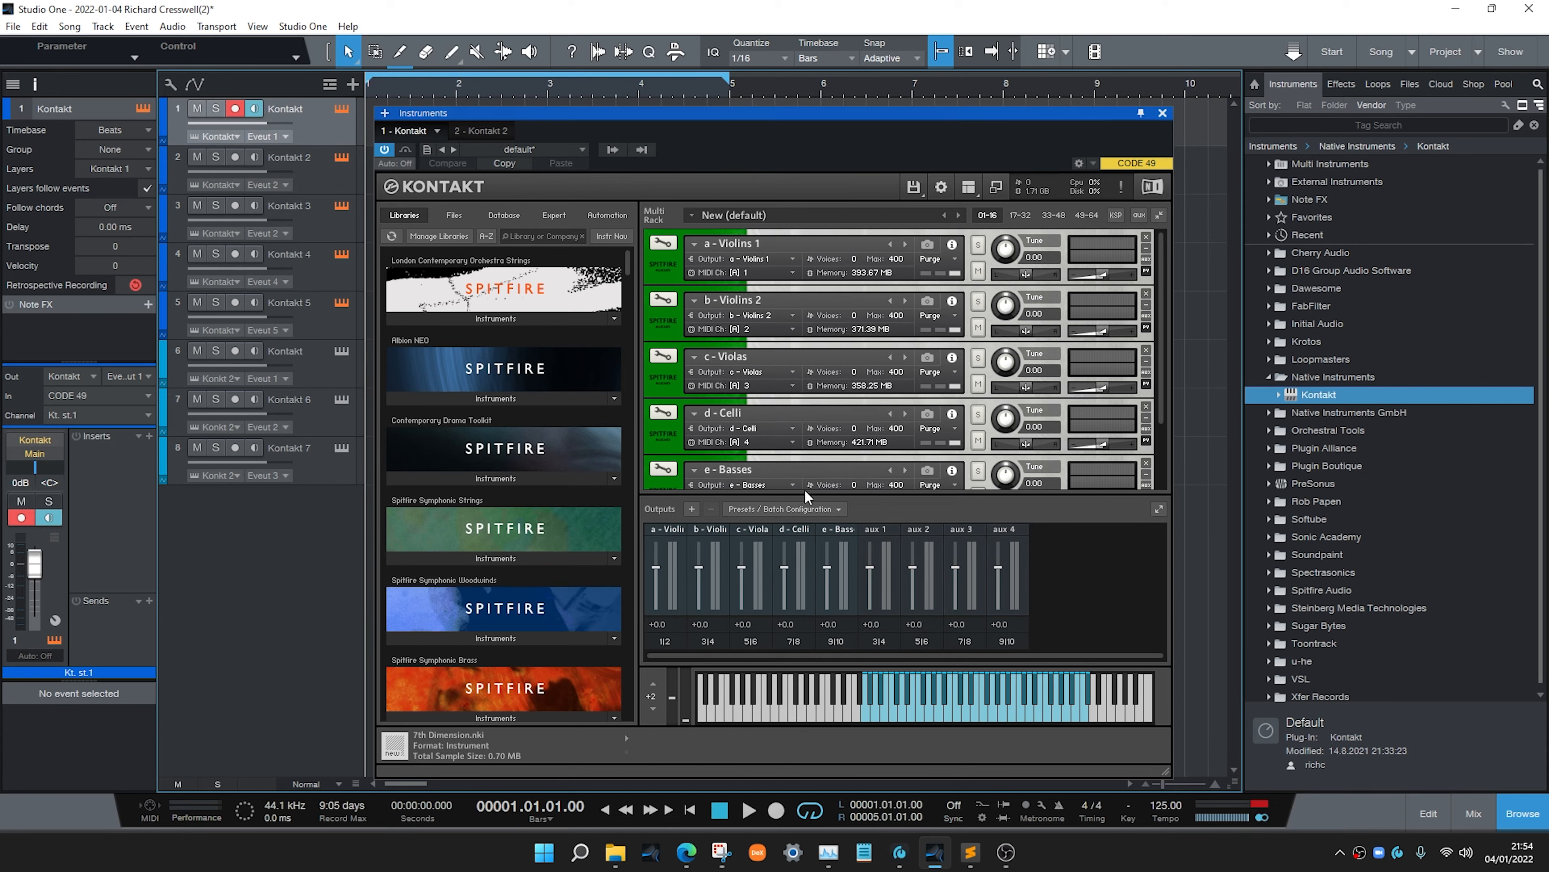
pyautogui.click(787, 510)
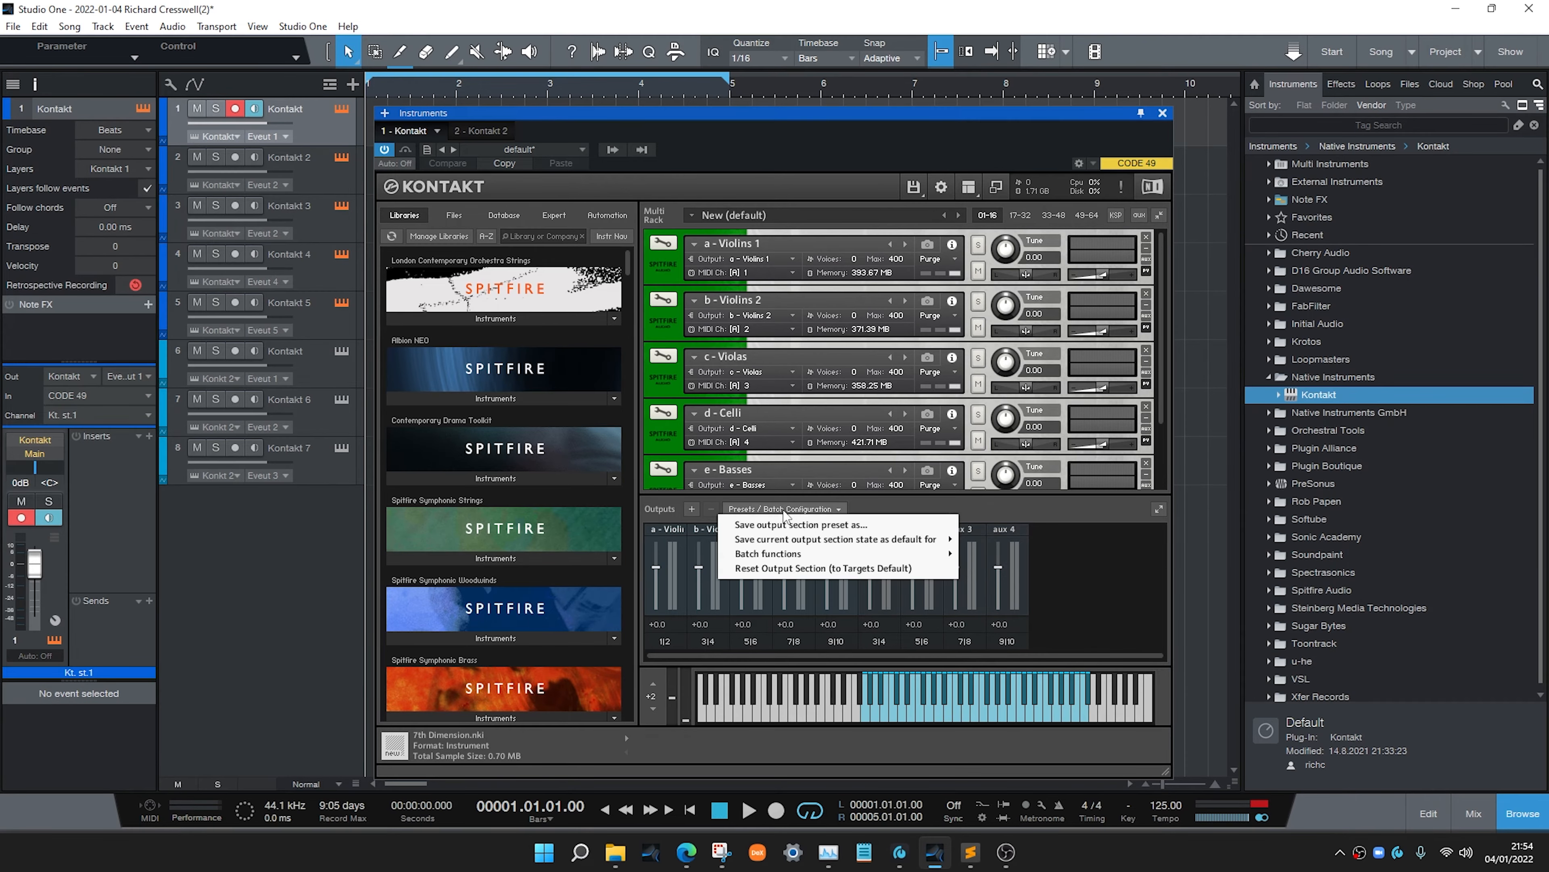
pyautogui.moveTo(794, 562)
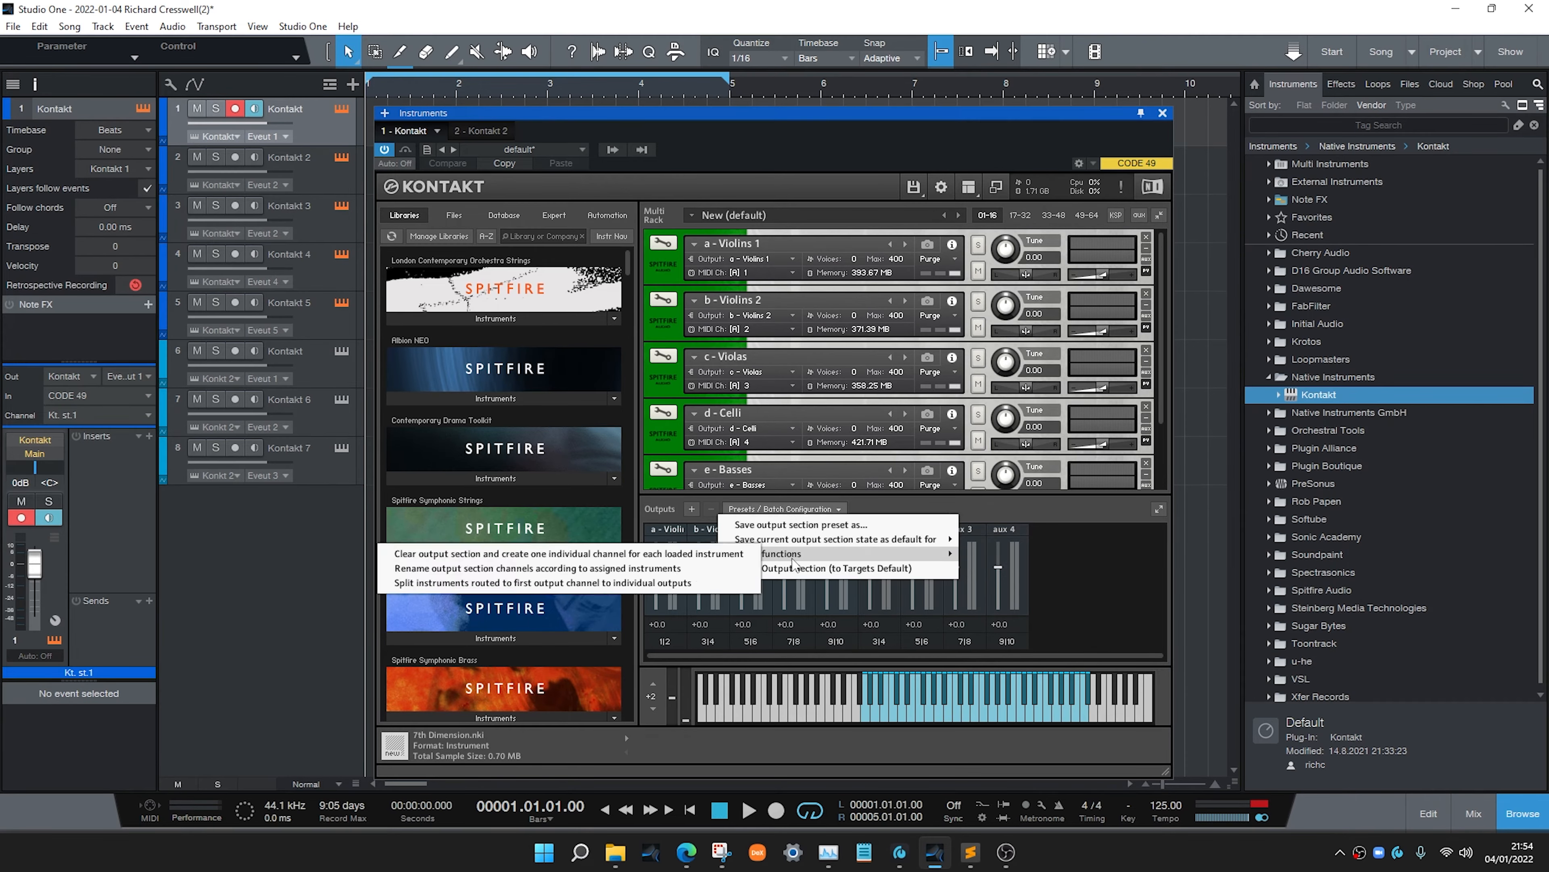
pyautogui.click(720, 561)
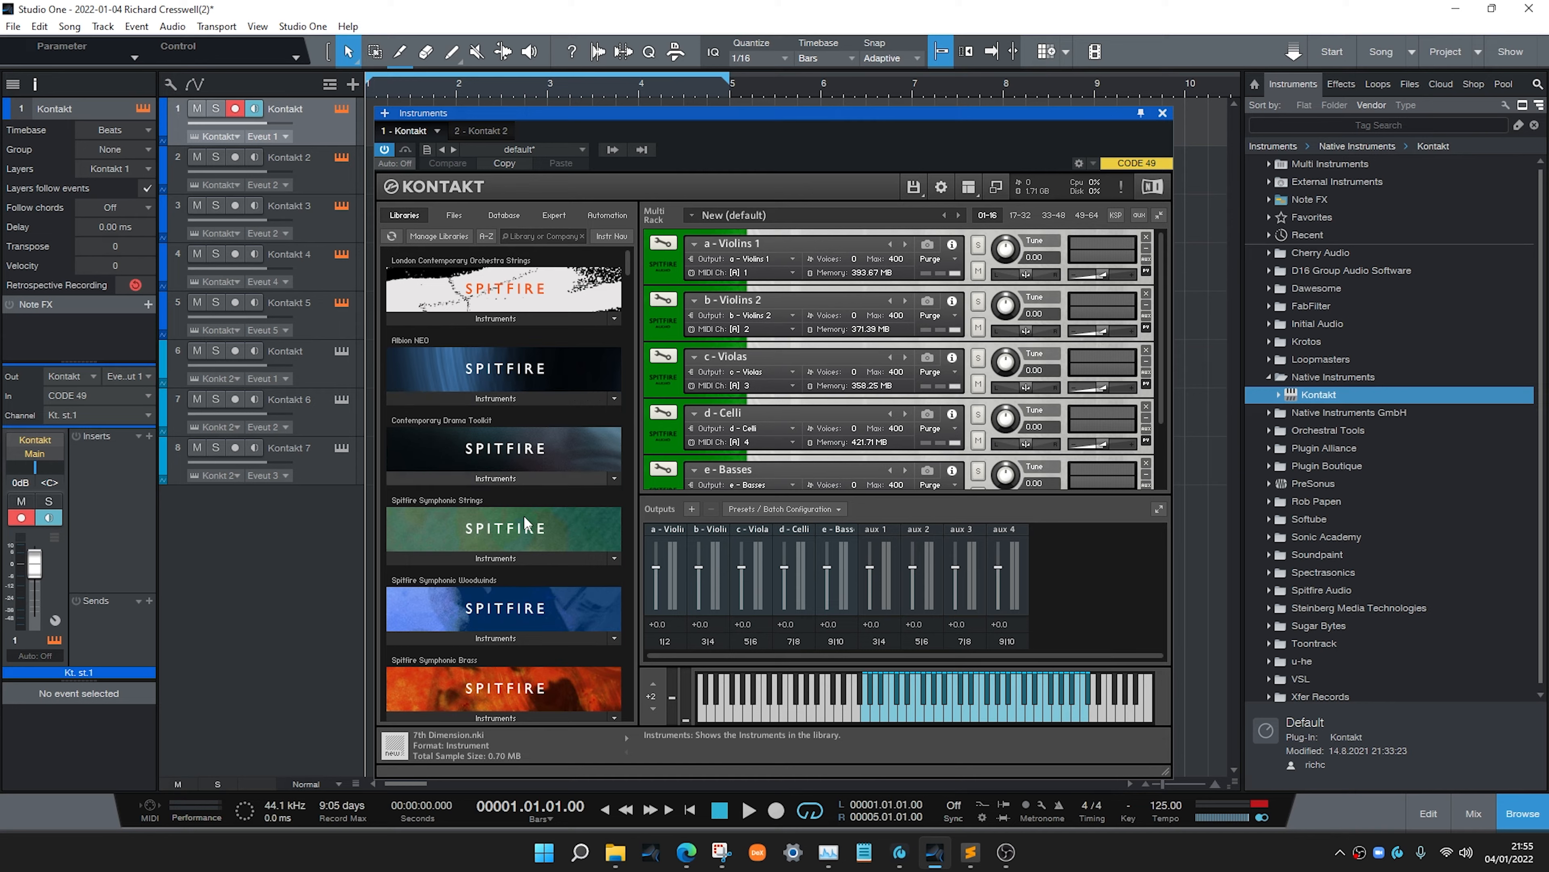
# Load Spitfire Symphonic Strings a - Violins 1 into the first instance's third slot and minimise its header
pyautogui.click(480, 557)
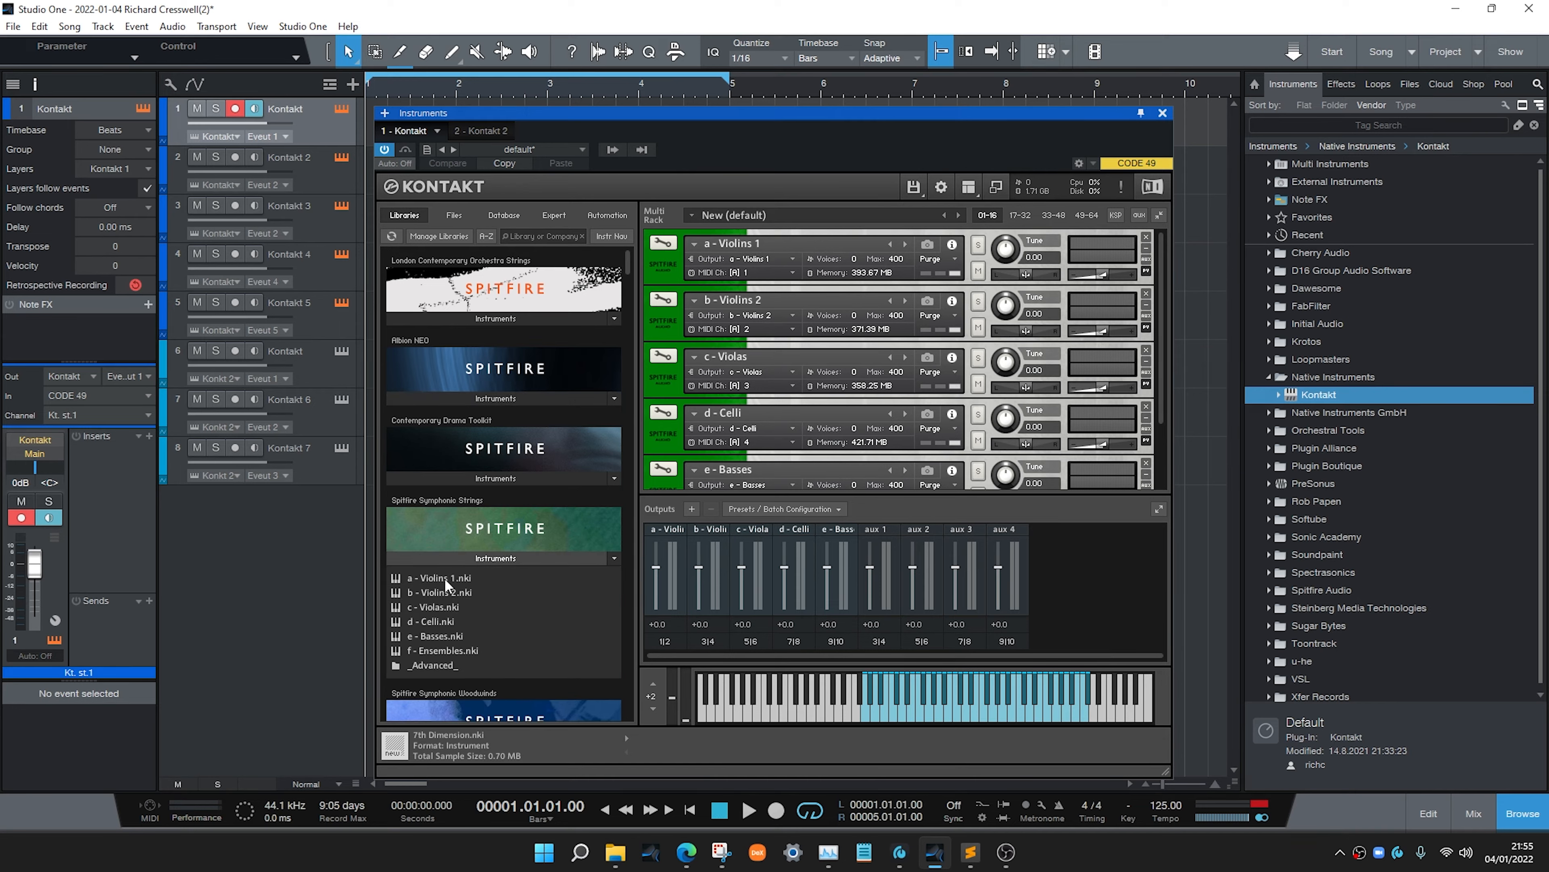
pyautogui.moveTo(442, 577); pyautogui.dragTo(846, 375)
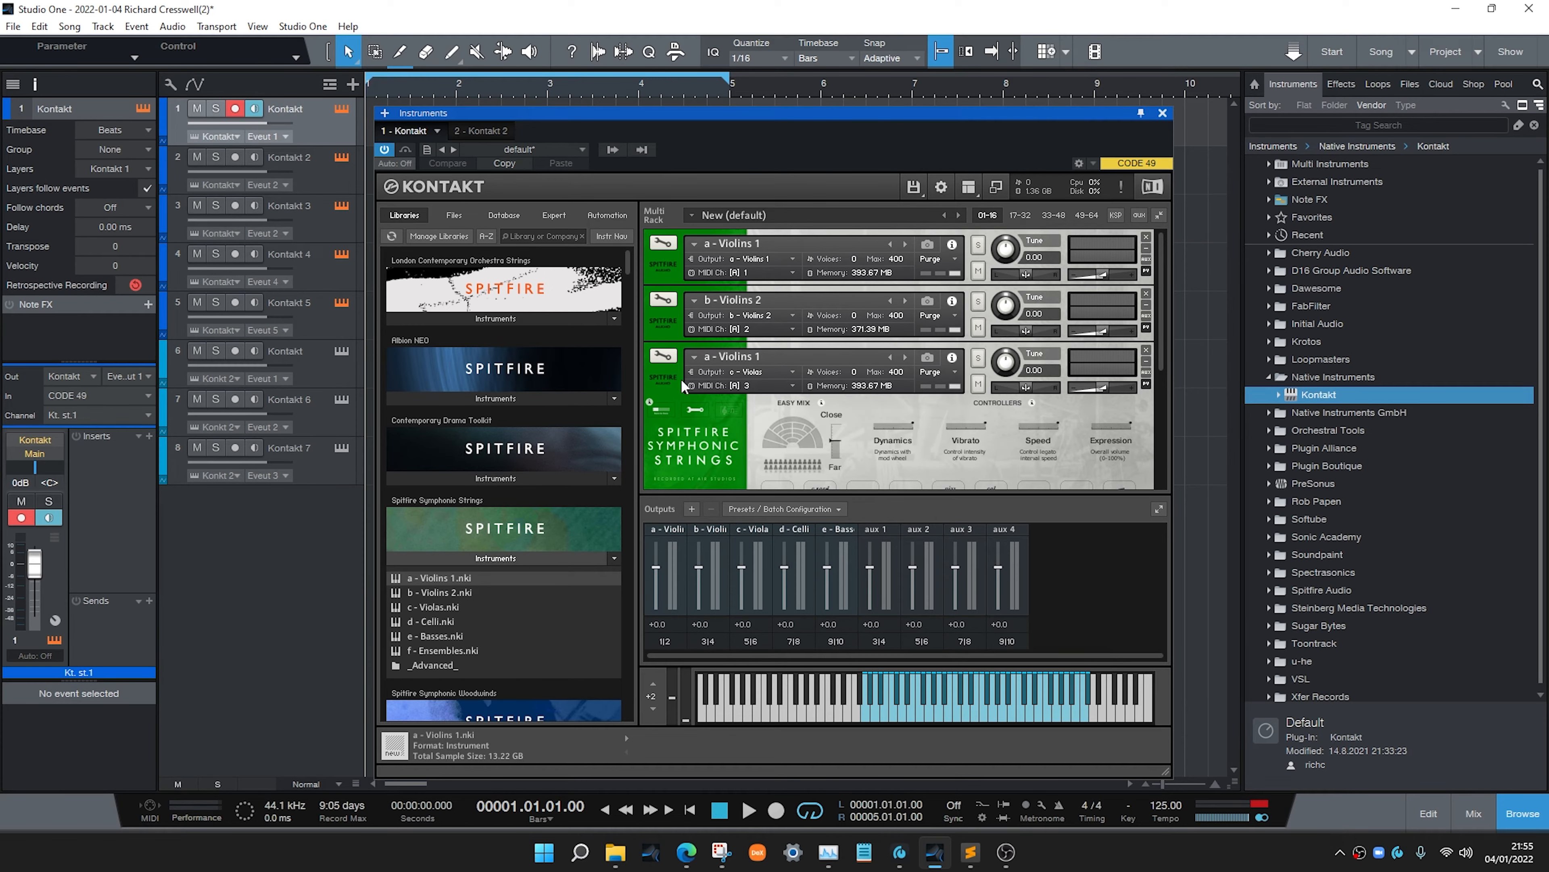
pyautogui.click(665, 356)
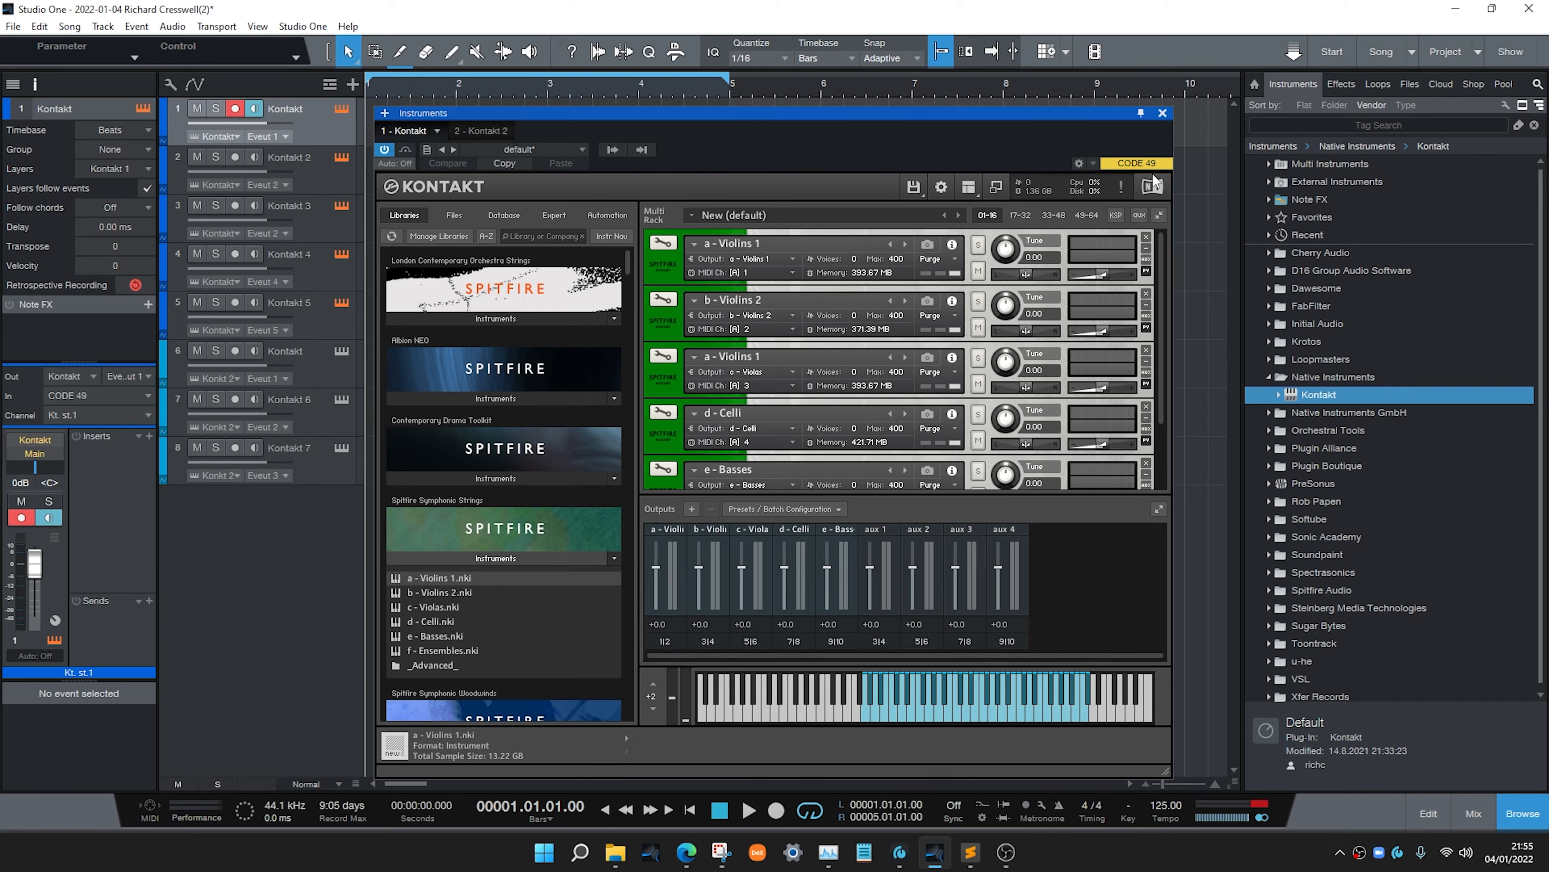
# Open the second Kontakt instance and batch-create one individual output channel for each loaded instrument
pyautogui.click(1162, 114)
pyautogui.click(319, 407)
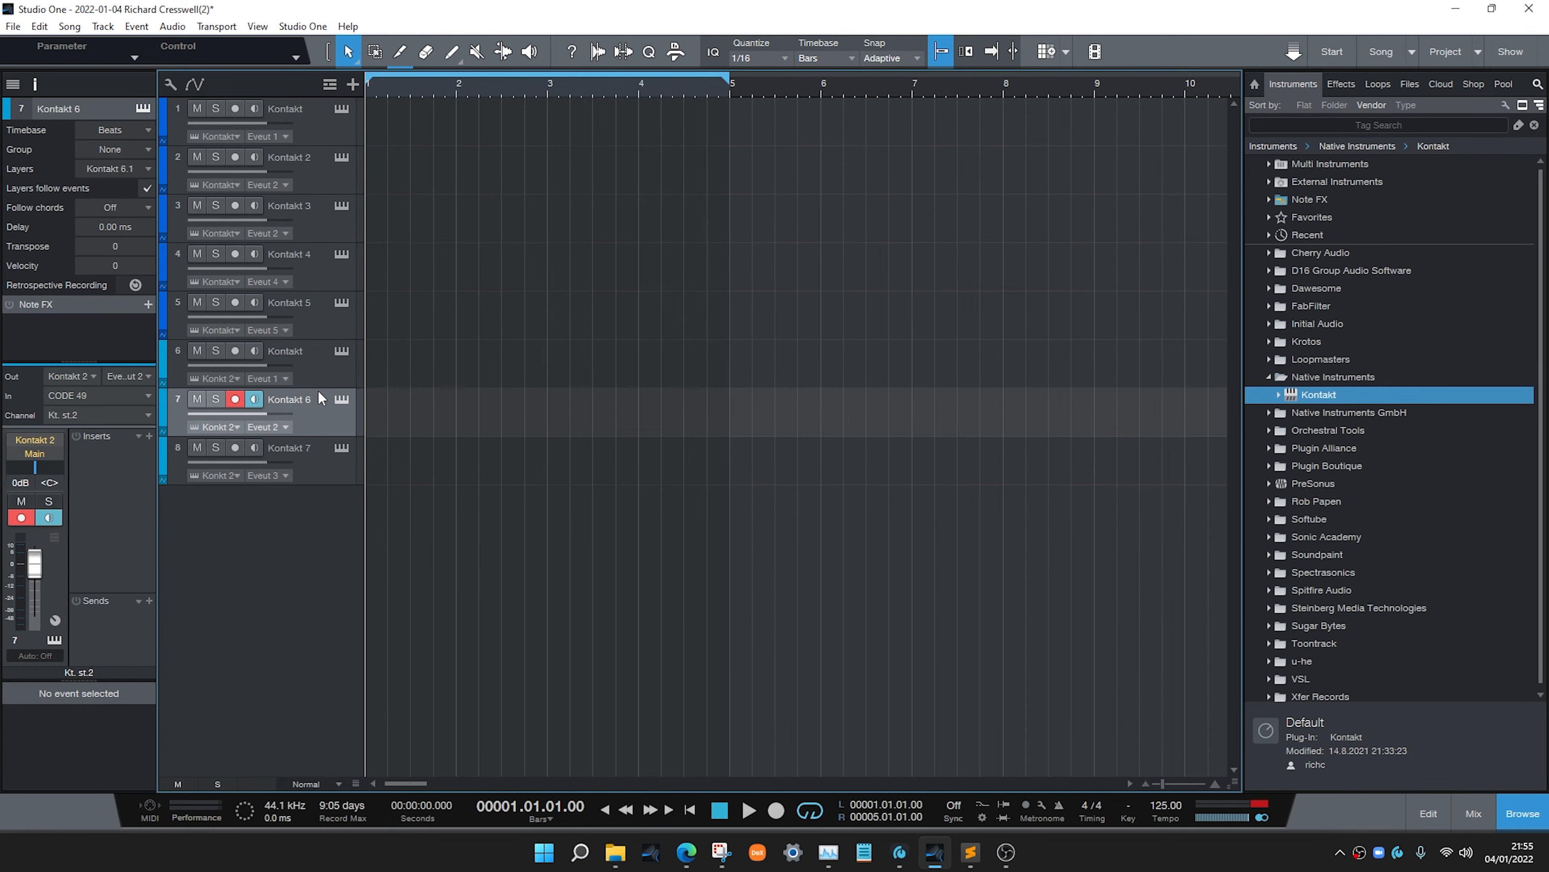
pyautogui.click(321, 383)
pyautogui.click(348, 354)
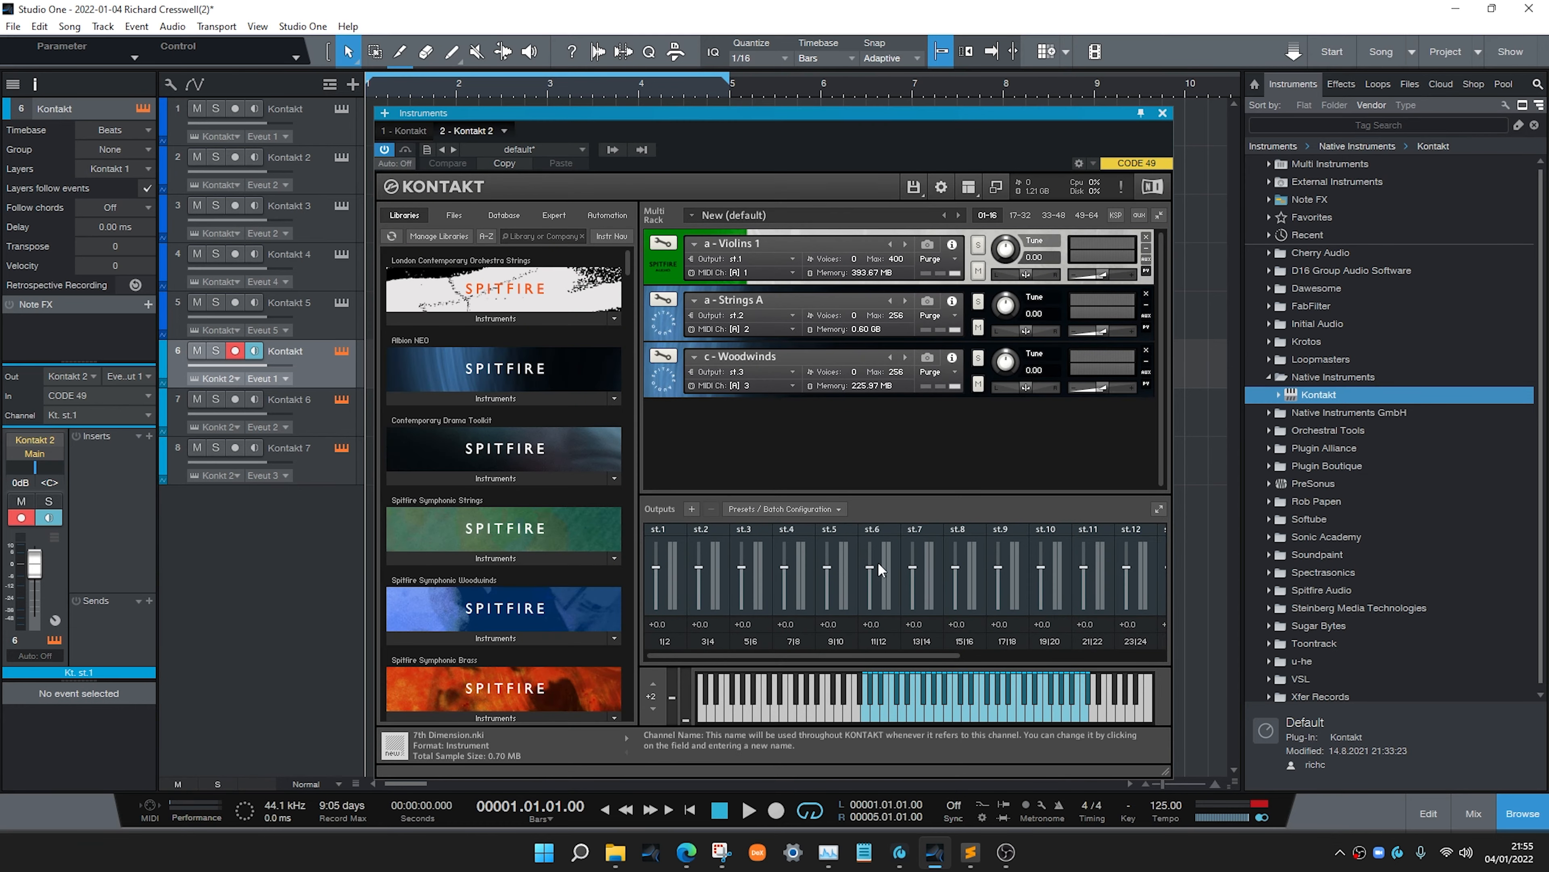
pyautogui.moveTo(782, 653)
pyautogui.mouseDown()
pyautogui.moveTo(942, 659)
pyautogui.moveTo(785, 653)
pyautogui.mouseUp()
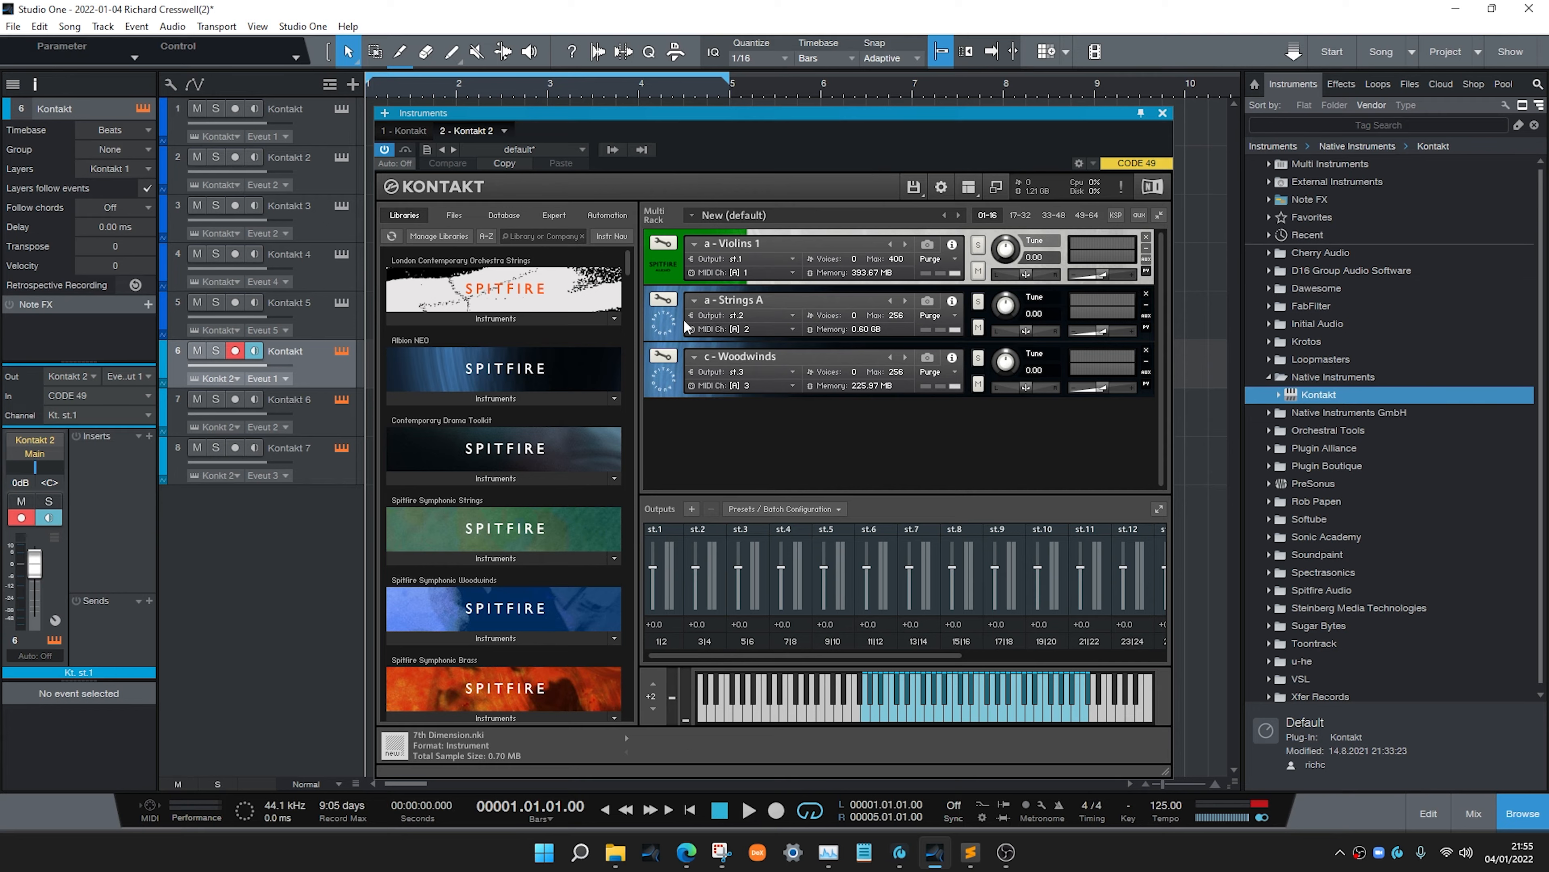
pyautogui.click(817, 510)
pyautogui.moveTo(823, 554)
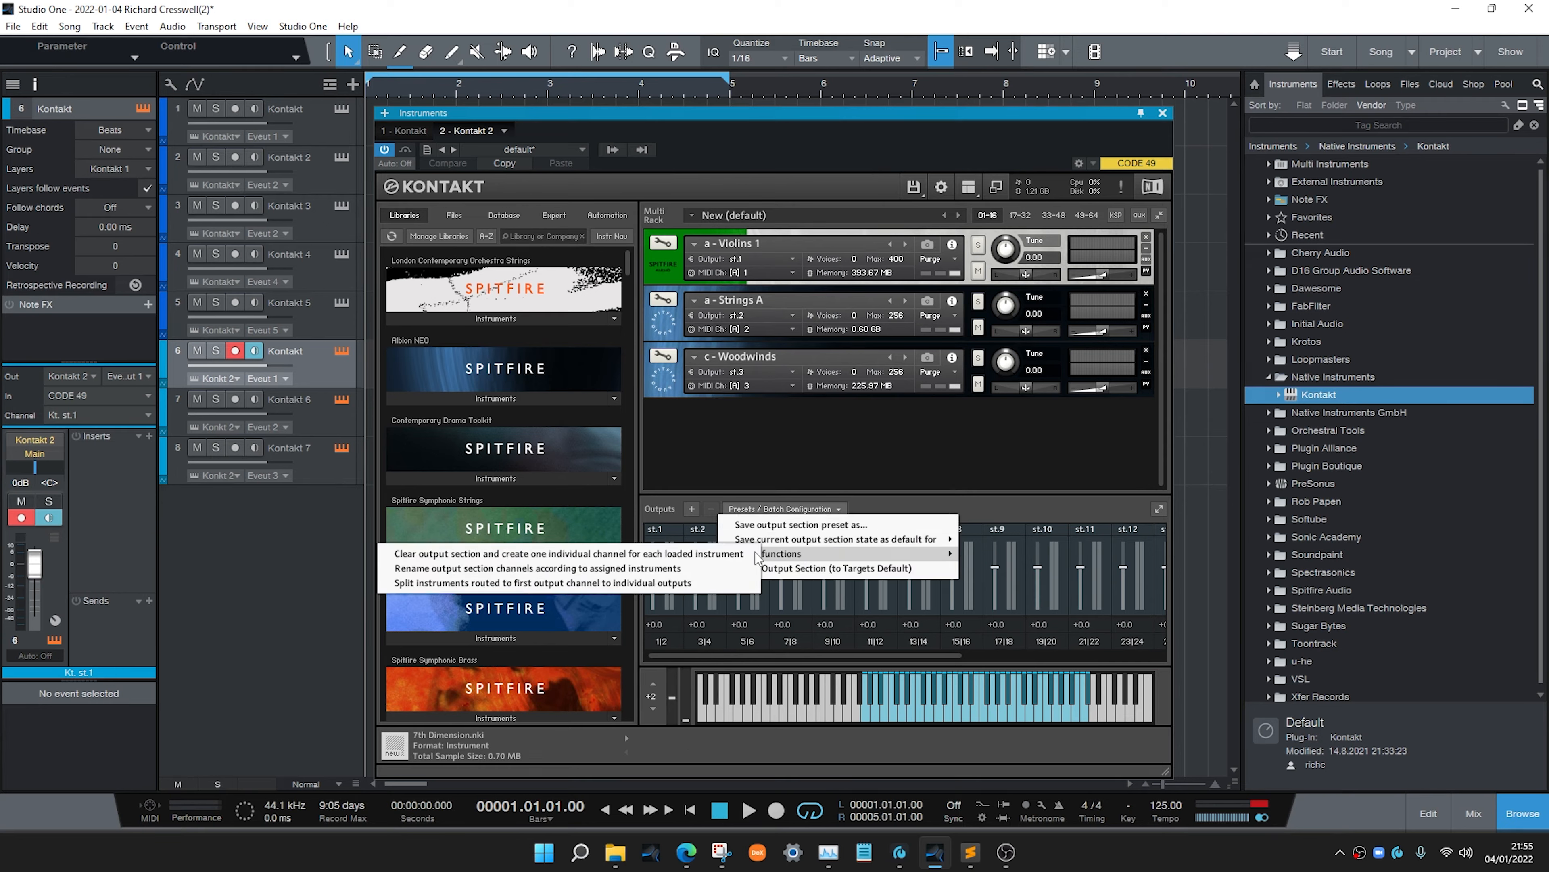
pyautogui.click(730, 554)
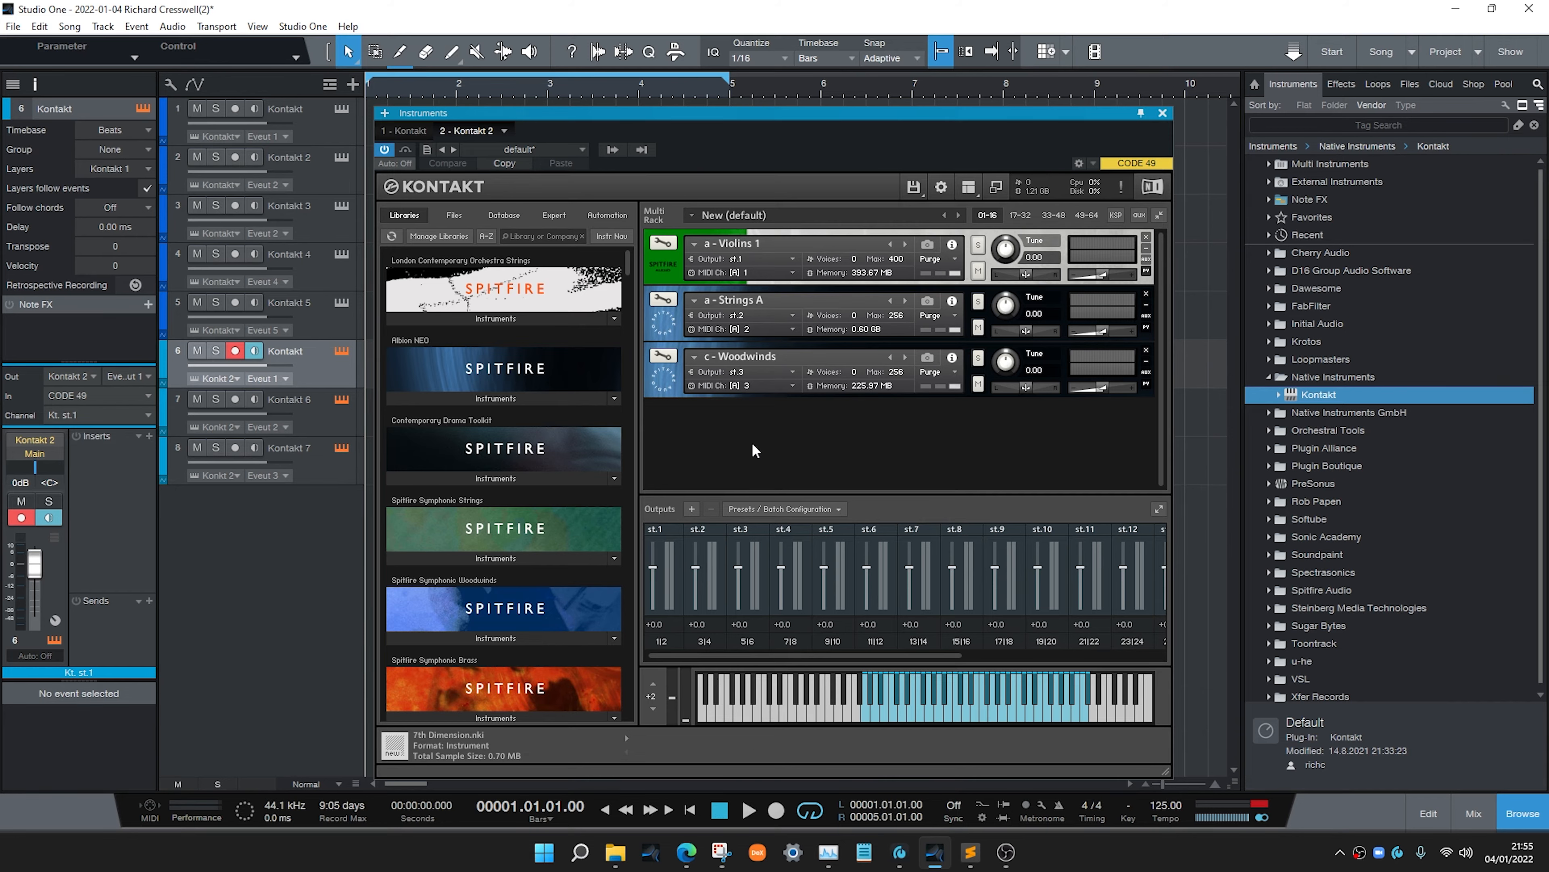
# Replace the Woodwinds in the second instance's third slot with London Contemporary Orchestra Strings c - Celli
pyautogui.click(497, 318)
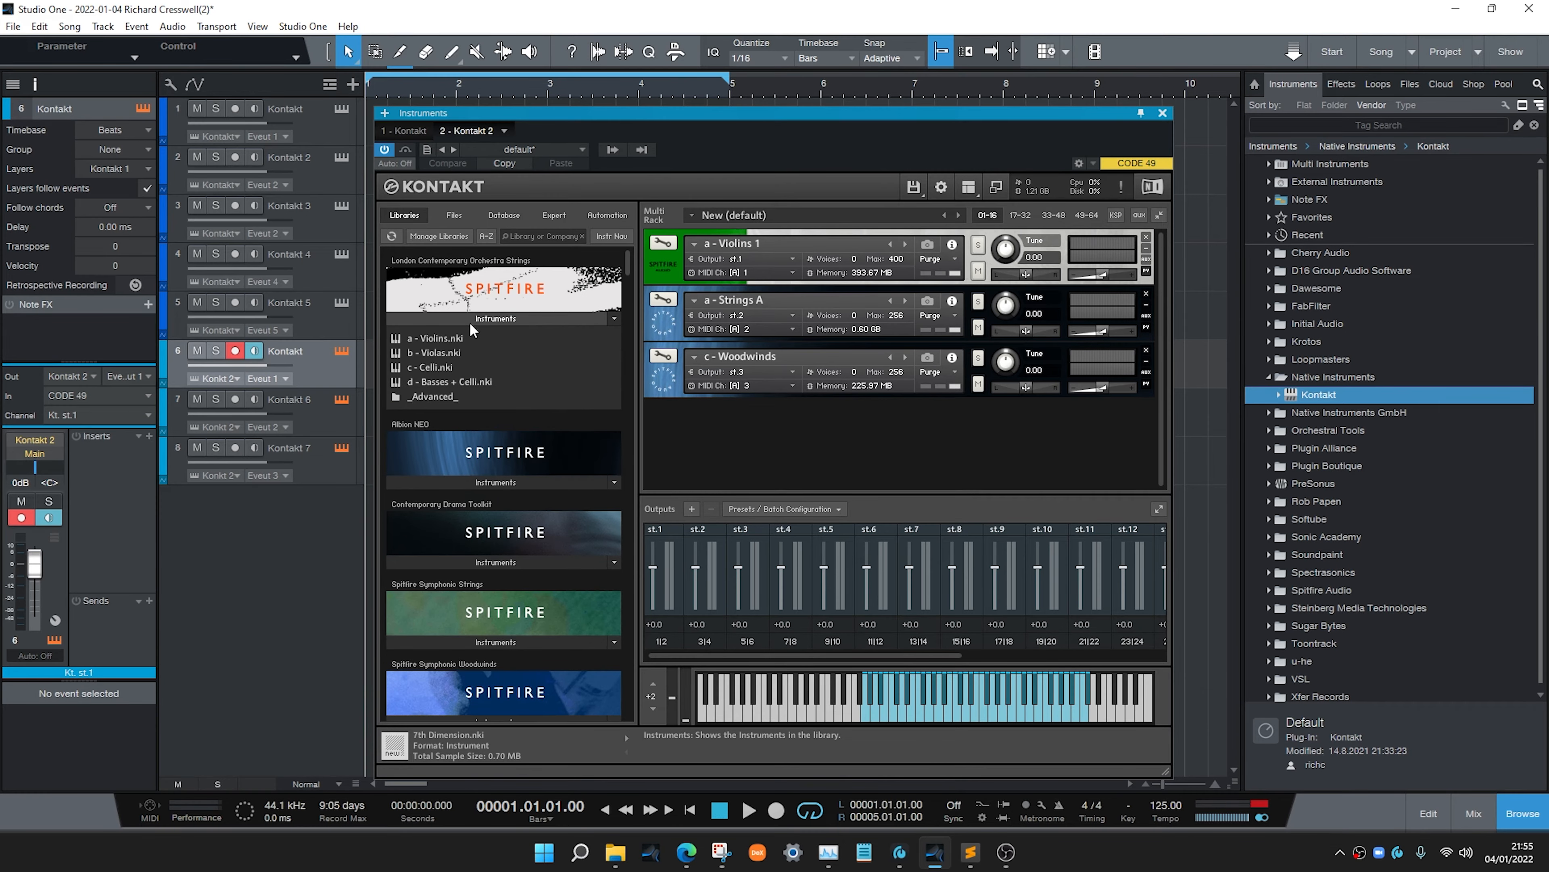
pyautogui.moveTo(438, 367); pyautogui.dragTo(734, 370)
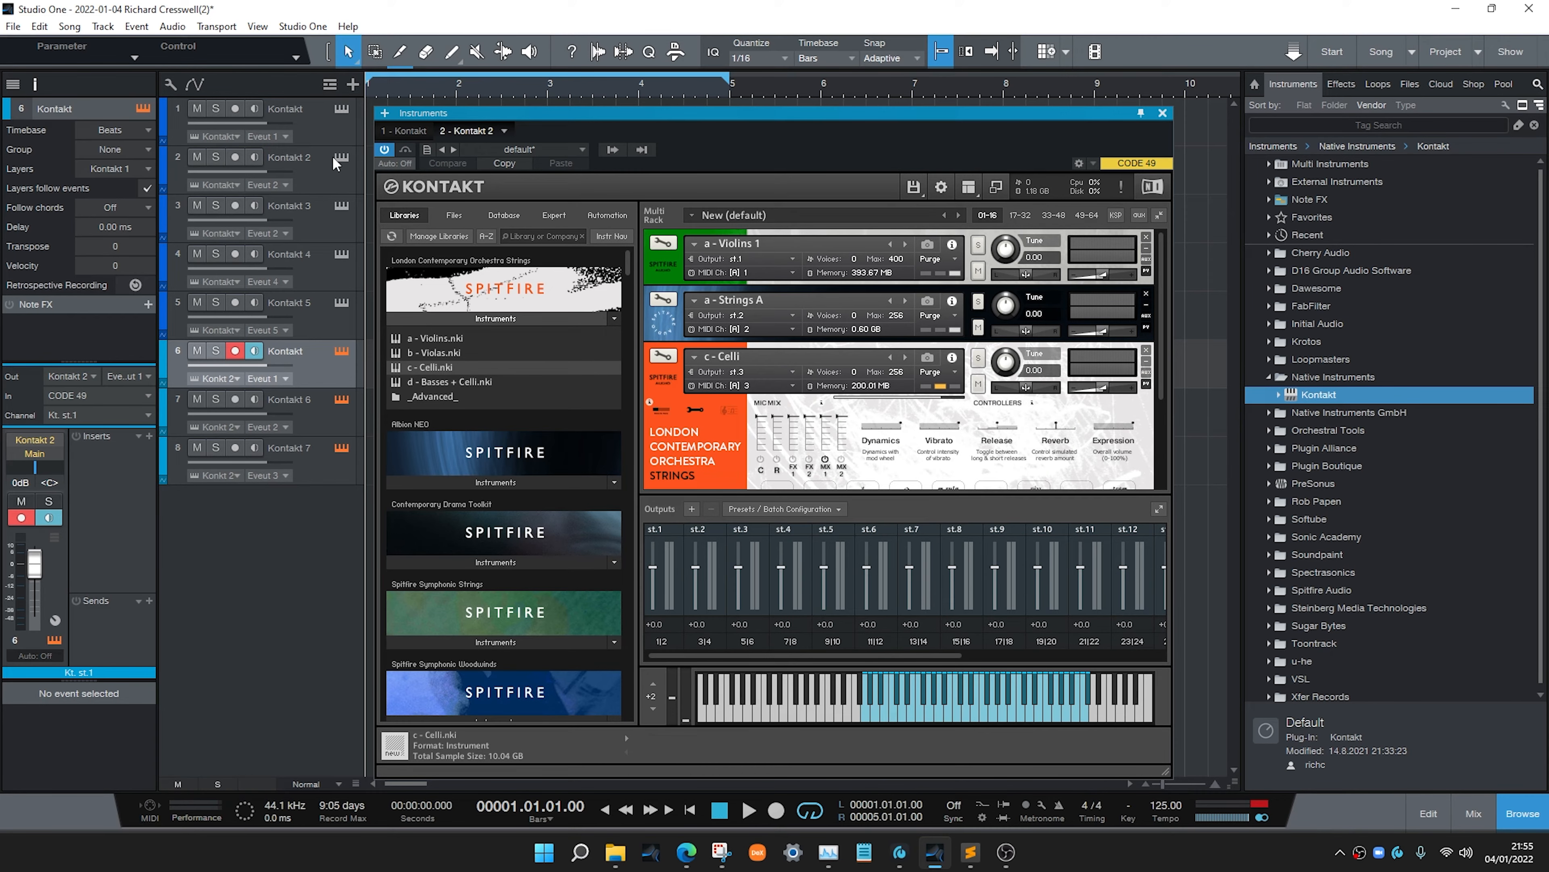
# In the first Kontakt instance, load London Contemporary Orchestra Strings c - Celli into the third slot and minimise its header
pyautogui.click(343, 109)
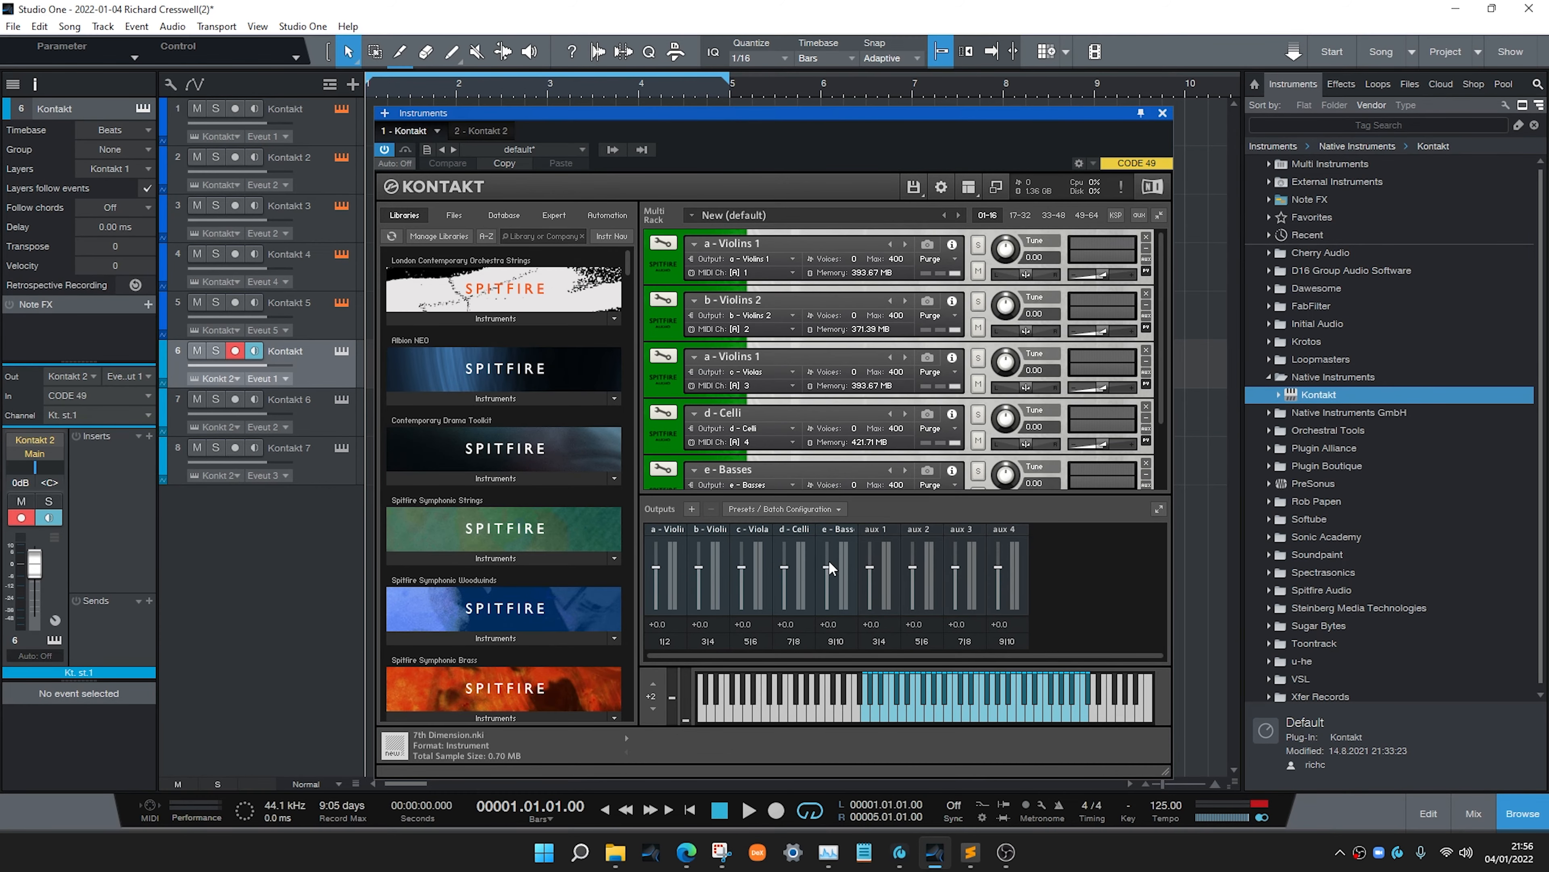
pyautogui.click(497, 319)
pyautogui.moveTo(434, 366); pyautogui.dragTo(782, 422)
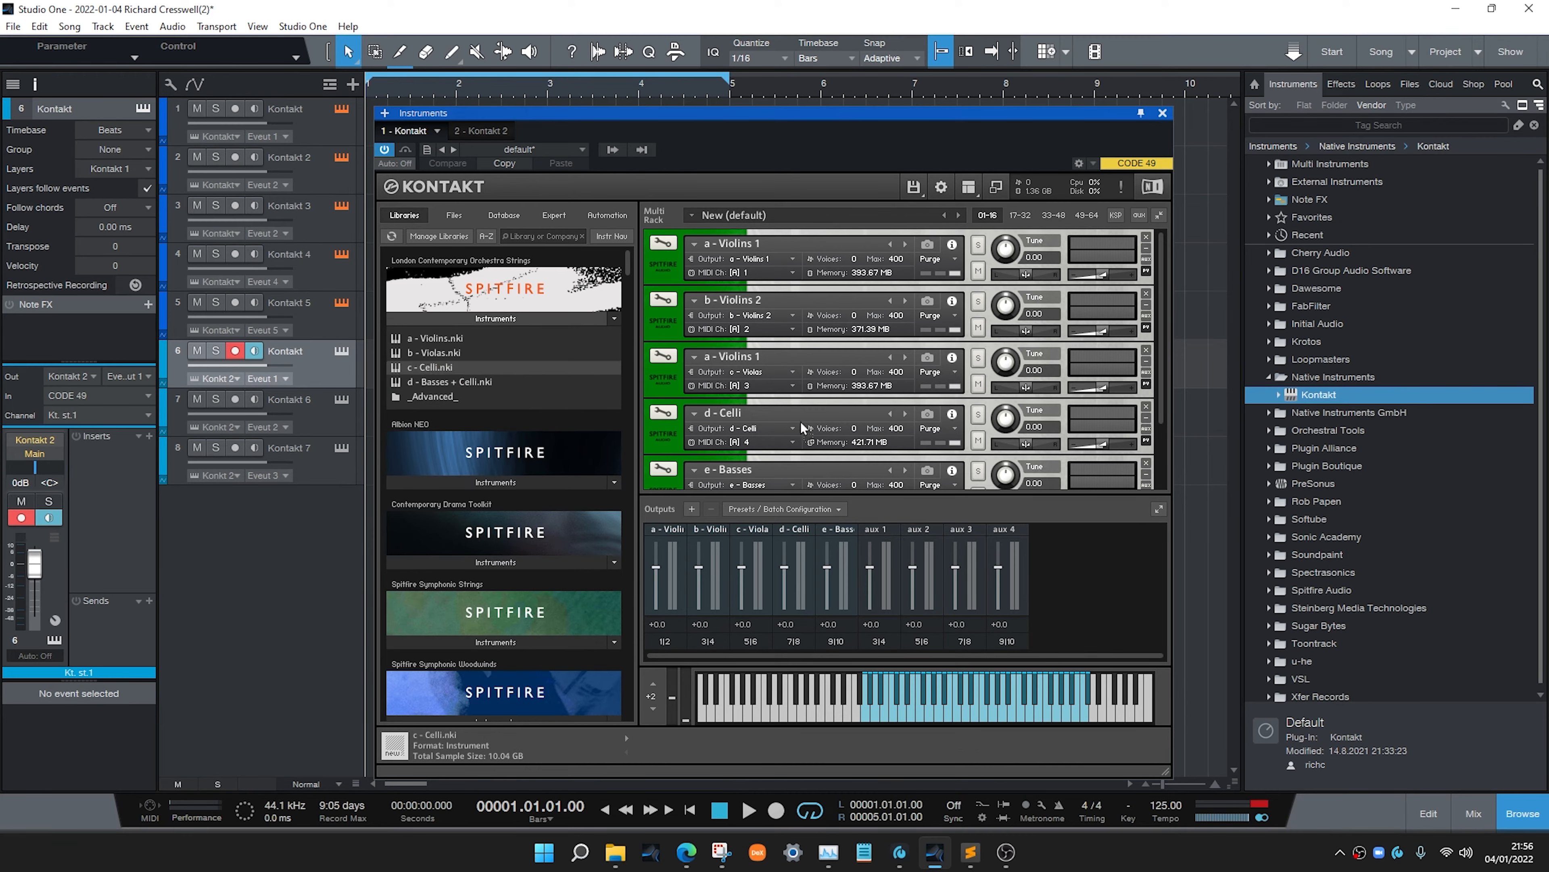
pyautogui.moveTo(760, 320); pyautogui.dragTo(775, 368)
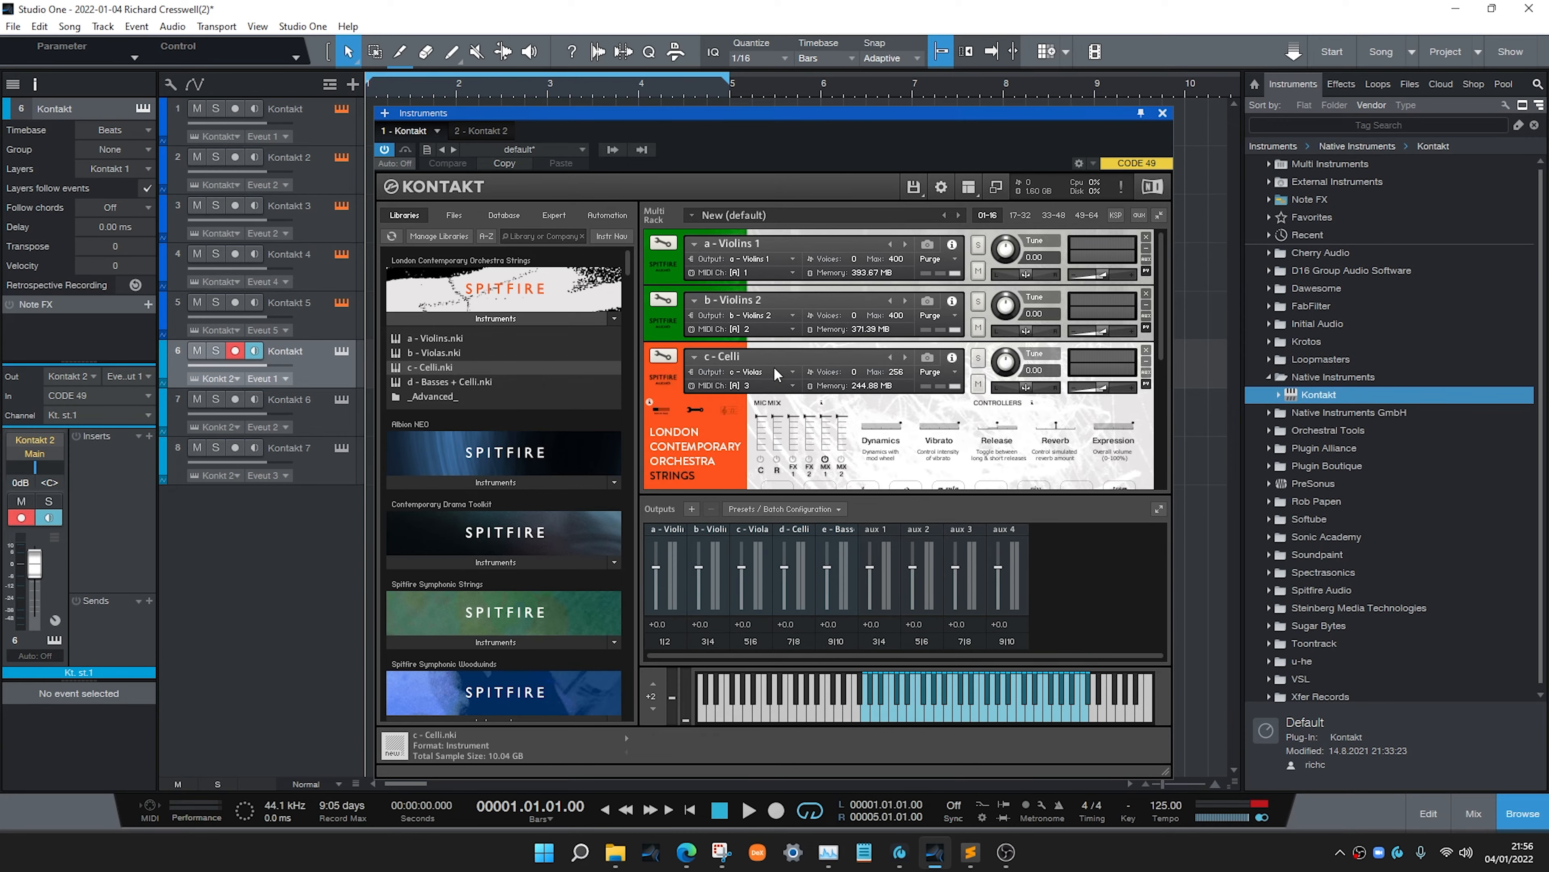
pyautogui.click(665, 375)
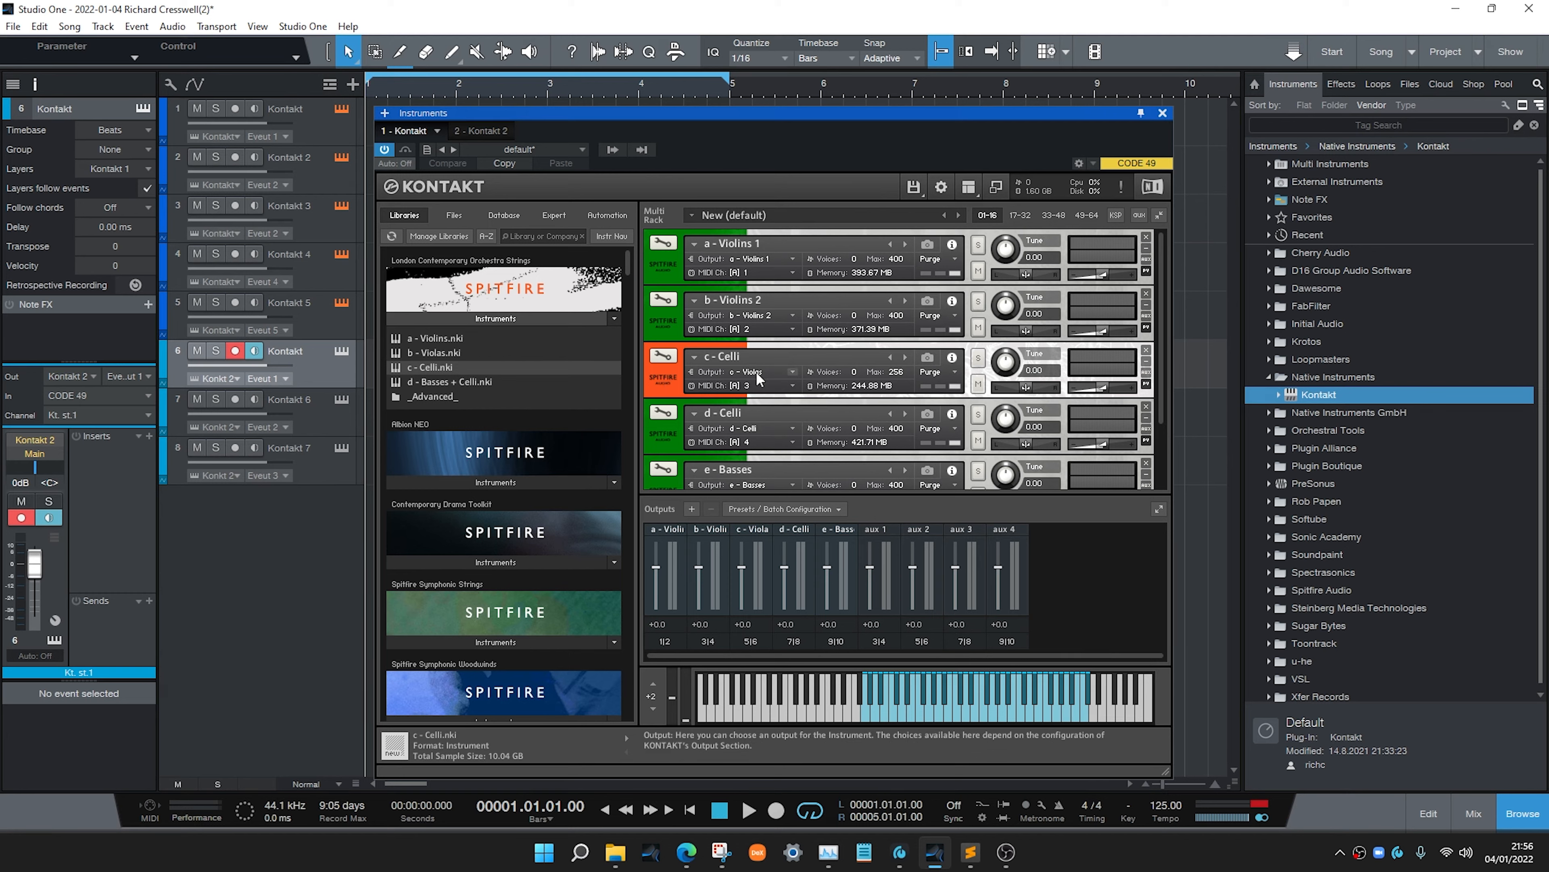
# Rebuild the first instance's output section with one individual channel per loaded instrument
pyautogui.click(787, 508)
pyautogui.moveTo(839, 555)
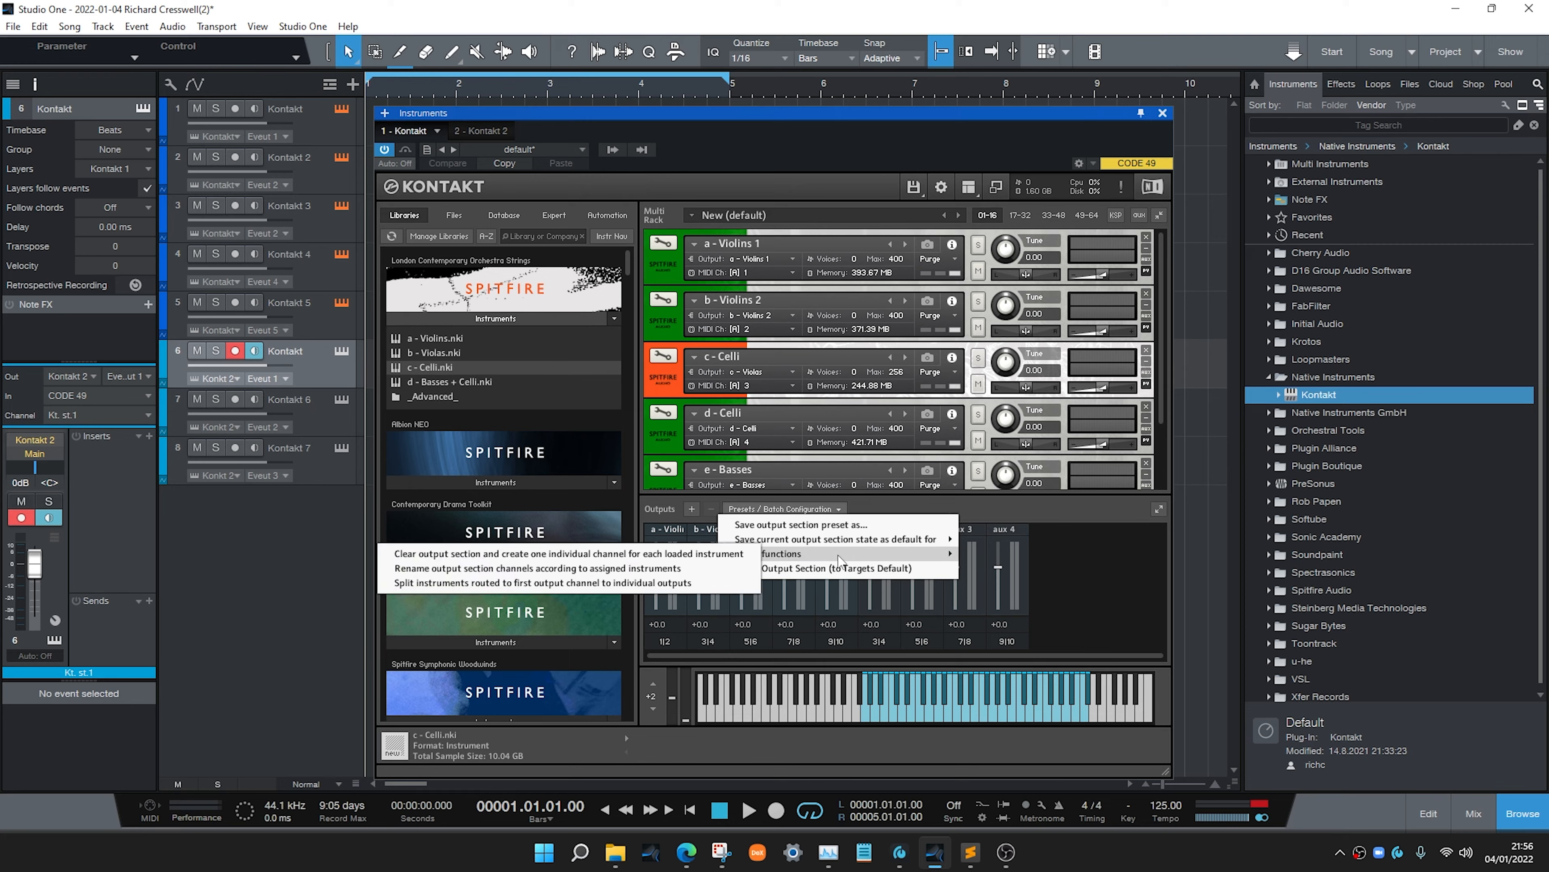
pyautogui.click(734, 555)
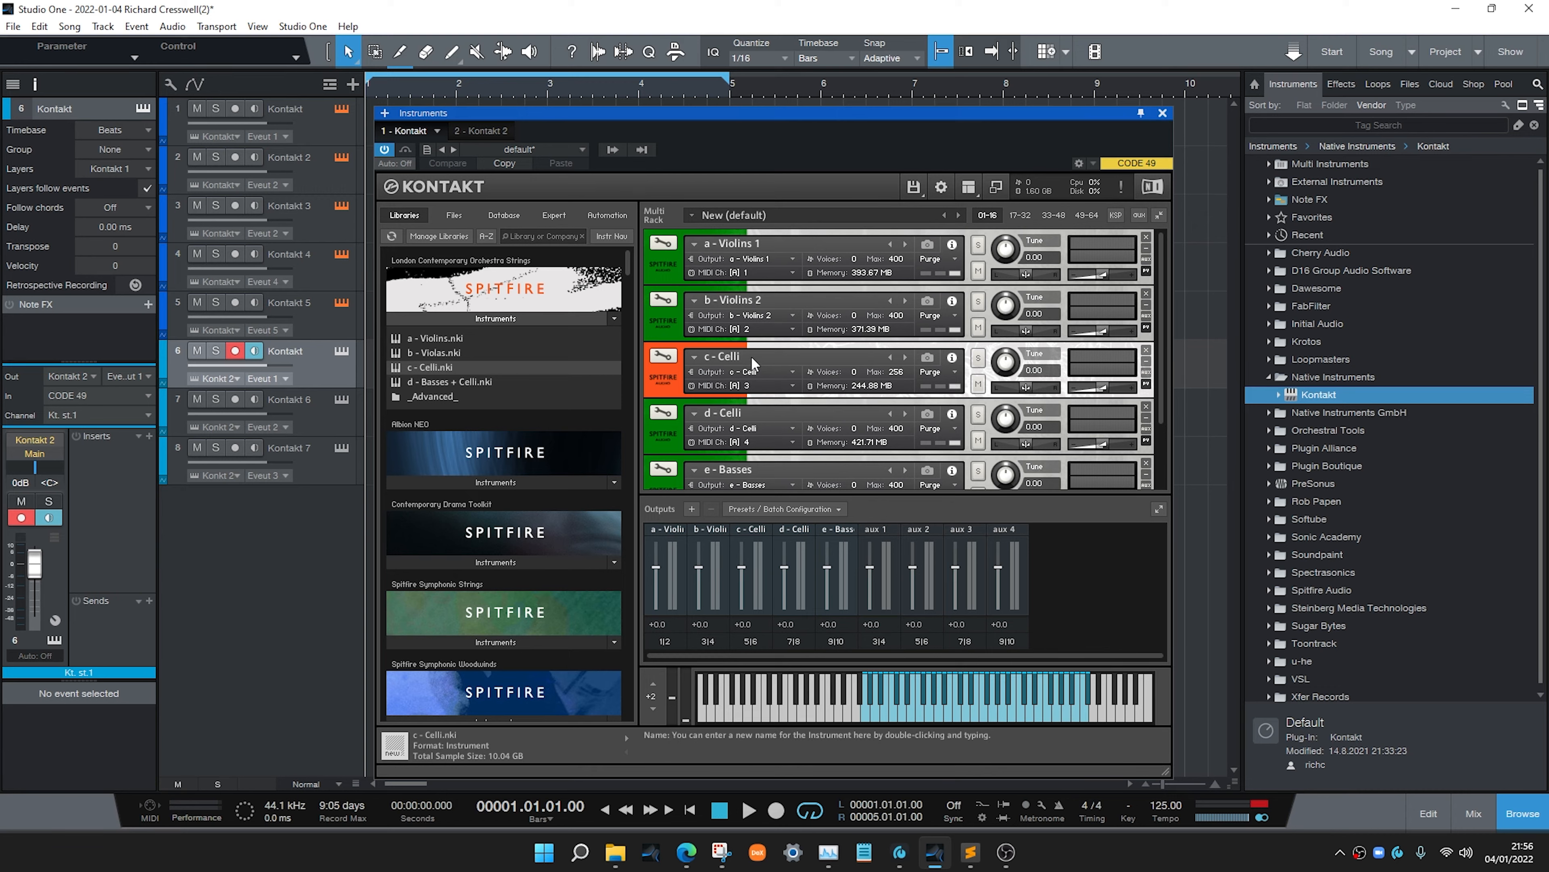
# Close the Kontakt window and disarm recording on track 6
pyautogui.click(1163, 113)
pyautogui.click(235, 350)
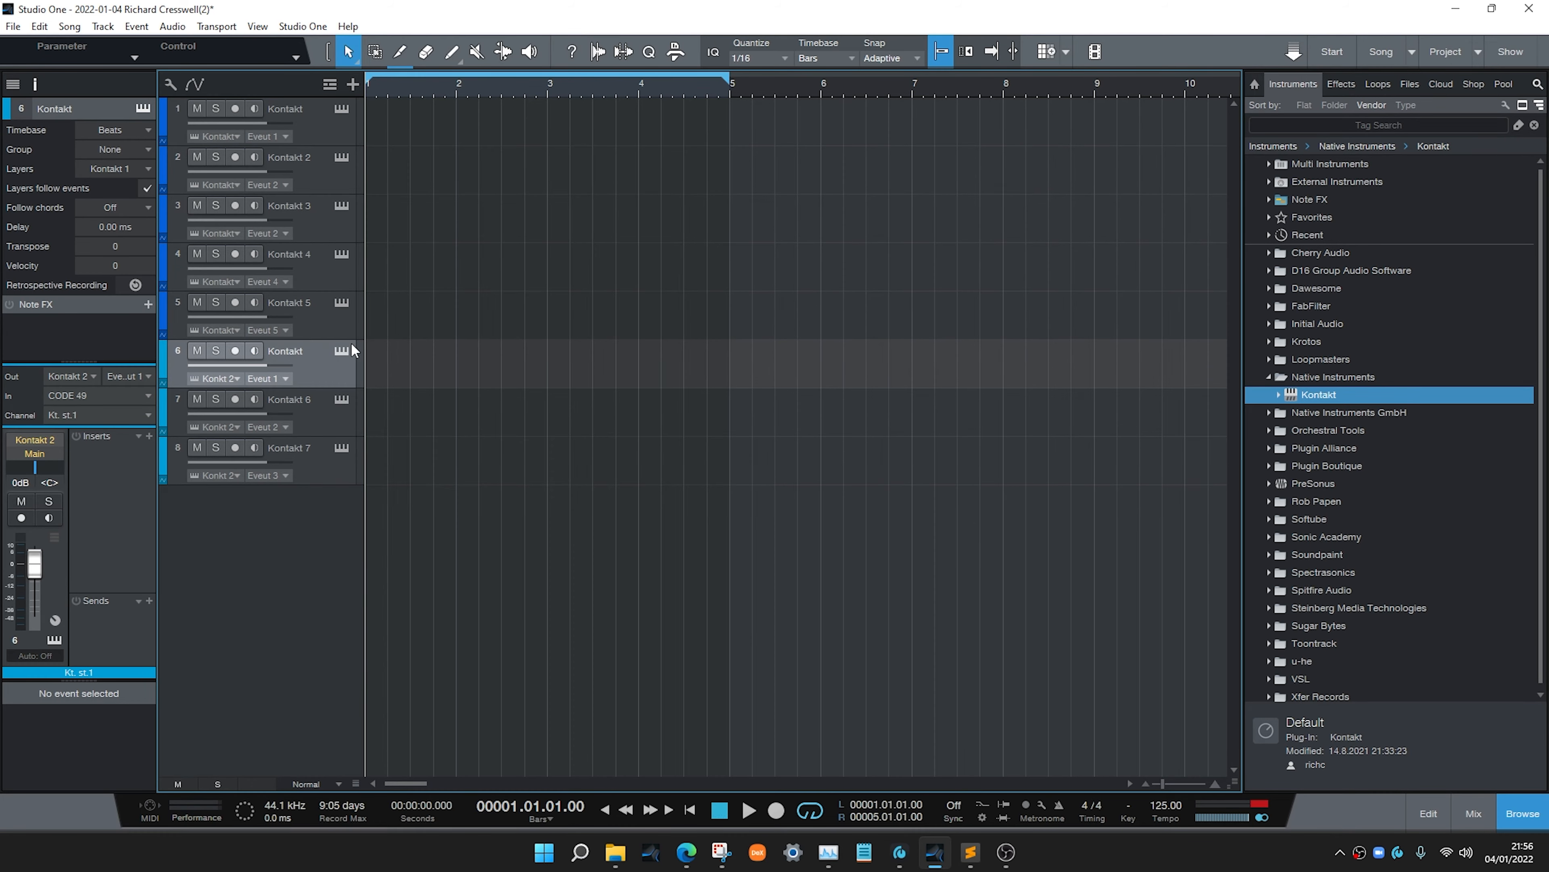
# Colour tracks 1 to 5 green
pyautogui.click(299, 125)
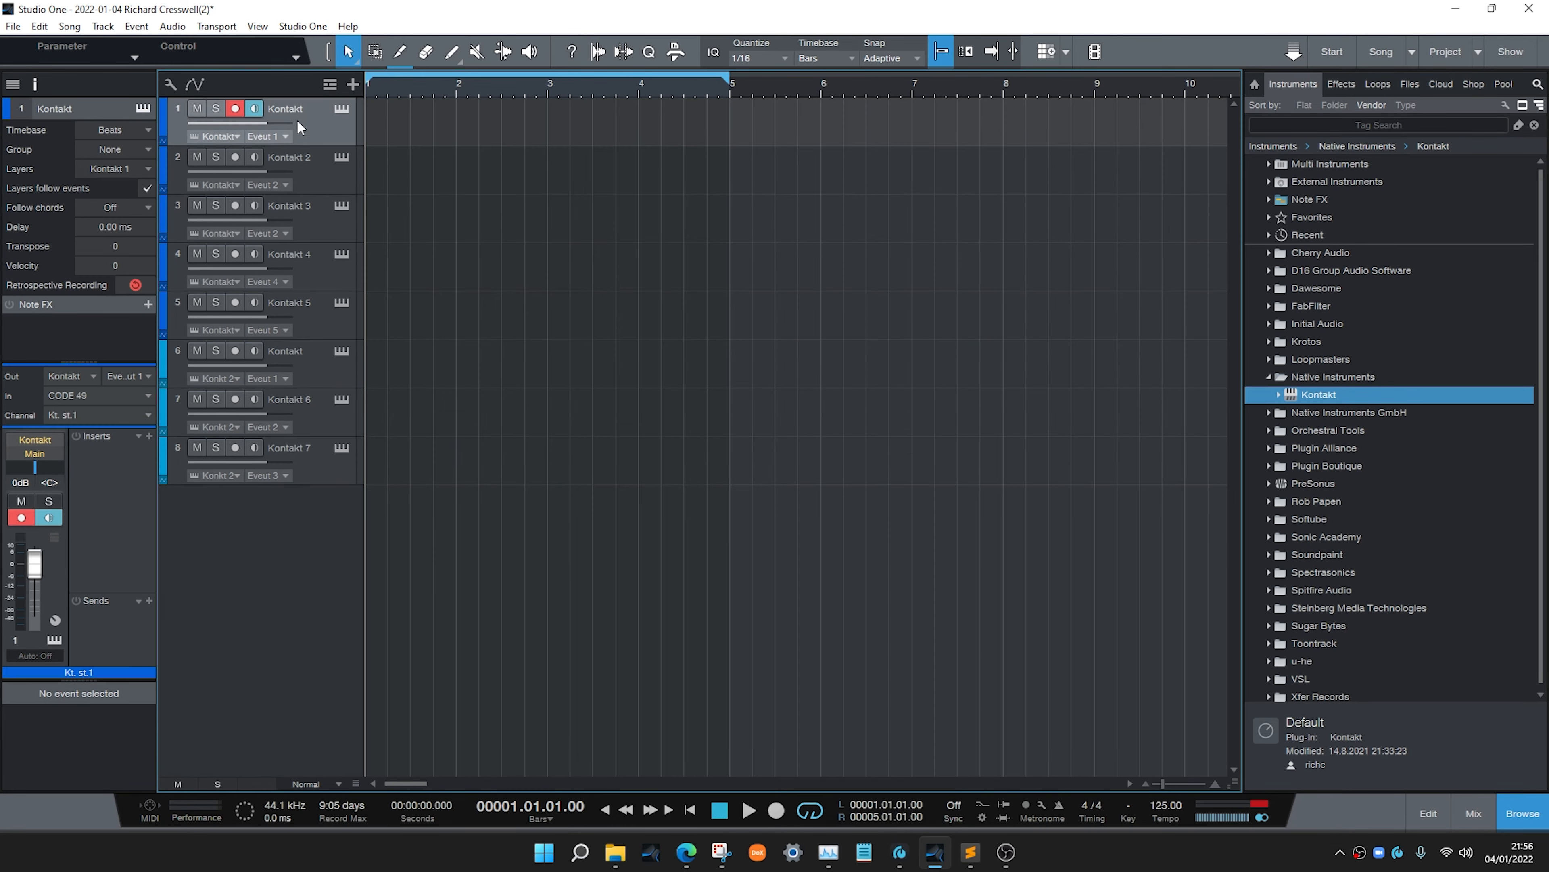
pyautogui.keyDown('shift'); pyautogui.click(320, 322); pyautogui.keyUp('shift')
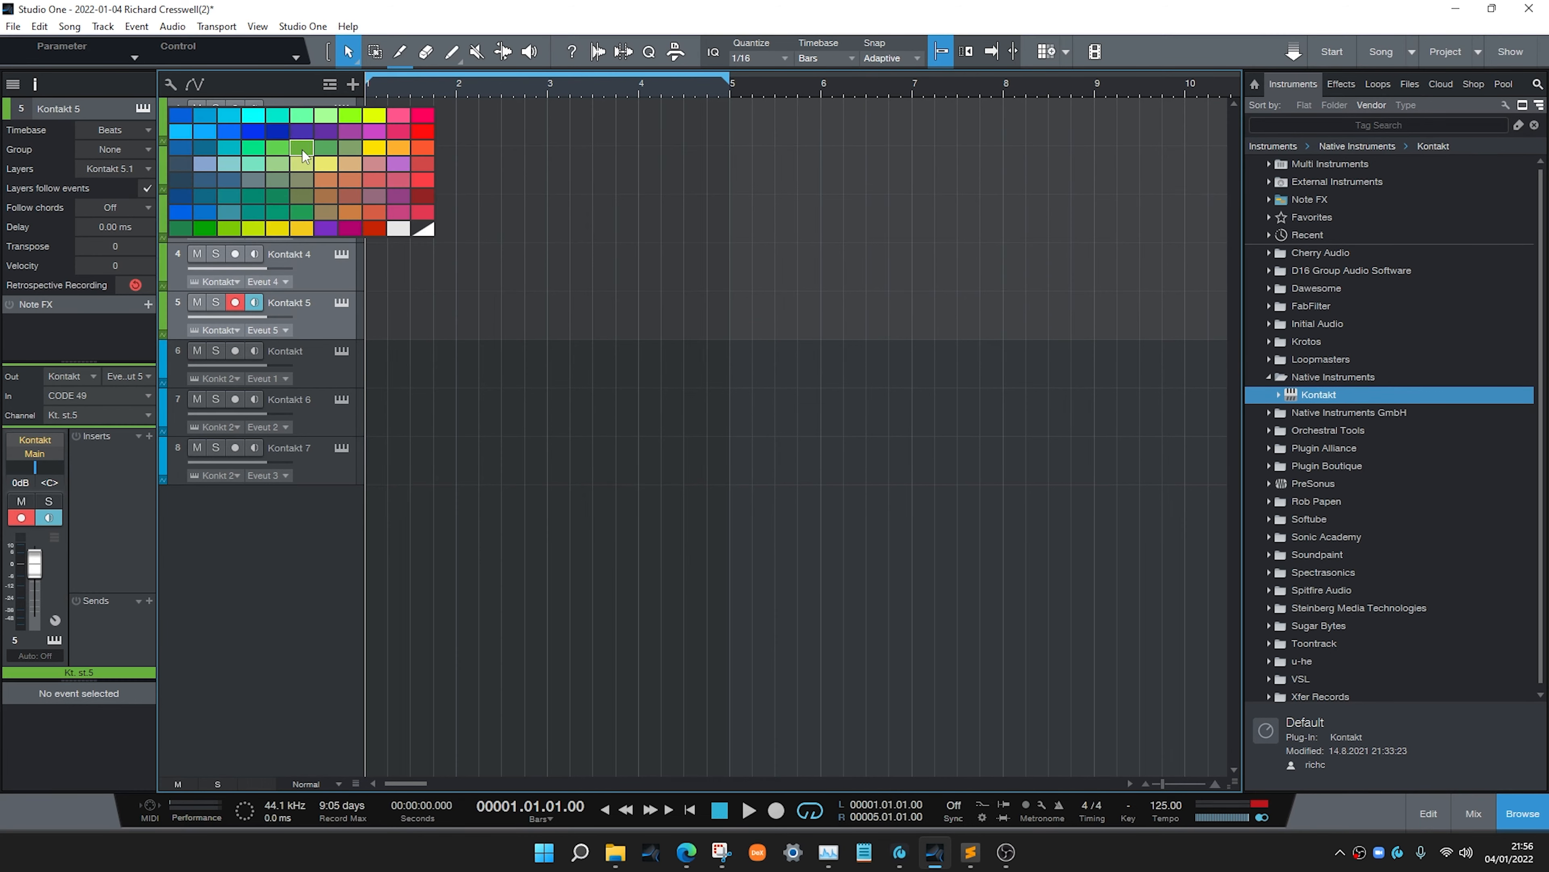
pyautogui.click(301, 148)
# Colour tracks 6 to 8 pink
pyautogui.click(322, 364)
pyautogui.keyDown('shift'); pyautogui.click(319, 451); pyautogui.keyUp('shift')
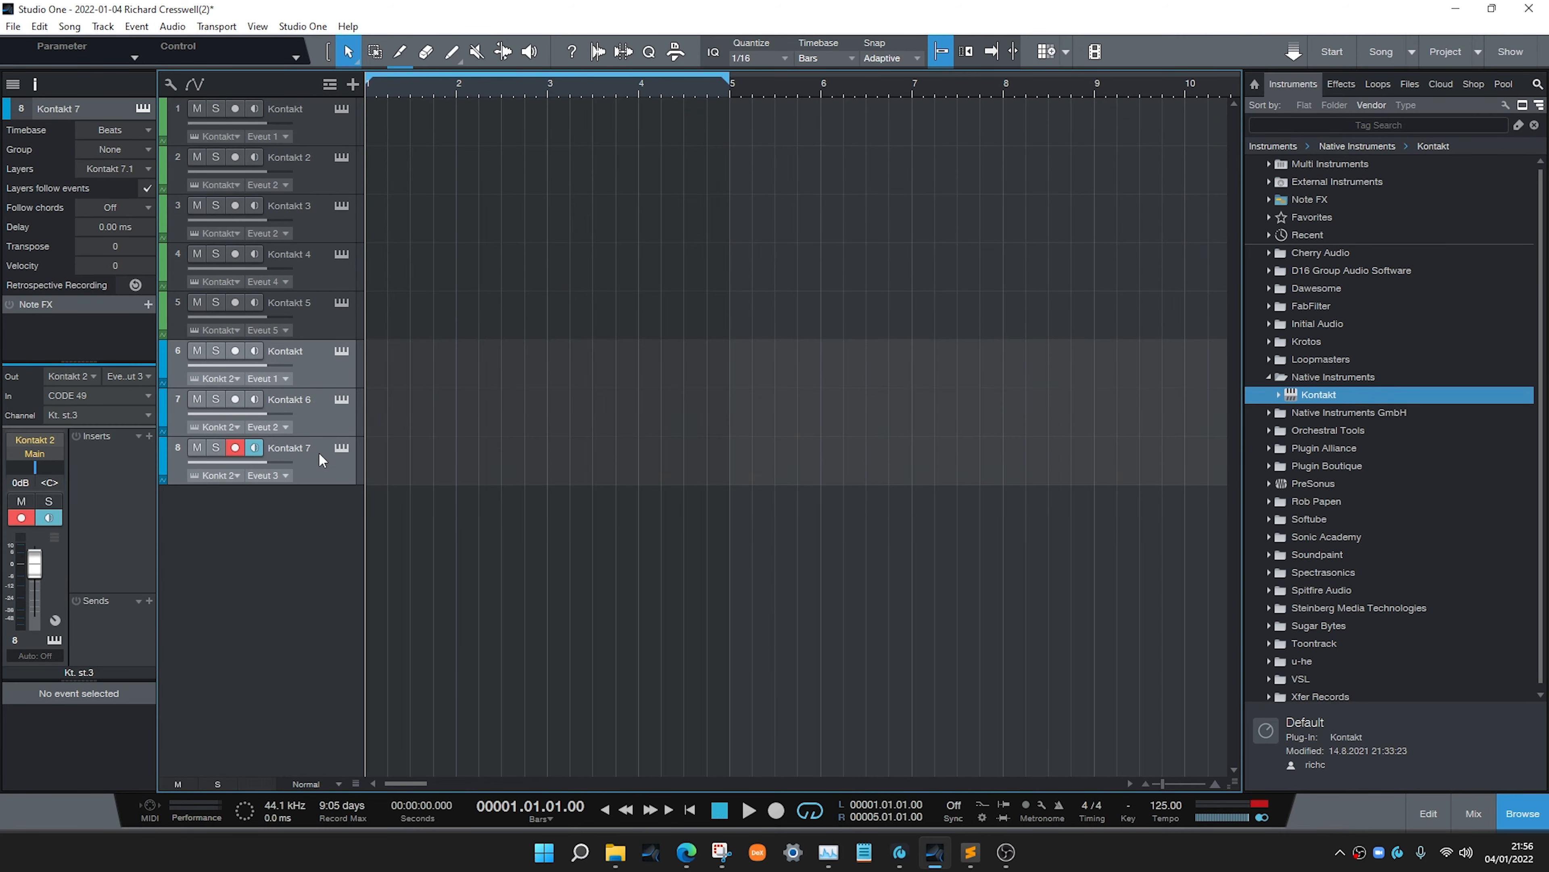
pyautogui.click(165, 360)
pyautogui.click(405, 388)
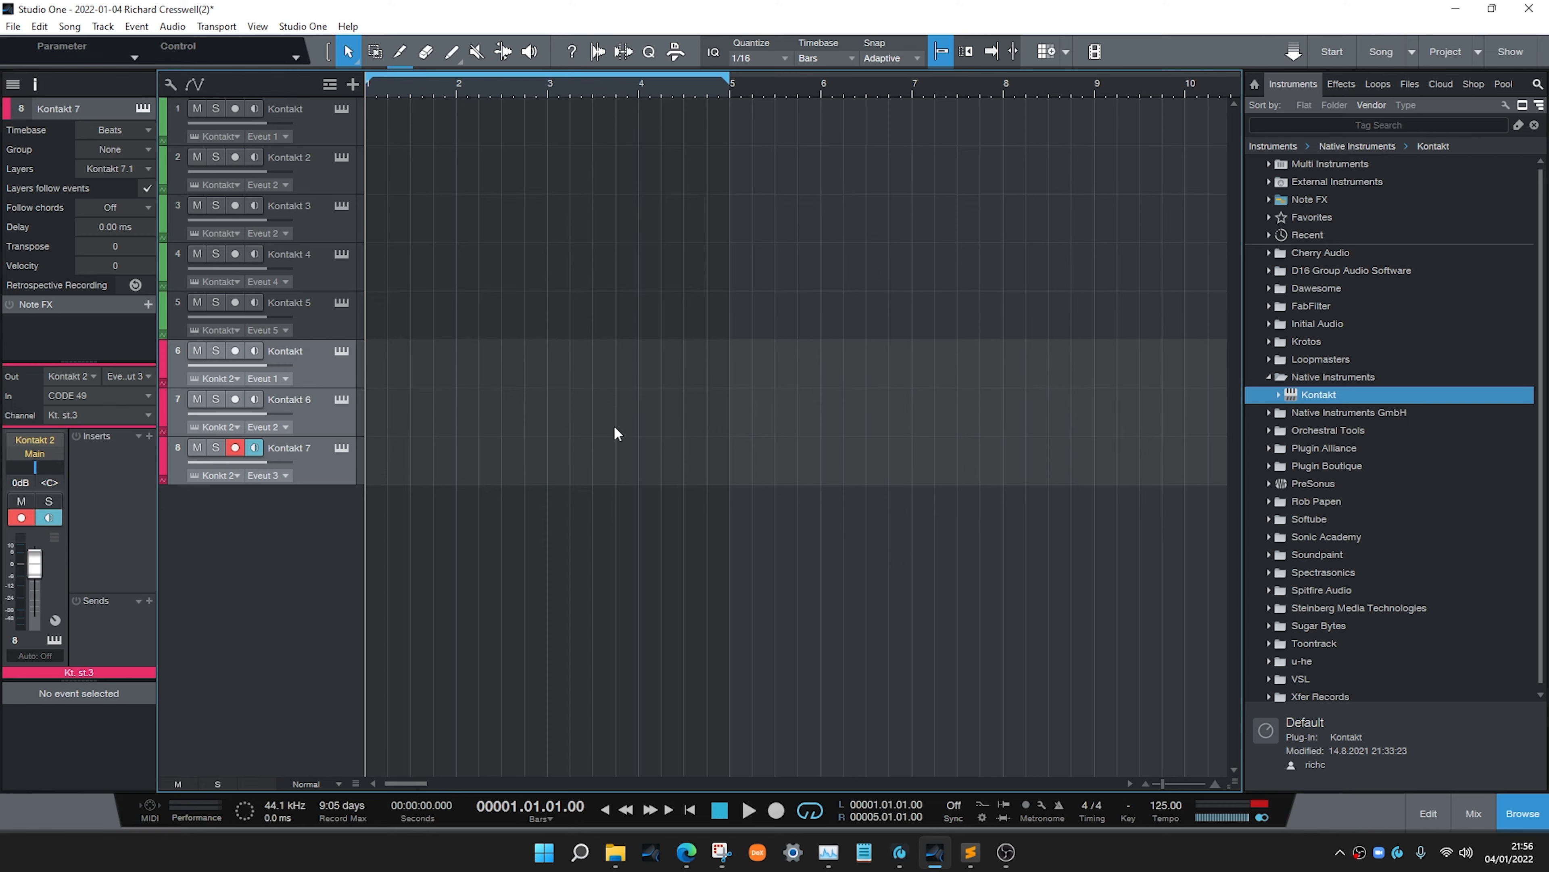
# Rename tracks 1, 2 and 3 as v1, v2 and vo, then close the mixer
pyautogui.click(1474, 813)
pyautogui.click(1520, 815)
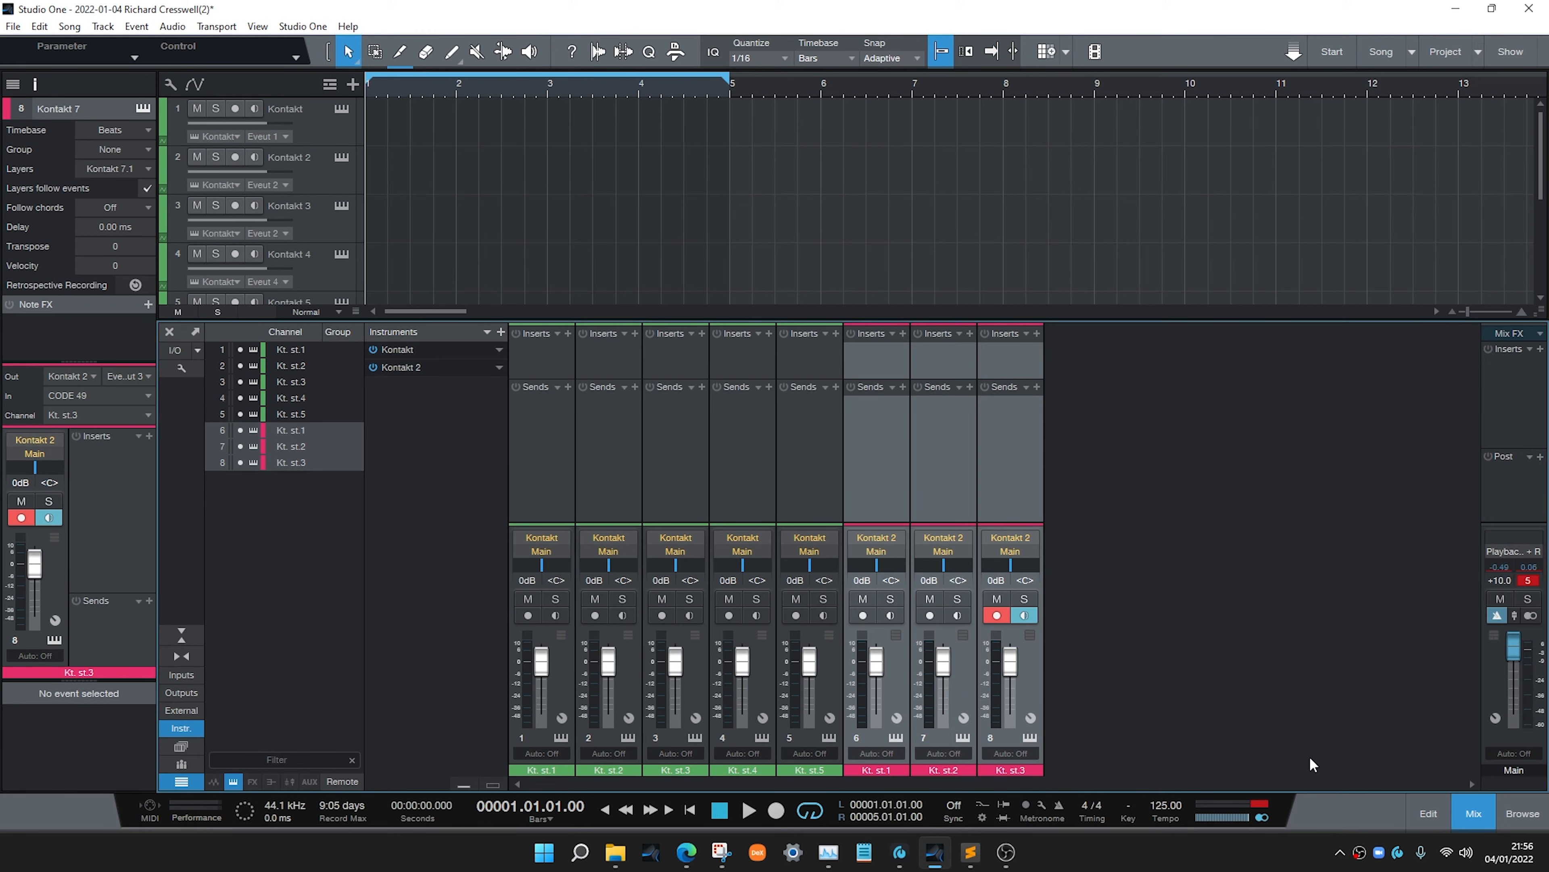
pyautogui.doubleClick(290, 109)
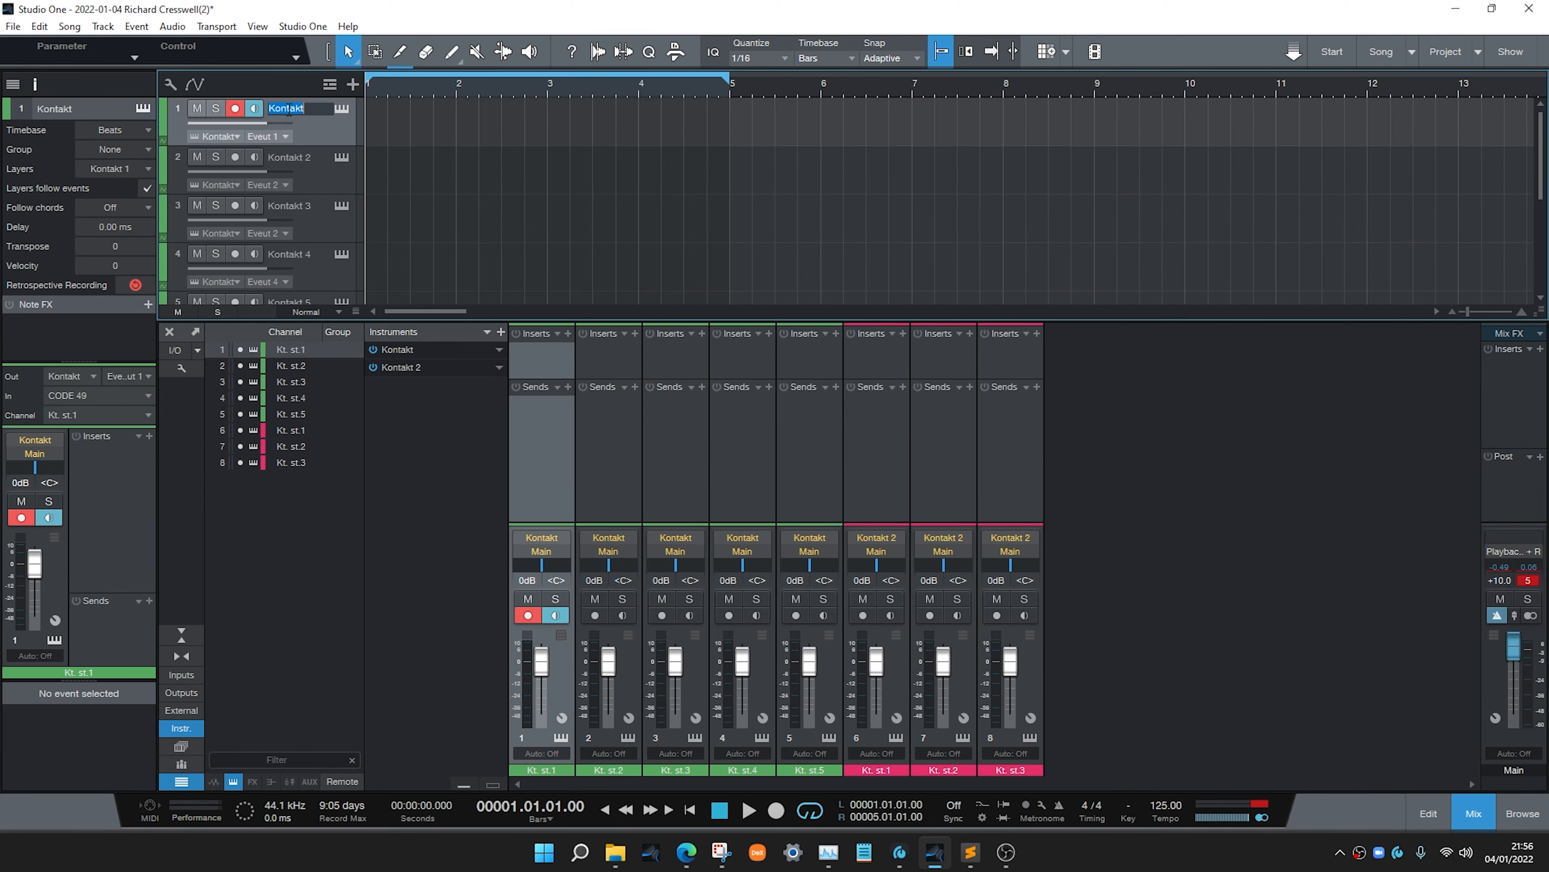
pyautogui.write('v1')
pyautogui.doubleClick(290, 156)
pyautogui.write('v2')
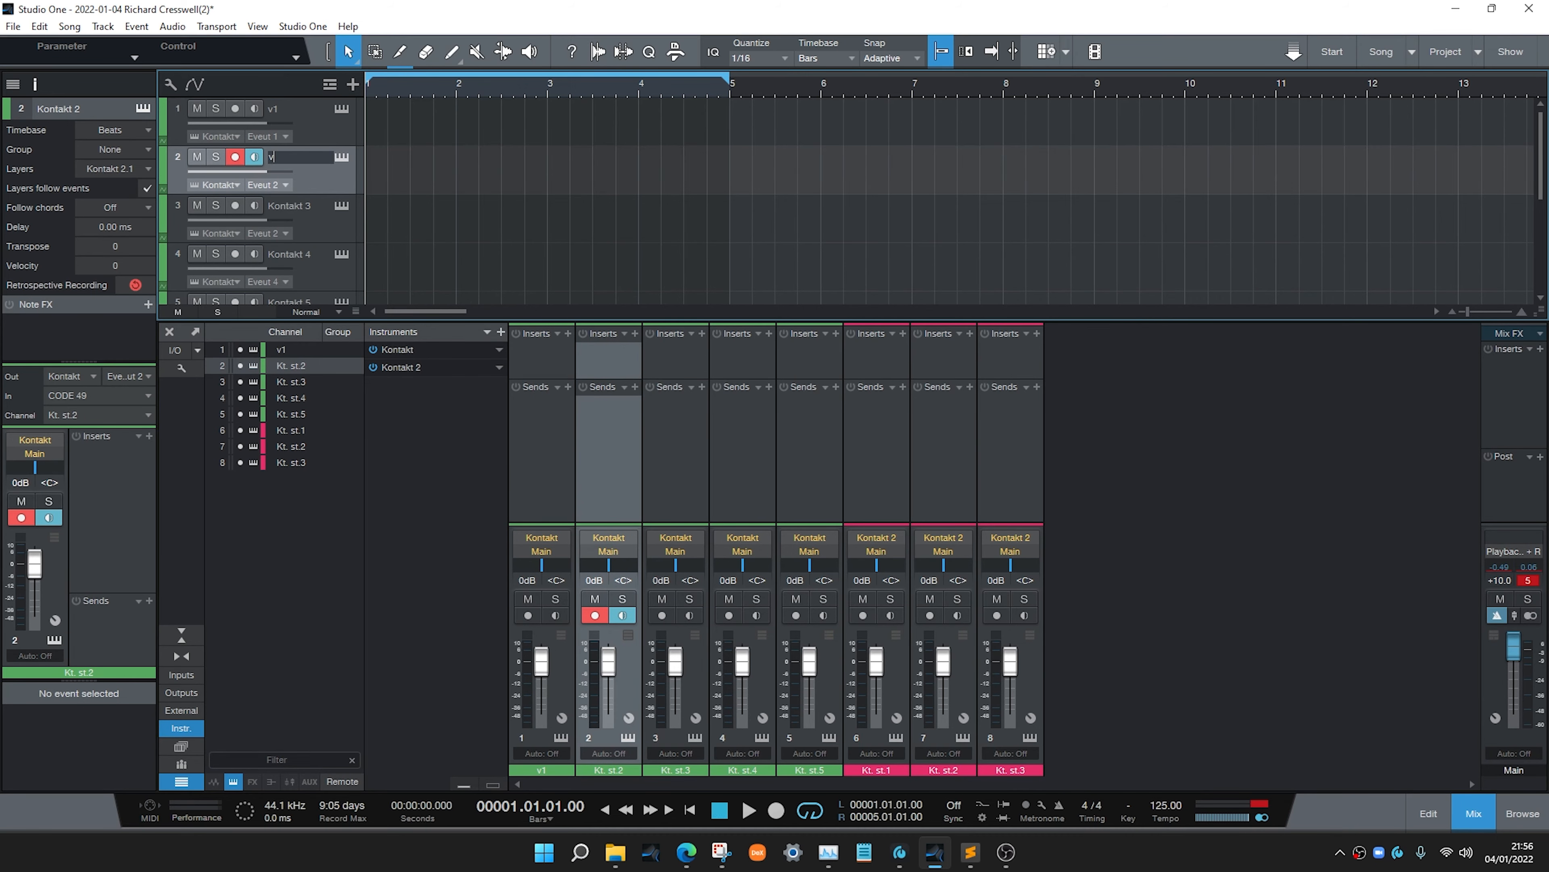
pyautogui.click(284, 208)
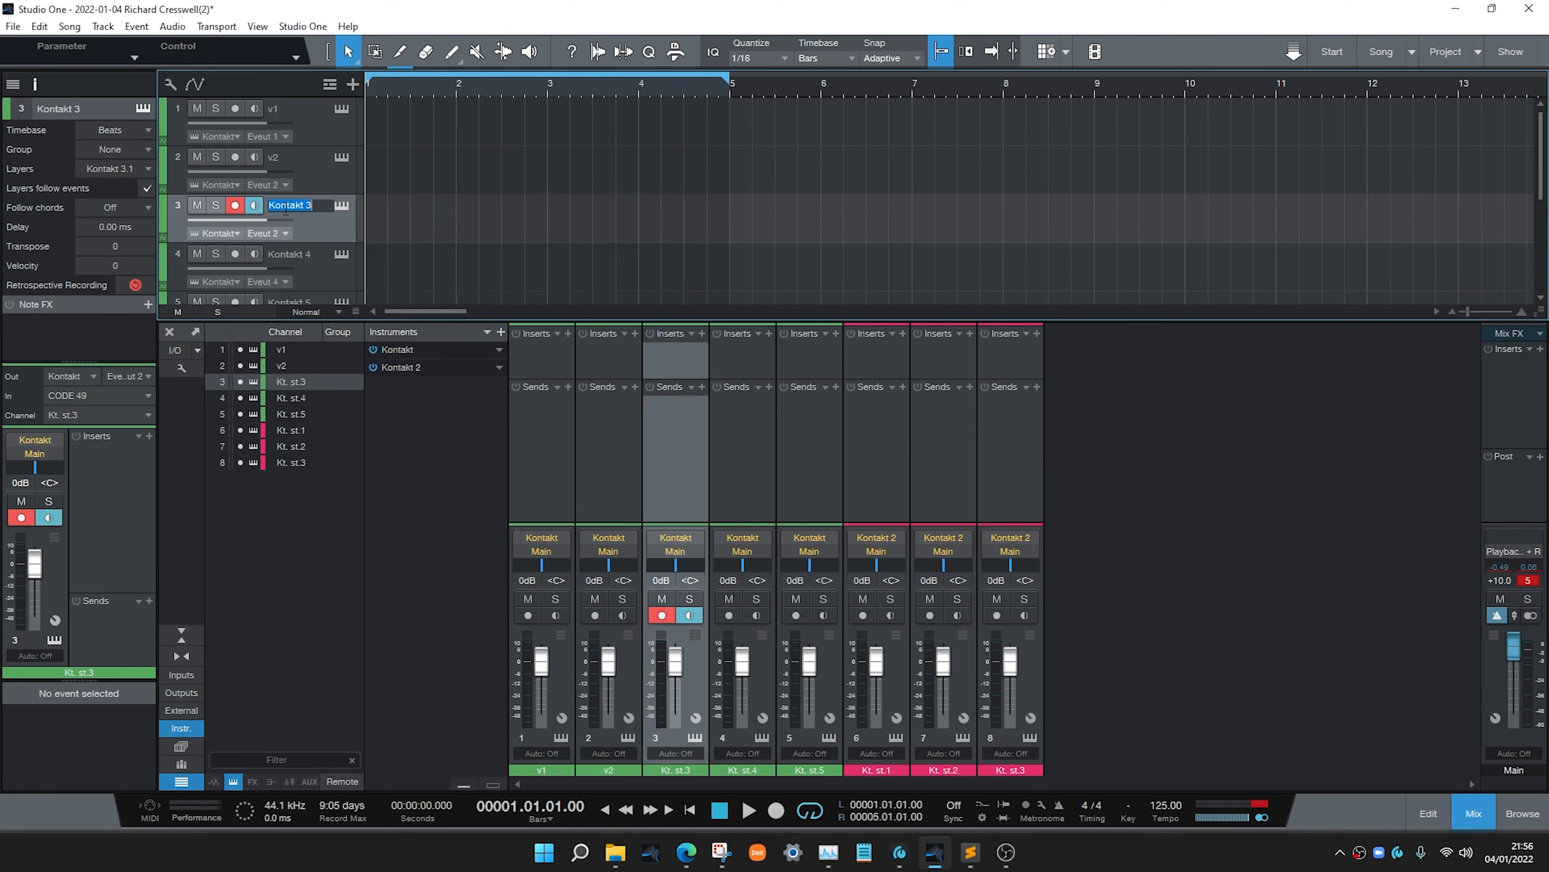
pyautogui.write('vo')
pyautogui.press('Return')
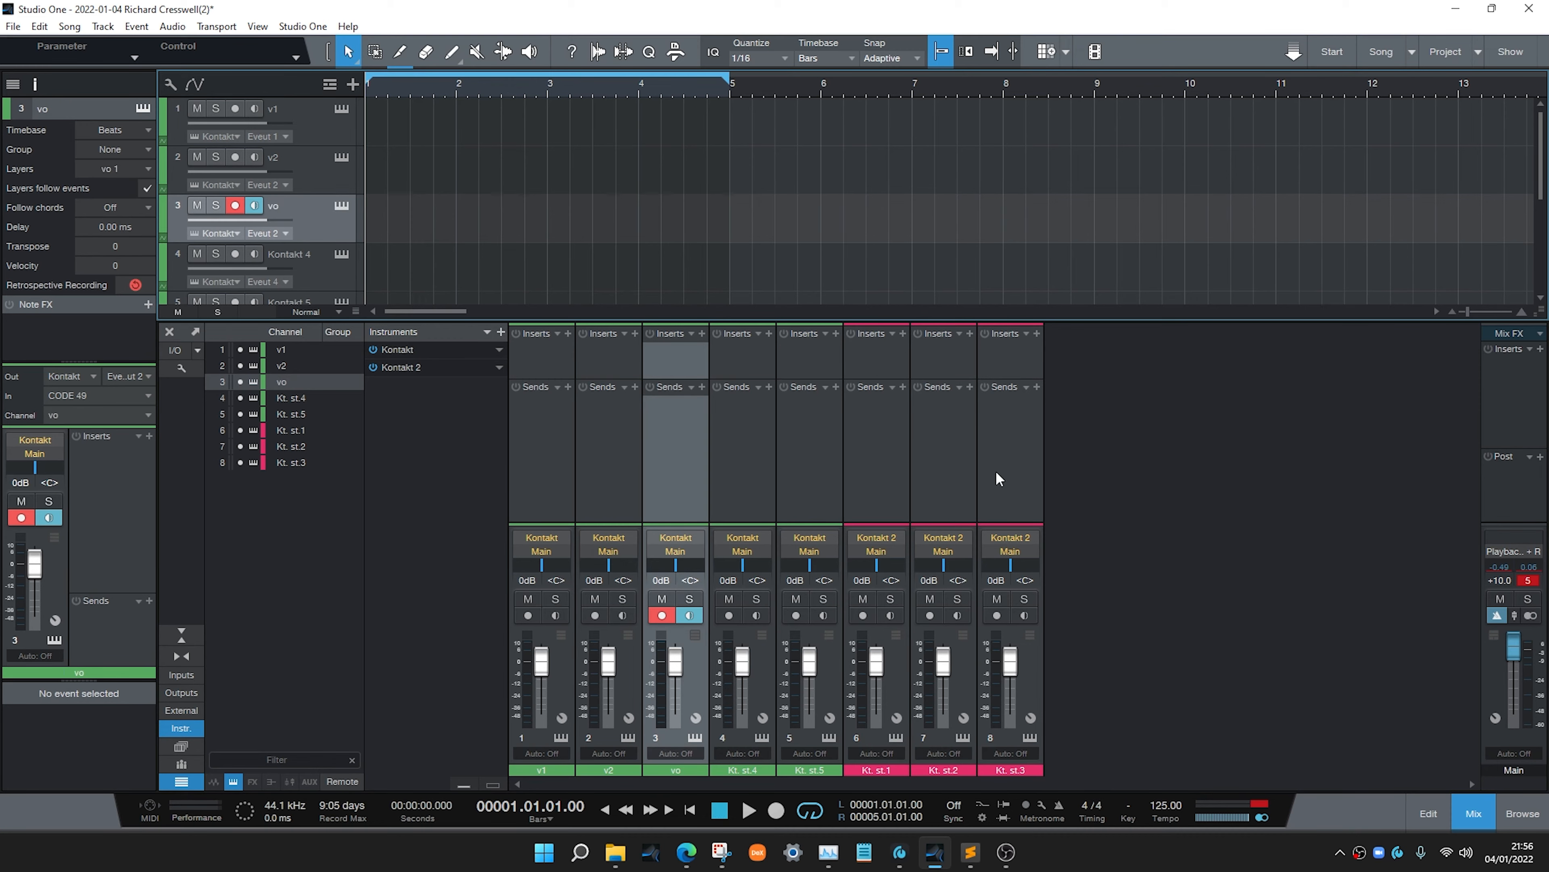
pyautogui.click(1471, 814)
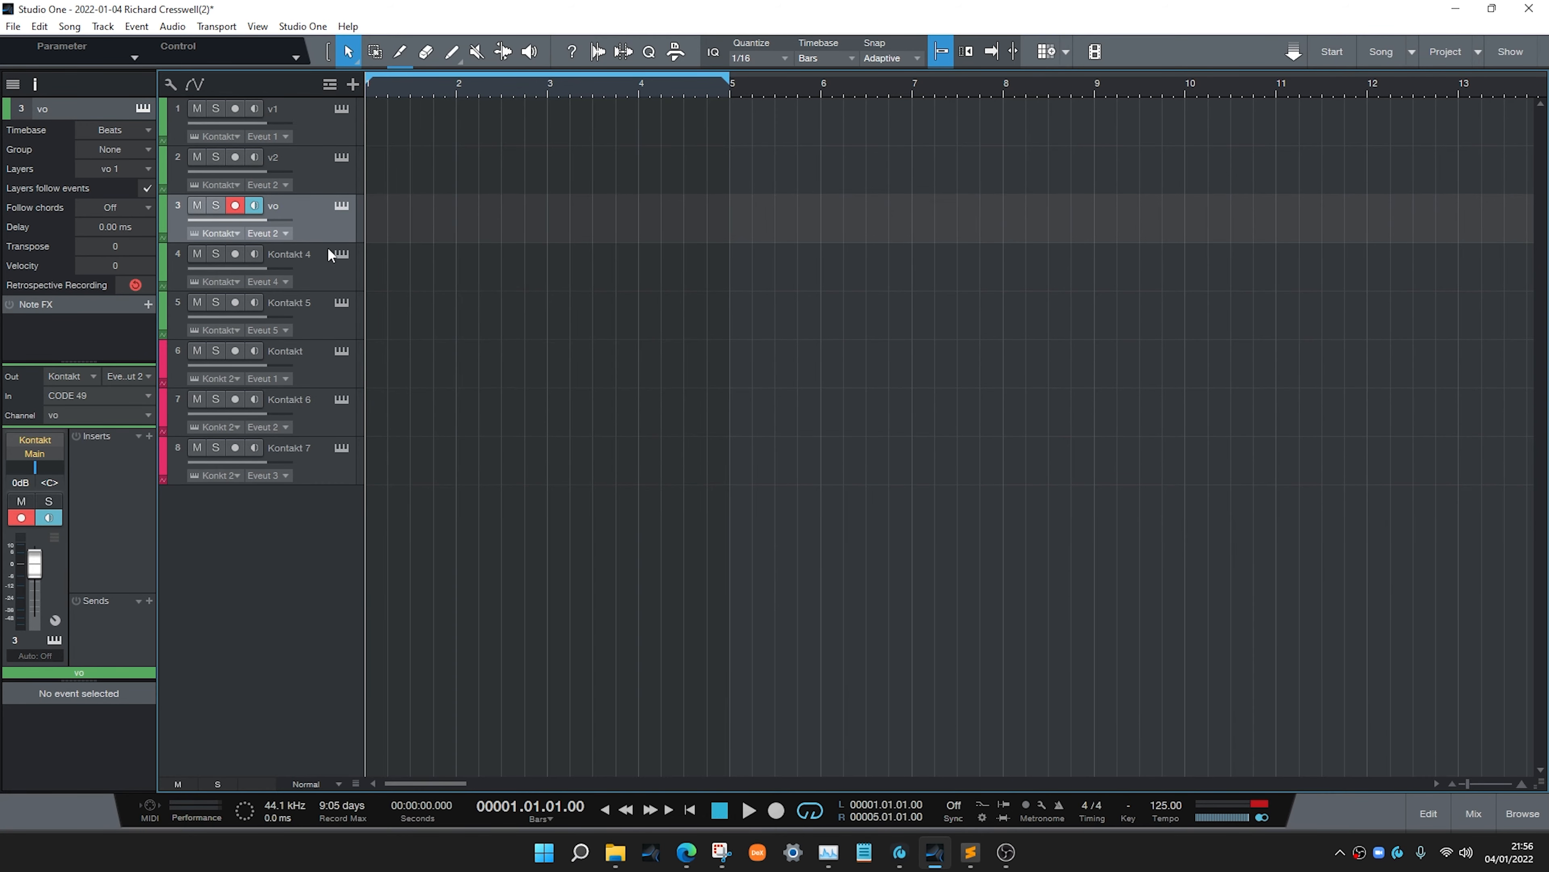
# Disarm recording on track 3 and briefly open and close the first Kontakt instance
pyautogui.click(237, 207)
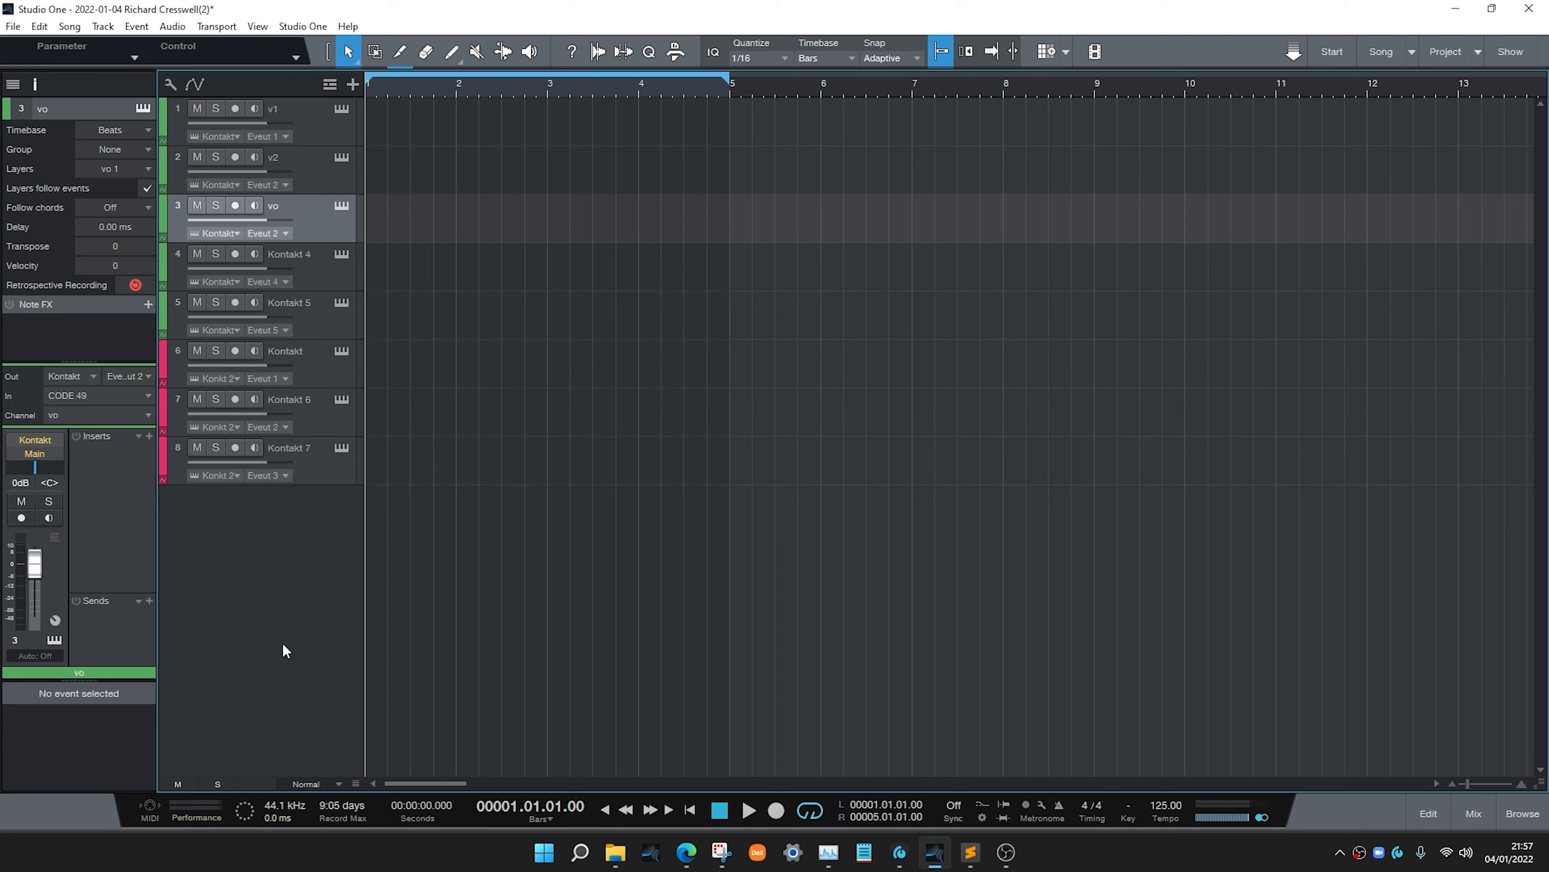
pyautogui.click(342, 110)
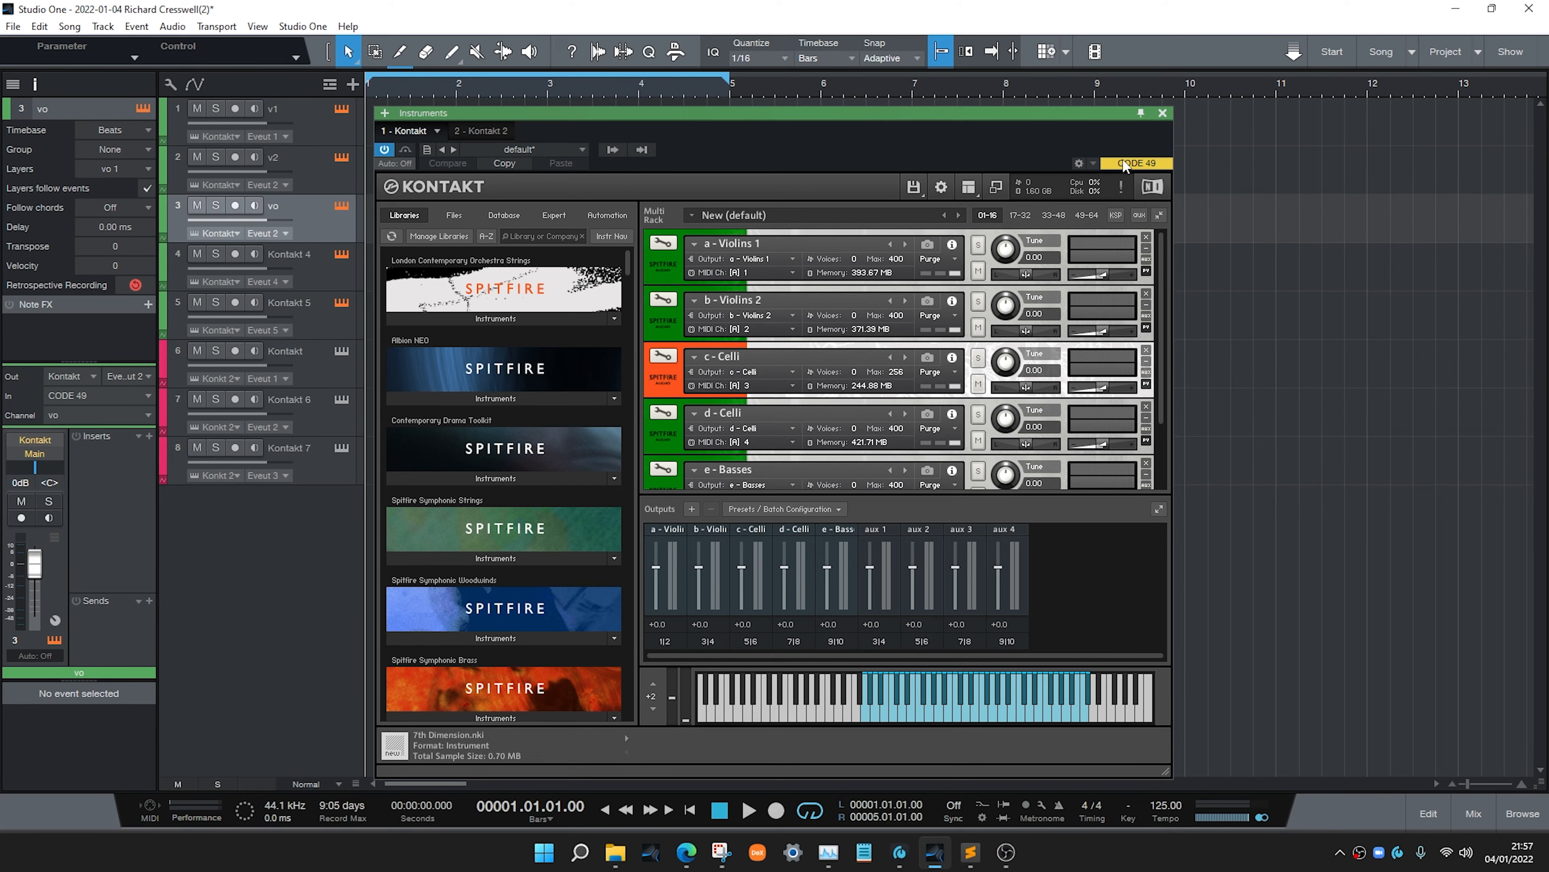
pyautogui.click(1161, 114)
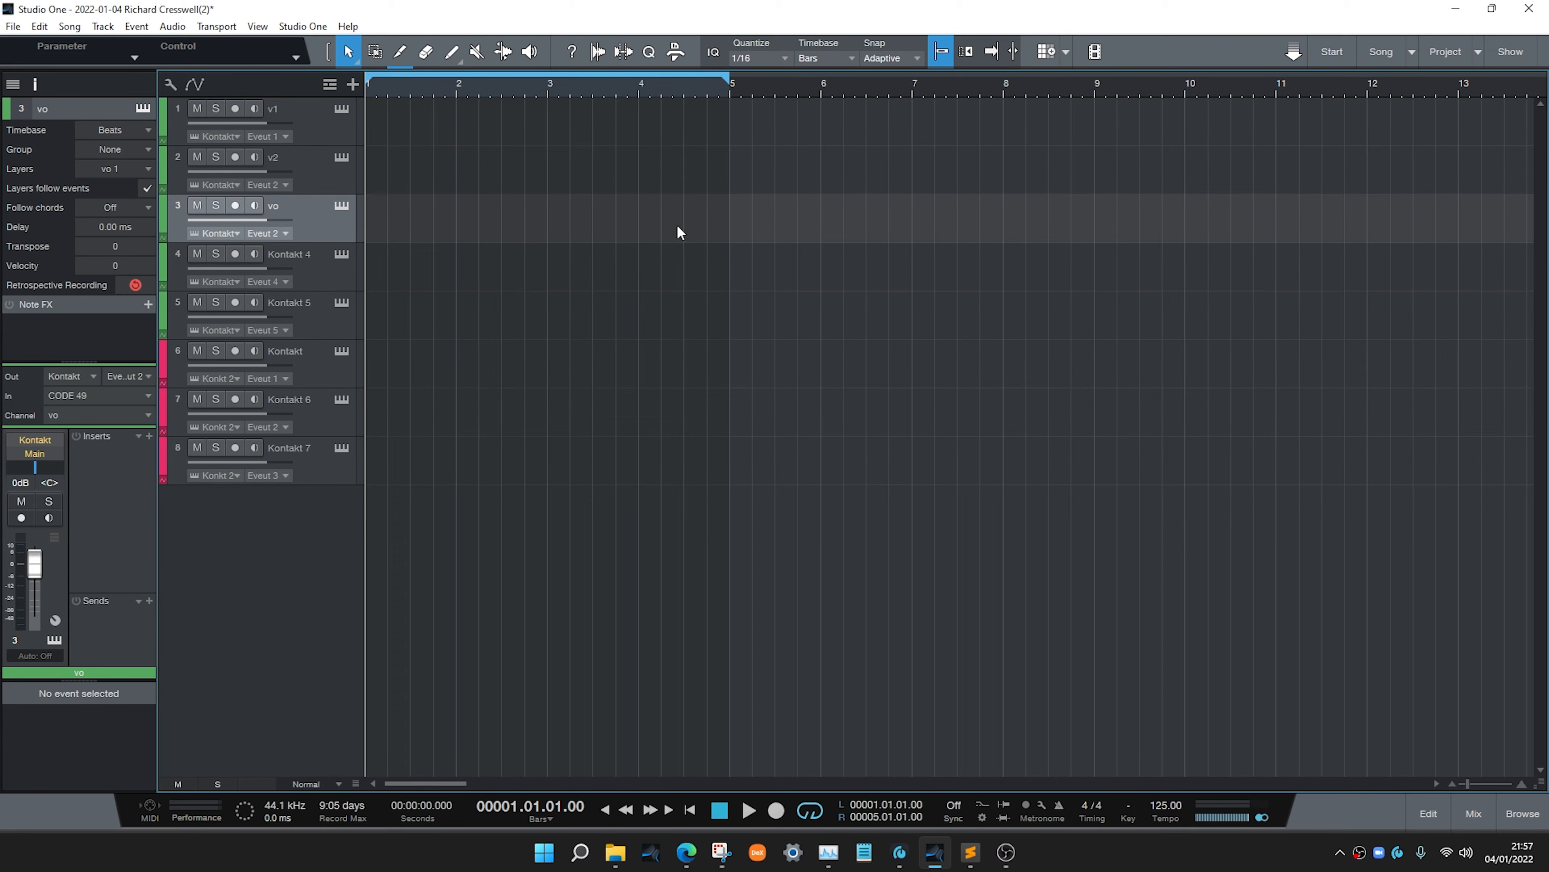
# Add a new Kontakt instrument track below track 8 from the browser's Native Instruments folder
pyautogui.click(1510, 803)
pyautogui.moveTo(1318, 395); pyautogui.dragTo(335, 545)
pyautogui.click(1538, 816)
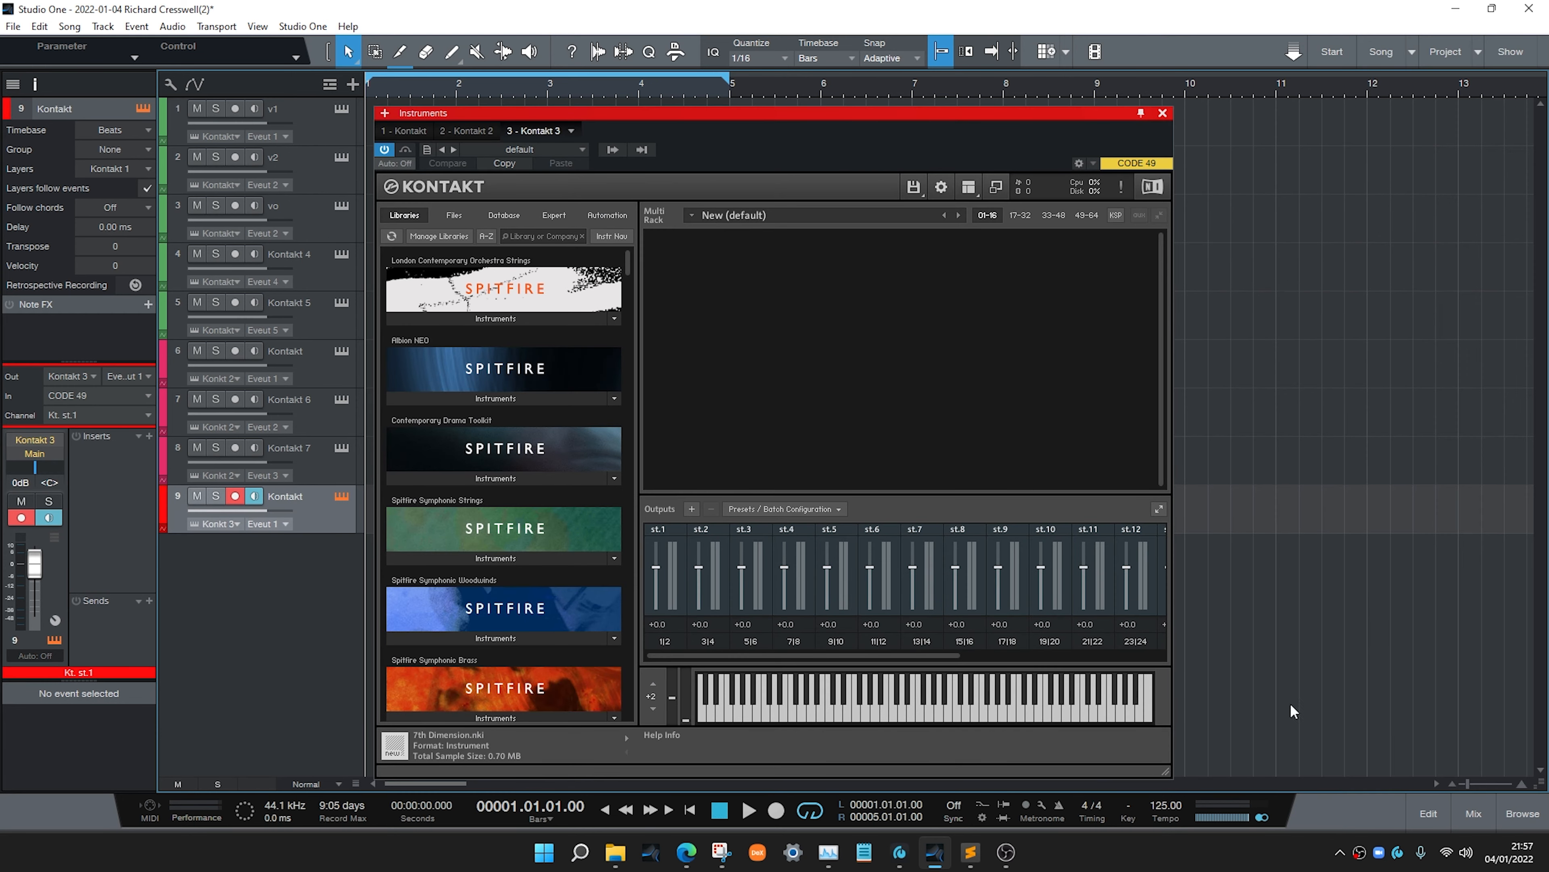
# In the new Kontakt instance, load Spitfire Symphonic Strings a - Violins 1 into the rack
pyautogui.moveTo(627, 252); pyautogui.dragTo(627, 254)
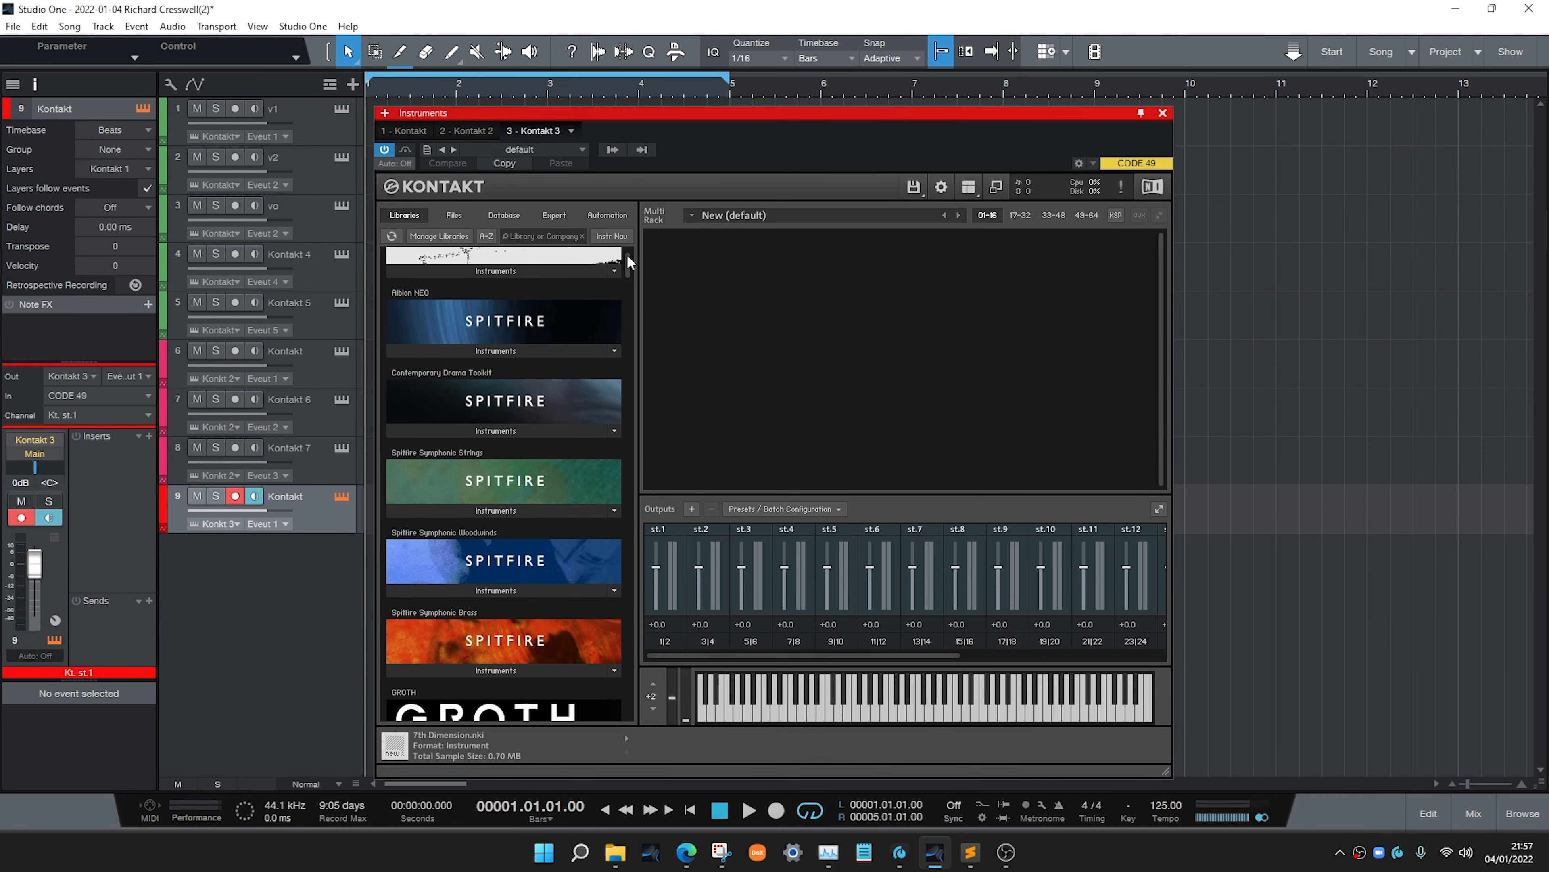
pyautogui.click(497, 509)
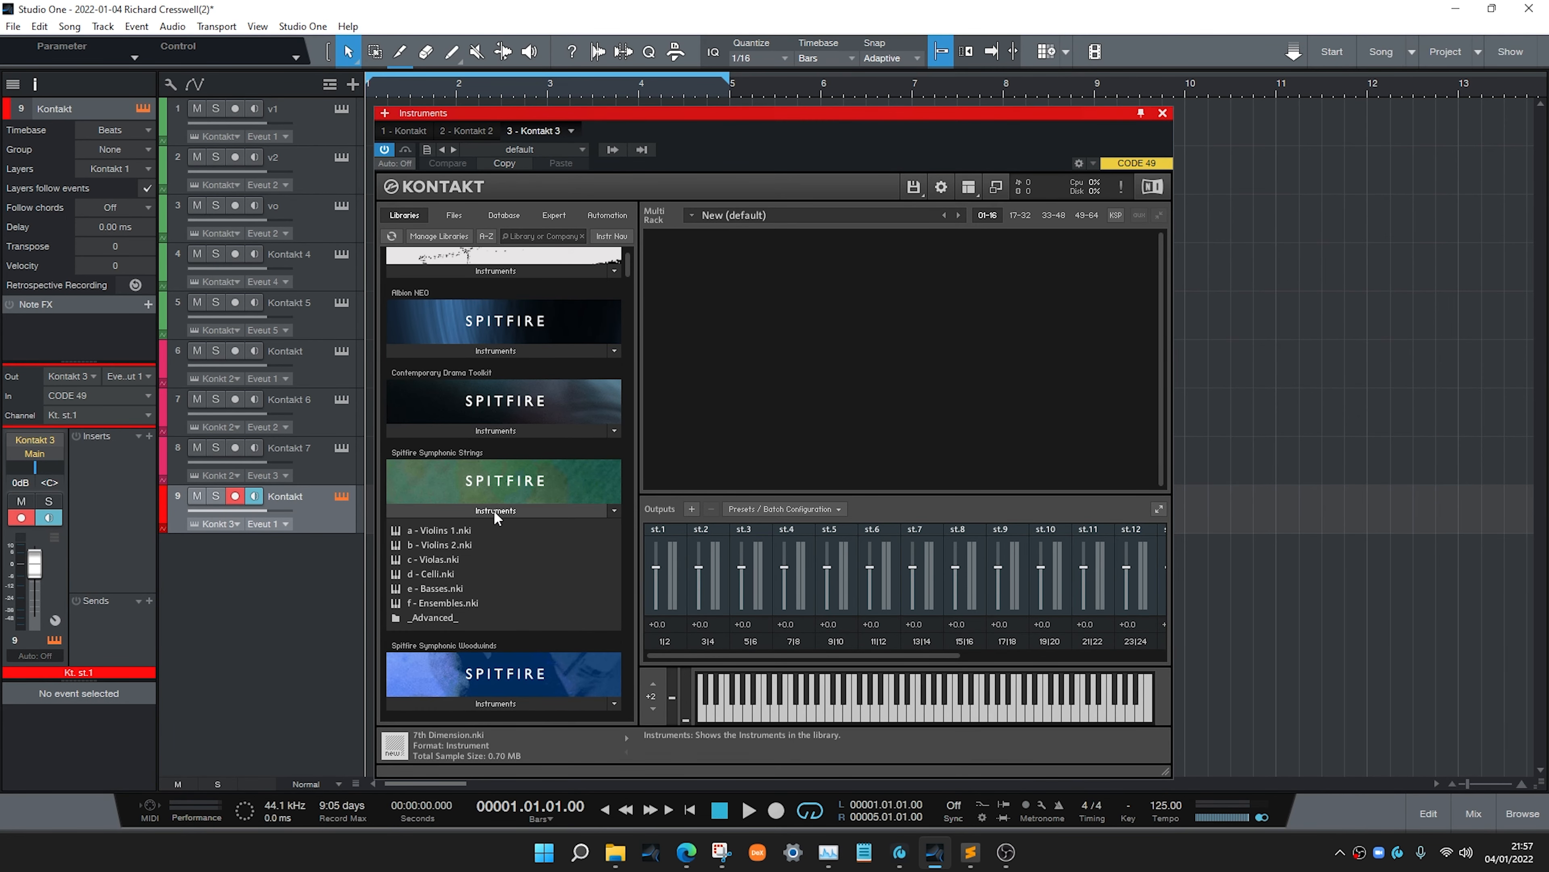
pyautogui.moveTo(443, 535); pyautogui.dragTo(759, 370)
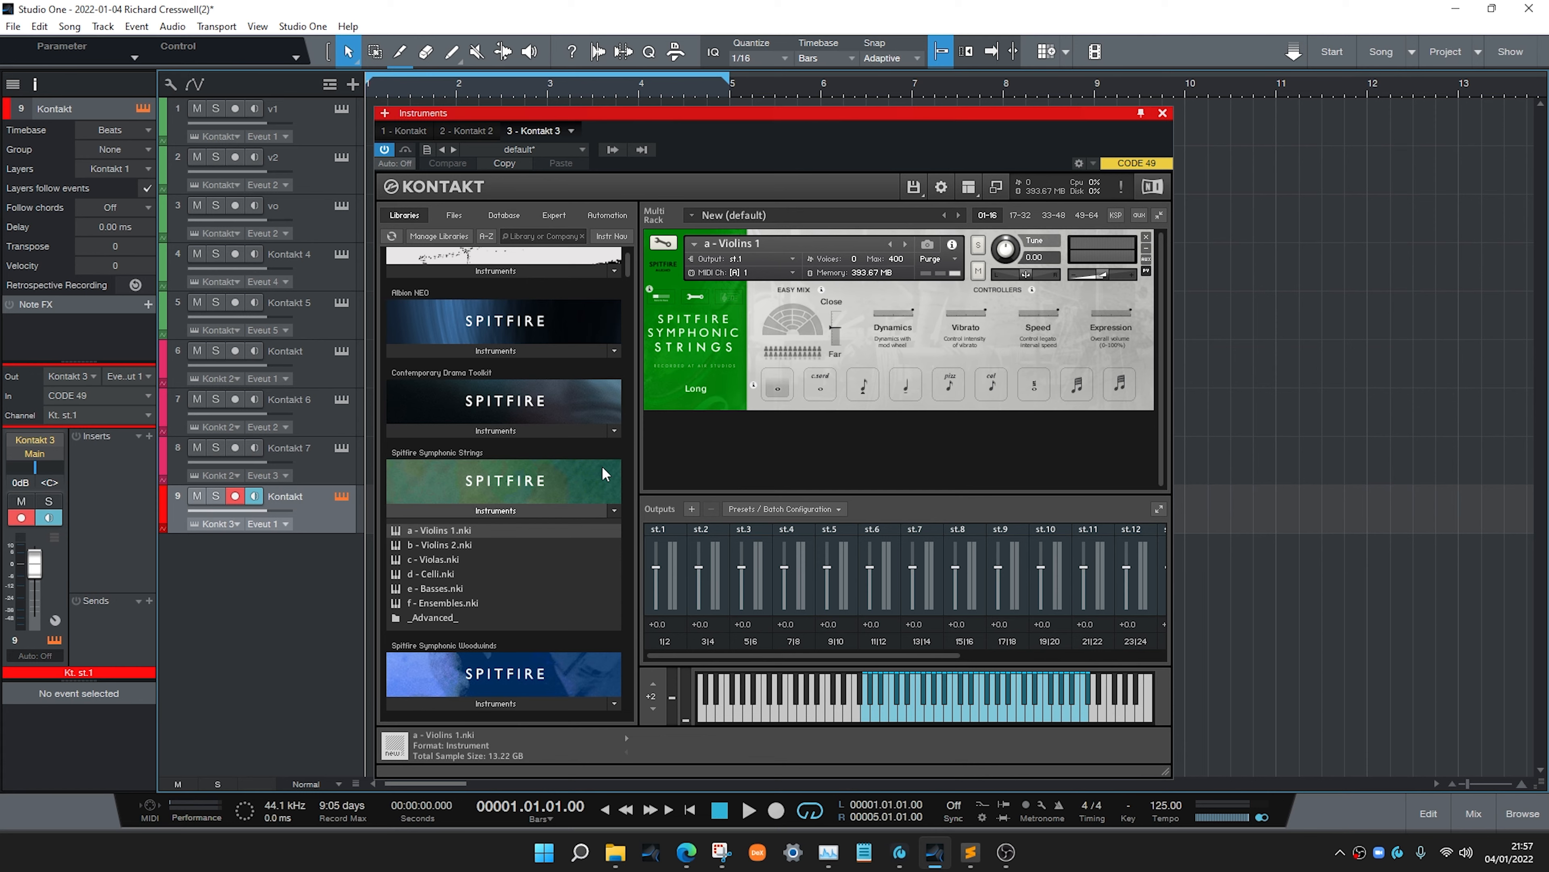
# Load three more copies of a - Violins 1 into slots 2 to 4, minimising each instrument header
pyautogui.click(661, 269)
pyautogui.moveTo(739, 404); pyautogui.dragTo(739, 403)
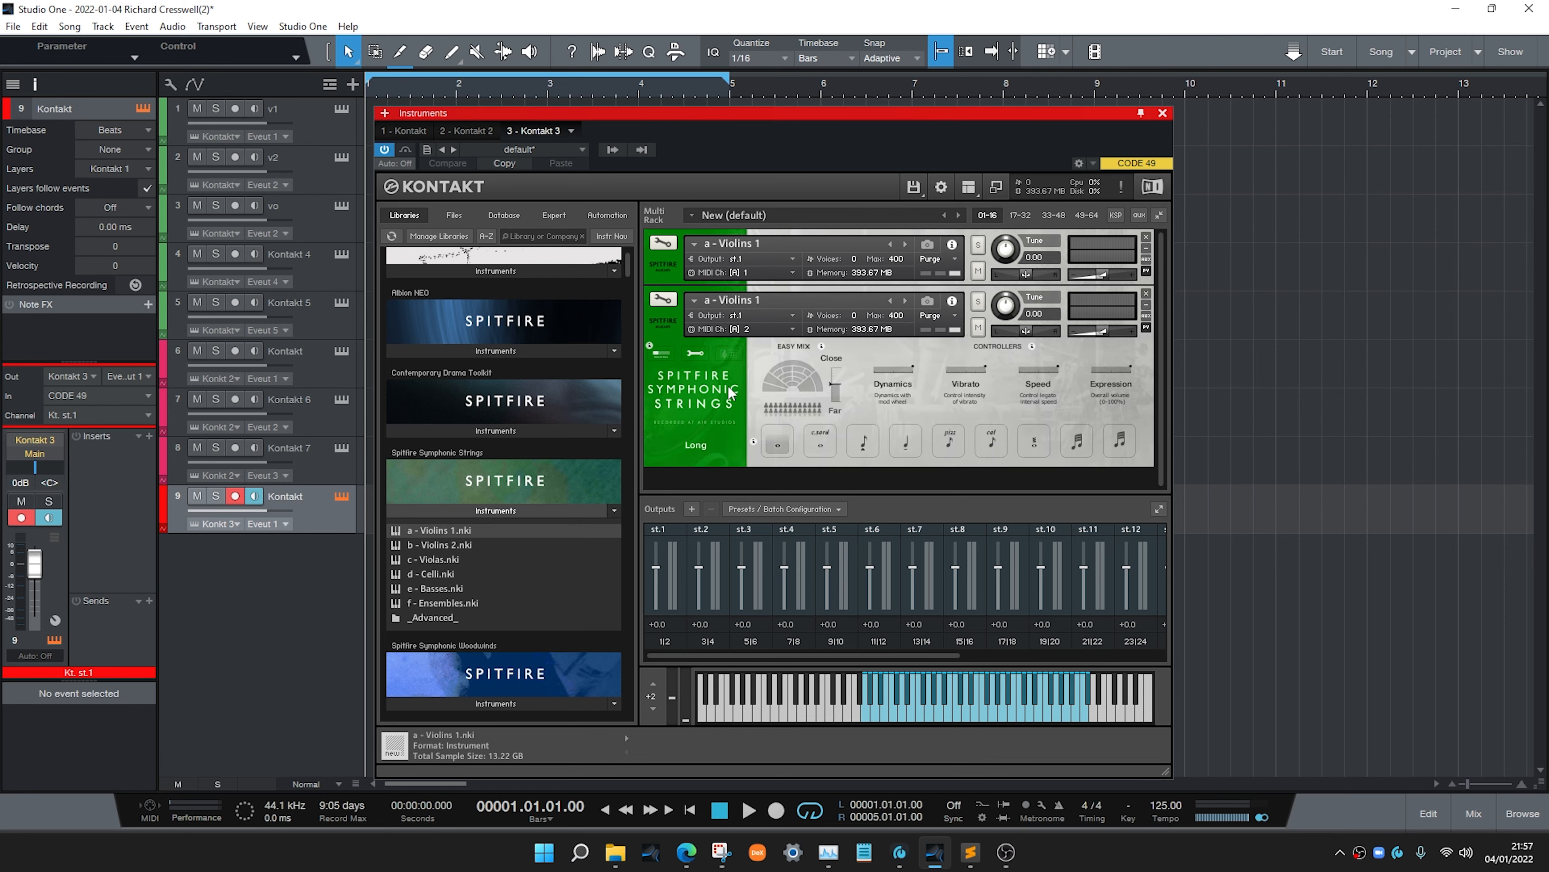
pyautogui.click(663, 321)
pyautogui.moveTo(715, 400); pyautogui.dragTo(716, 400)
pyautogui.click(662, 380)
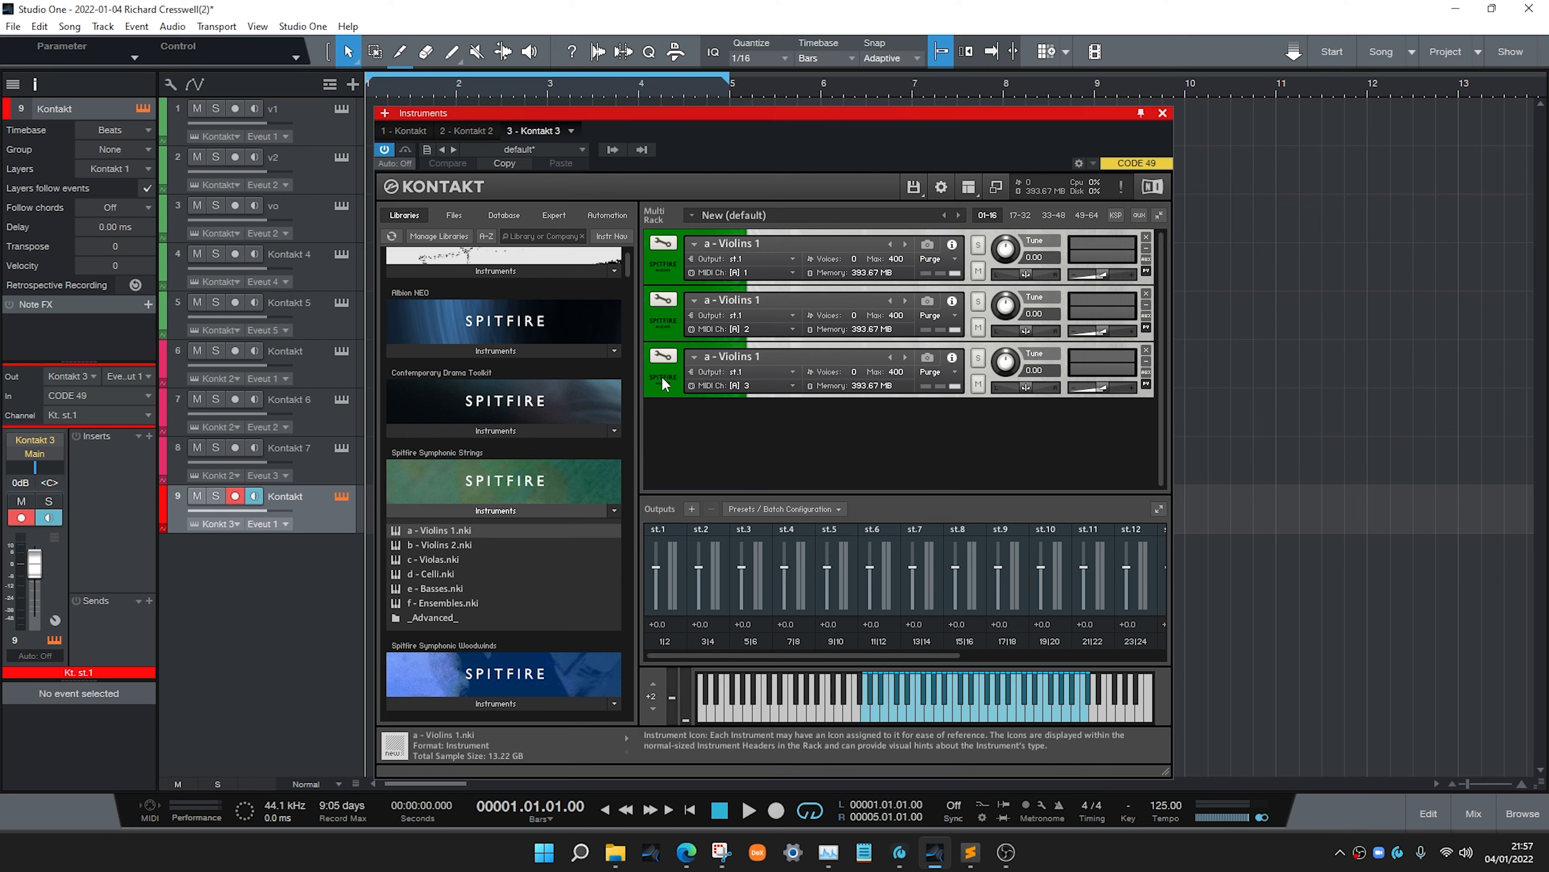
pyautogui.moveTo(439, 531); pyautogui.dragTo(744, 419)
pyautogui.click(673, 442)
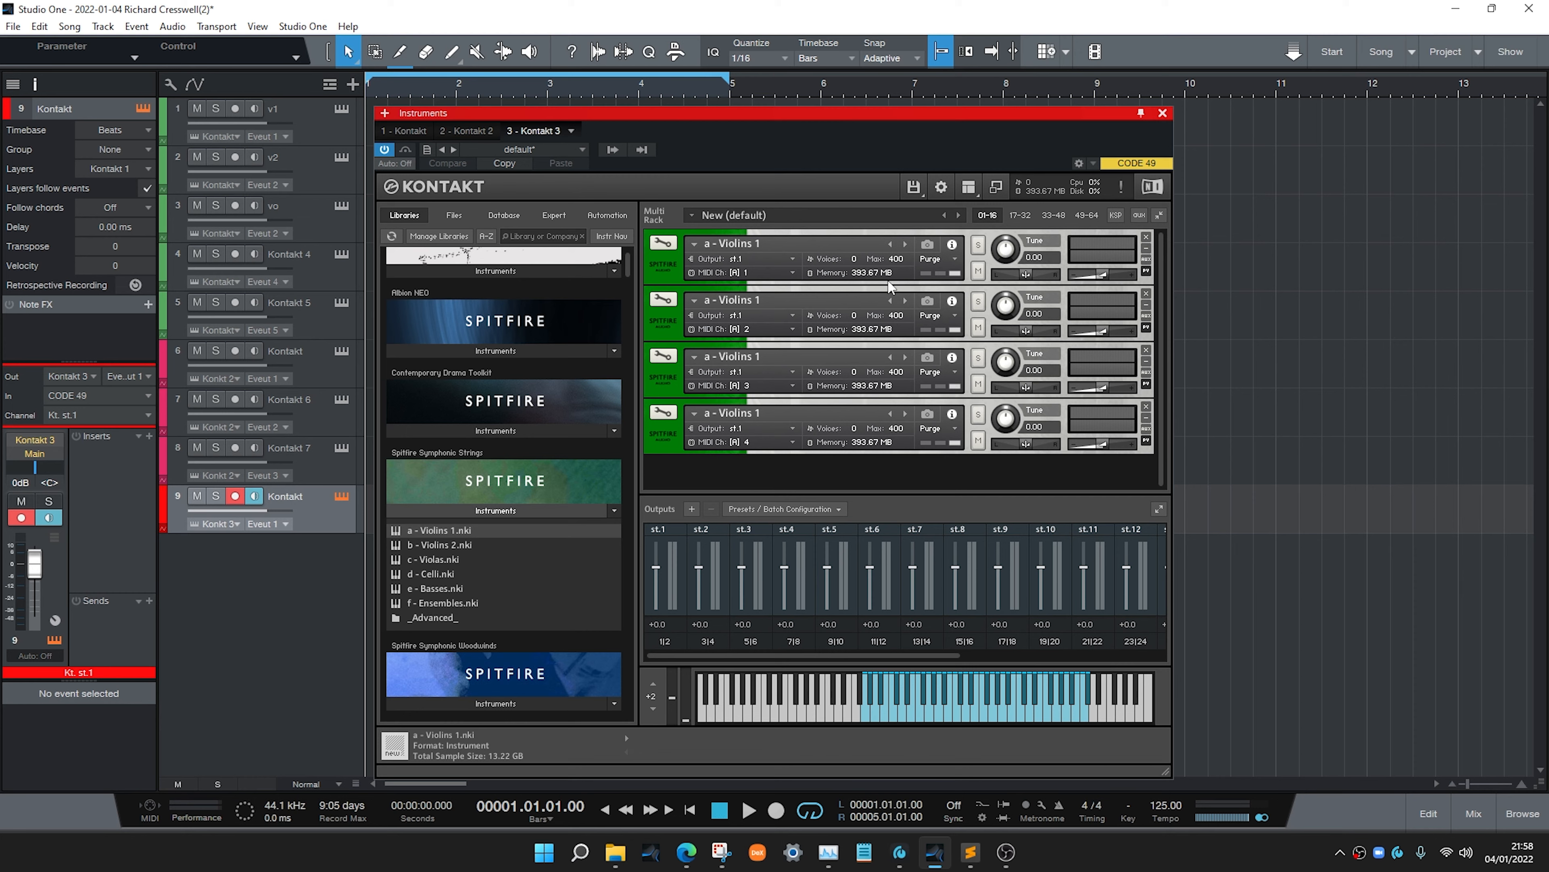
# Purge all samples in each of the four a - Violins 1 instruments
pyautogui.click(933, 259)
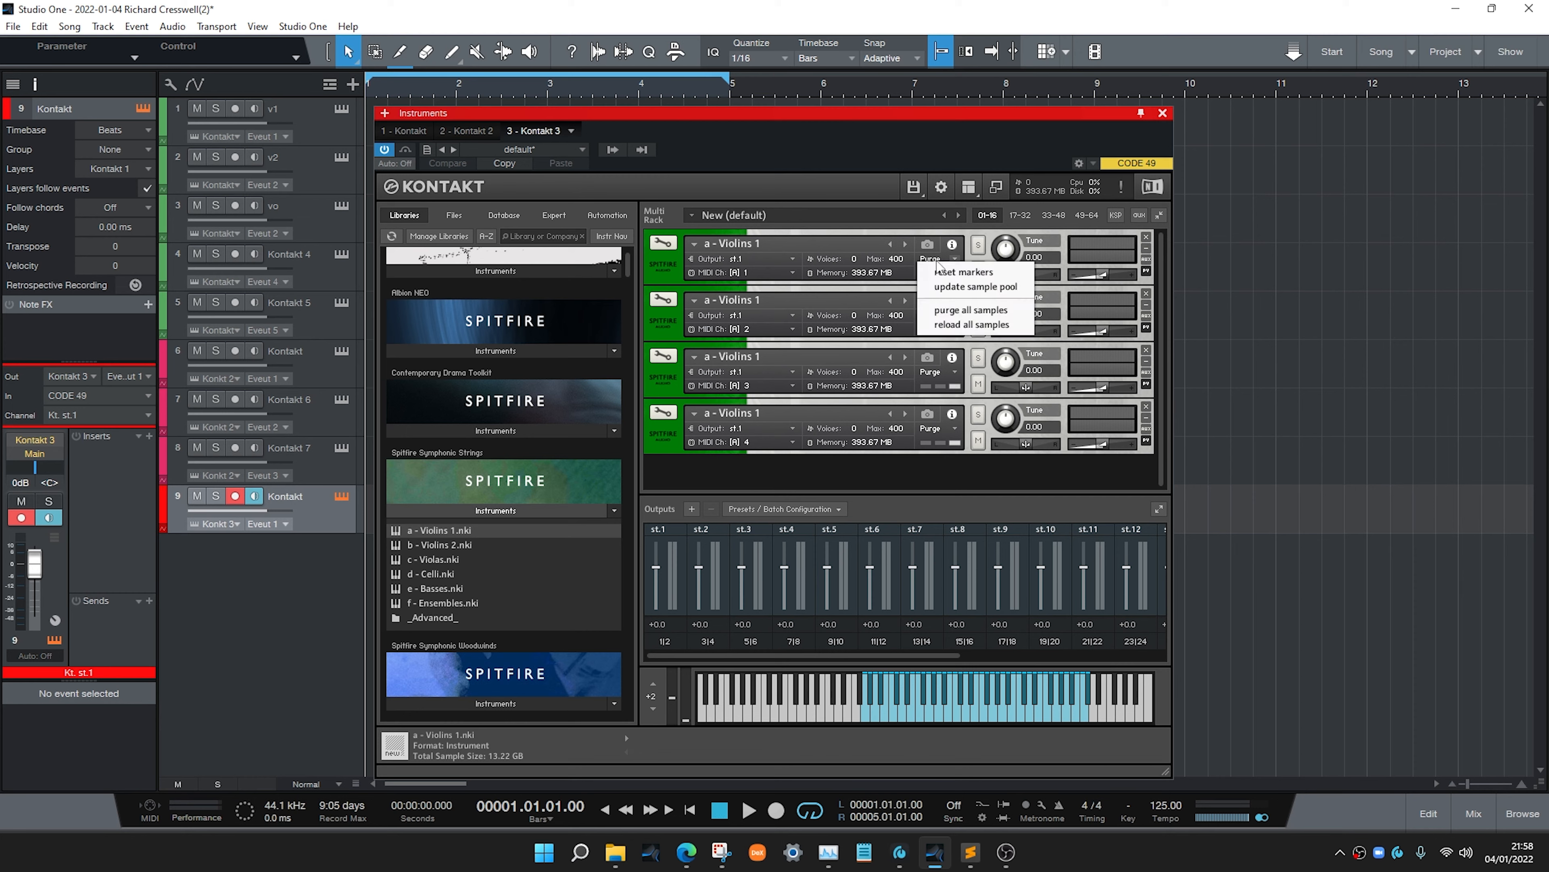
pyautogui.click(973, 310)
pyautogui.click(951, 315)
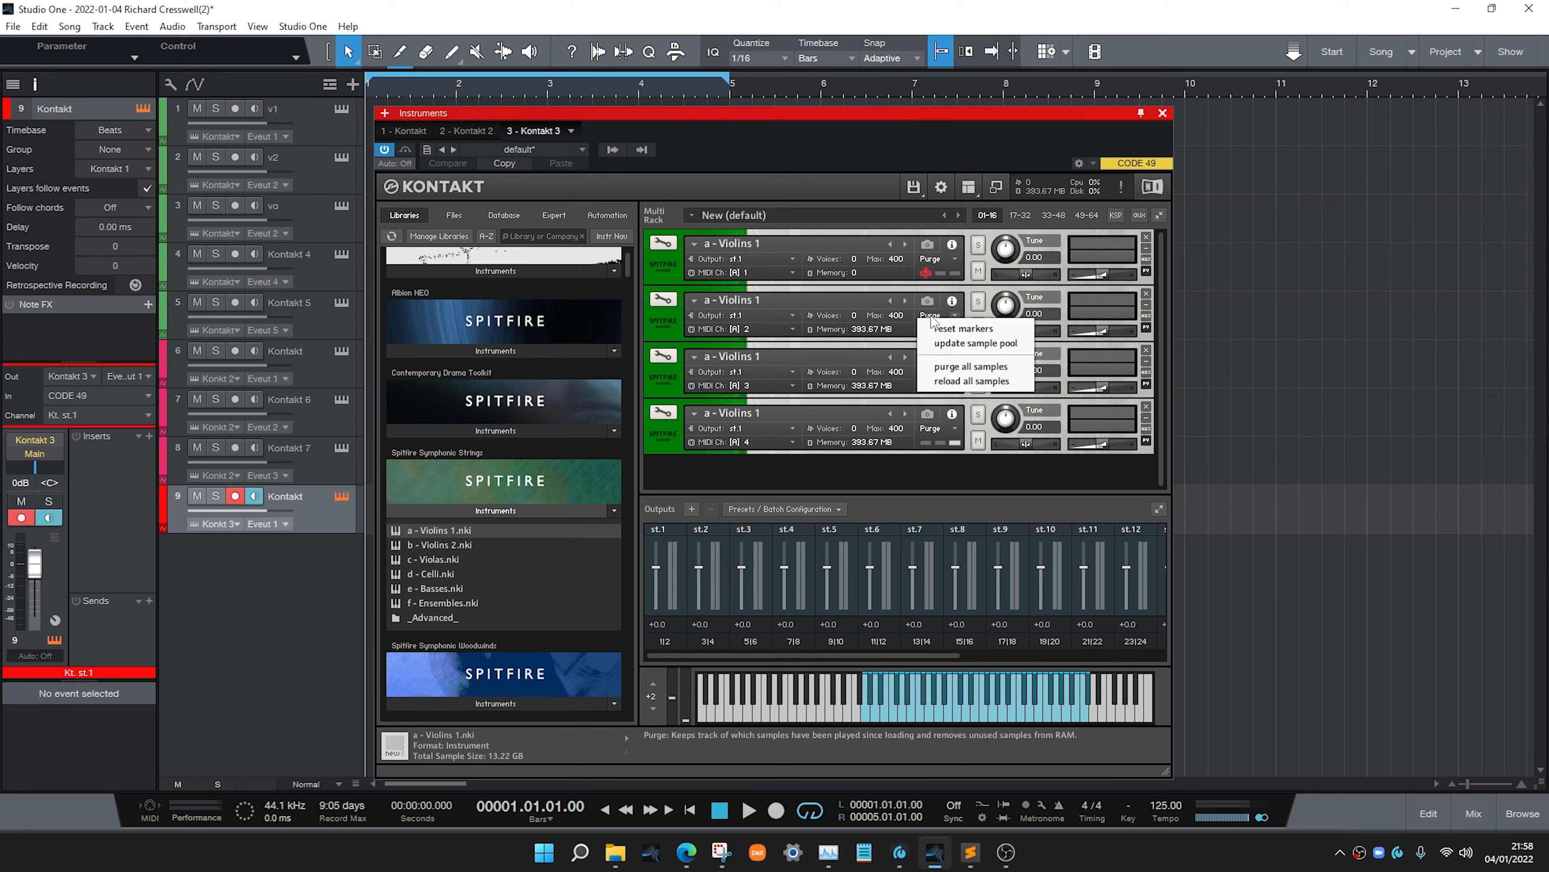
pyautogui.click(943, 367)
pyautogui.click(937, 375)
pyautogui.click(942, 422)
pyautogui.click(939, 429)
pyautogui.click(943, 480)
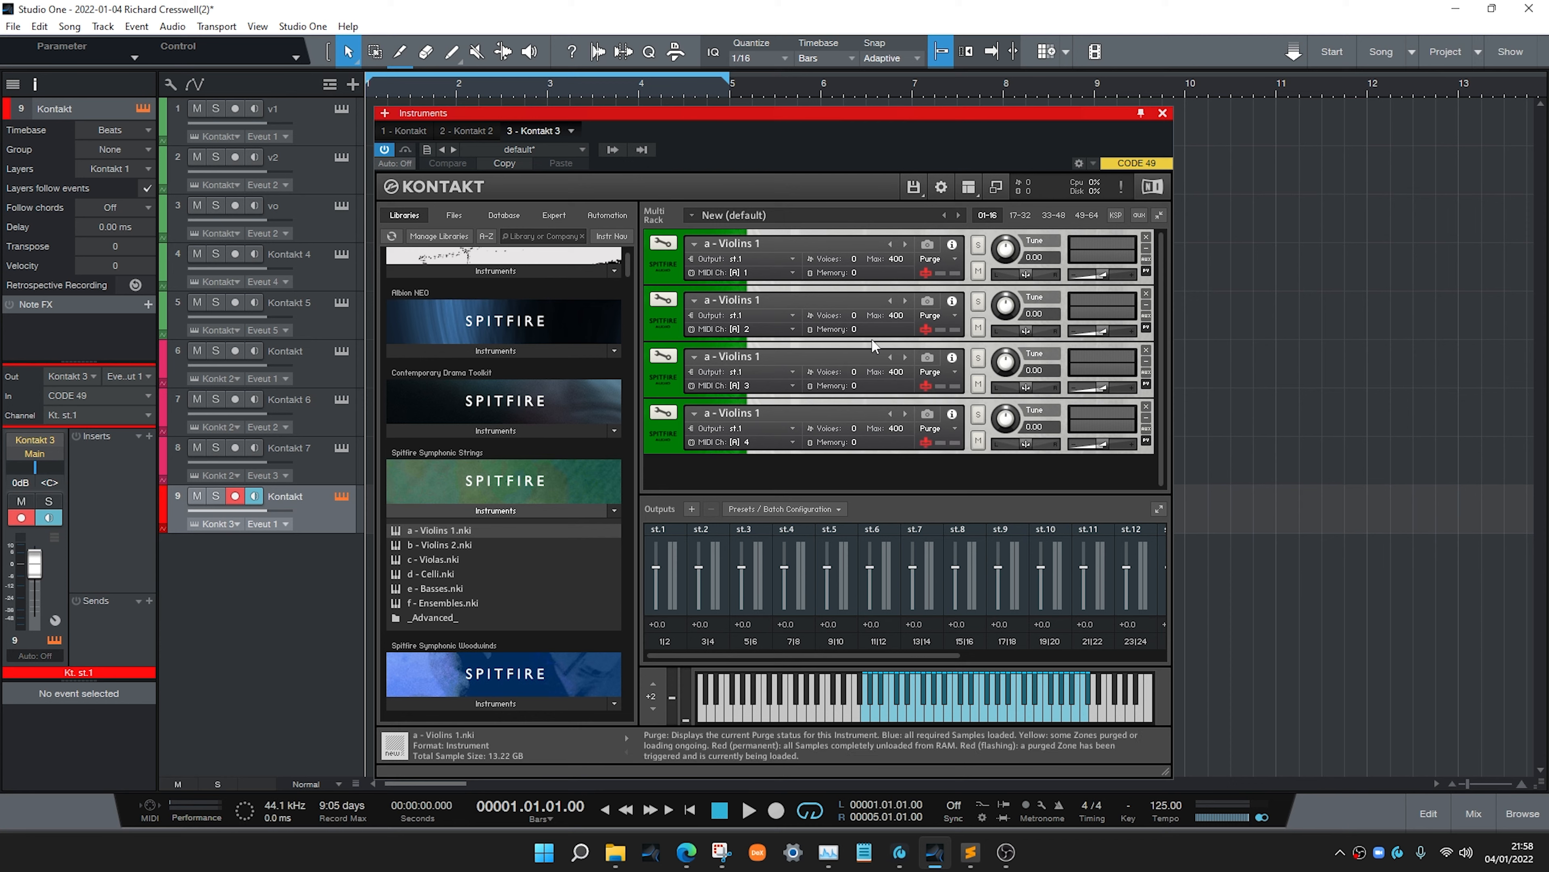